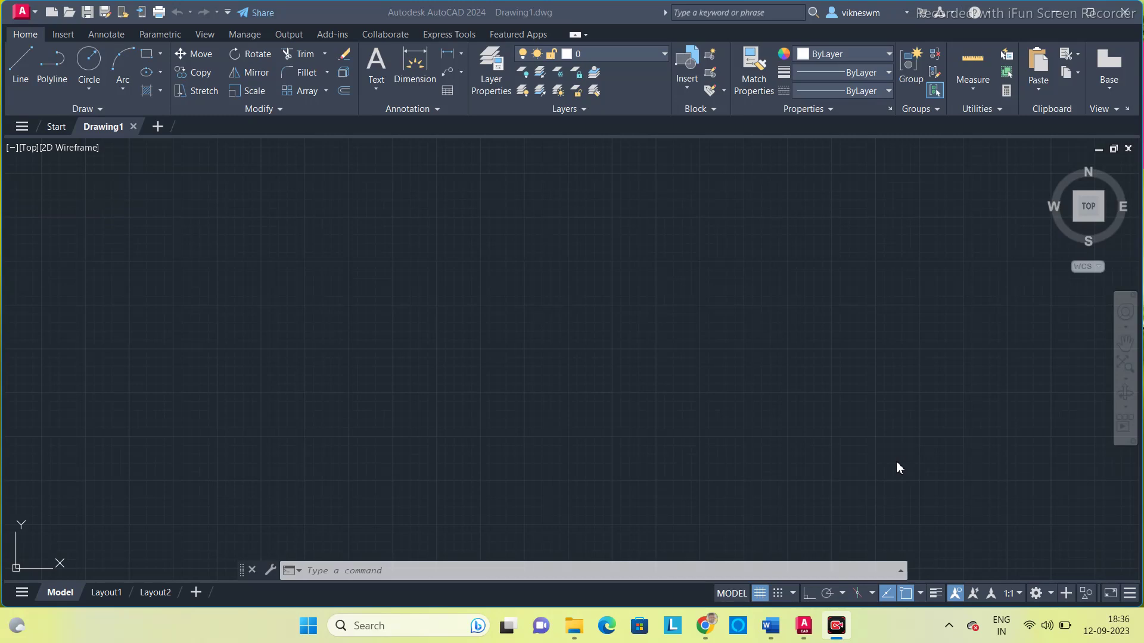
# - Switch to the Word document and replace "square" with "triangle" at the end of problem 2 under Special Curves
pyautogui.click(772, 625)
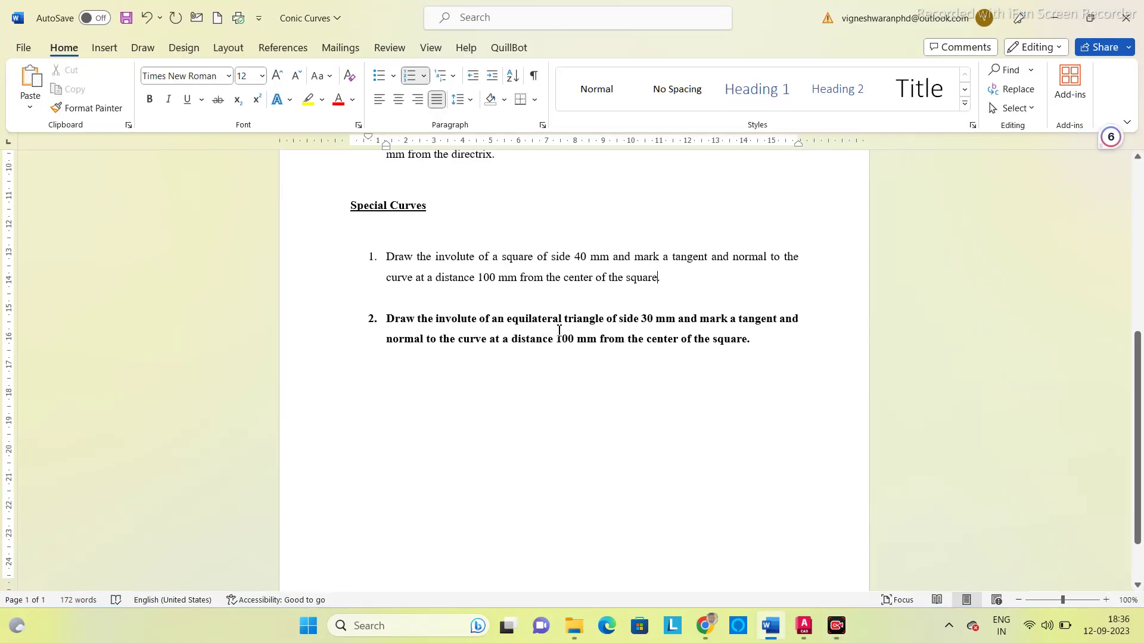
pyautogui.click(749, 340)
pyautogui.press('BackSpace')
pyautogui.press('BackSpace')
pyautogui.press('BackSpace')
pyautogui.press('BackSpace')
pyautogui.press('BackSpace')
pyautogui.press('BackSpace')
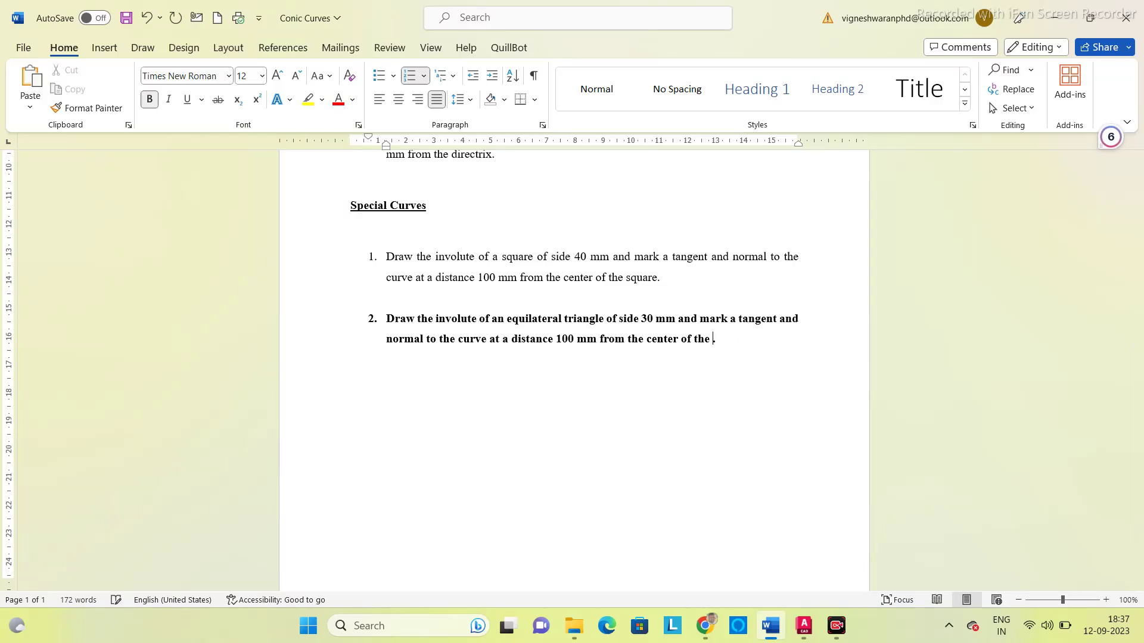
pyautogui.write('triangle')
pyautogui.click(762, 364)
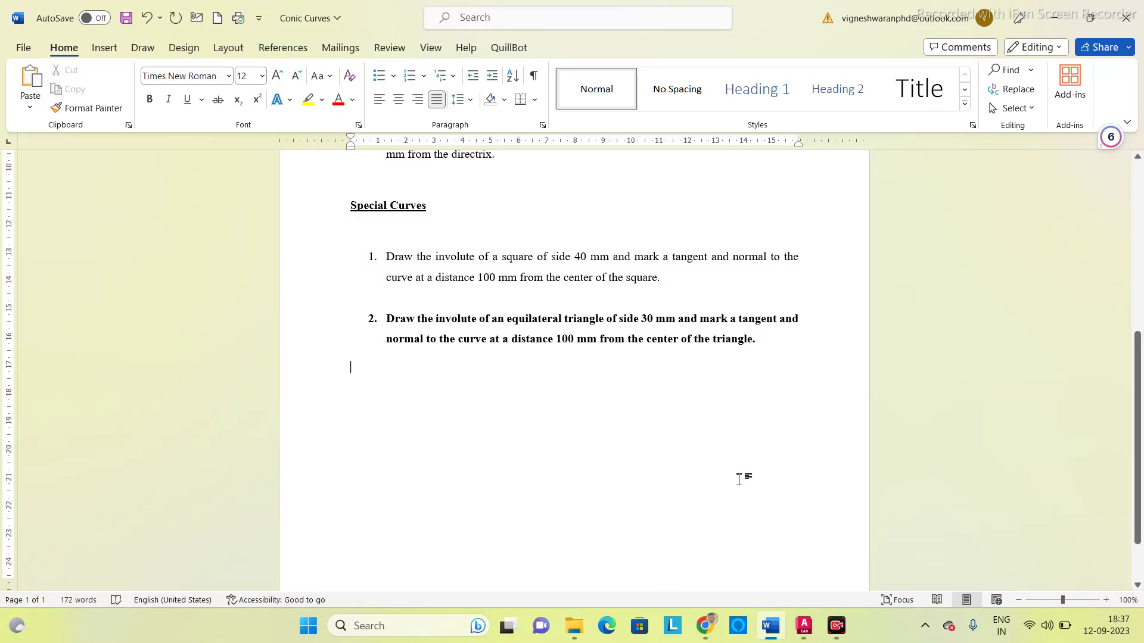
# - Switch to AutoCAD and accept the drawing units with decimal lengths, decimal-degree angles and millimetres as insertion scale
pyautogui.click(804, 625)
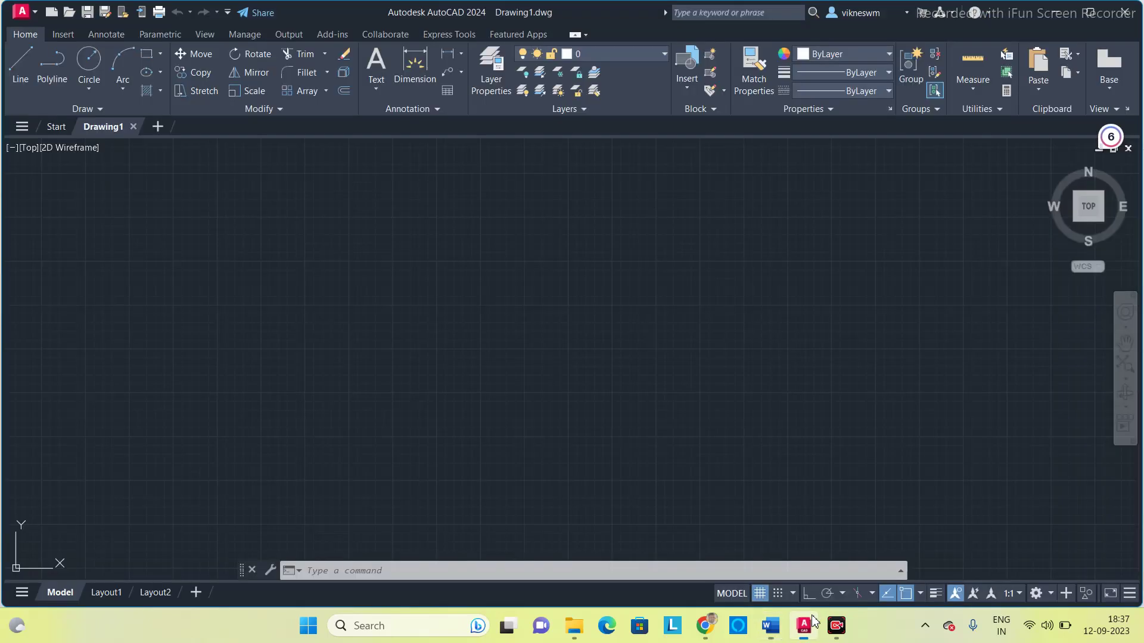
pyautogui.click(631, 573)
pyautogui.write('uit')
pyautogui.press('BackSpace')
pyautogui.press('BackSpace')
pyautogui.write('n')
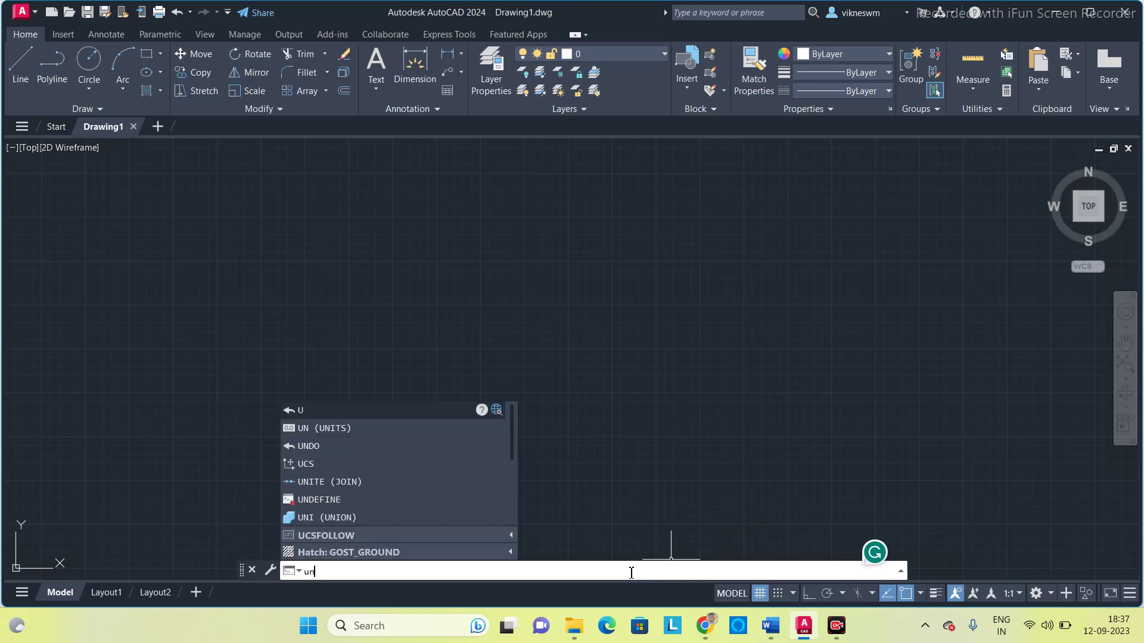
pyautogui.write('its')
pyautogui.press('space')
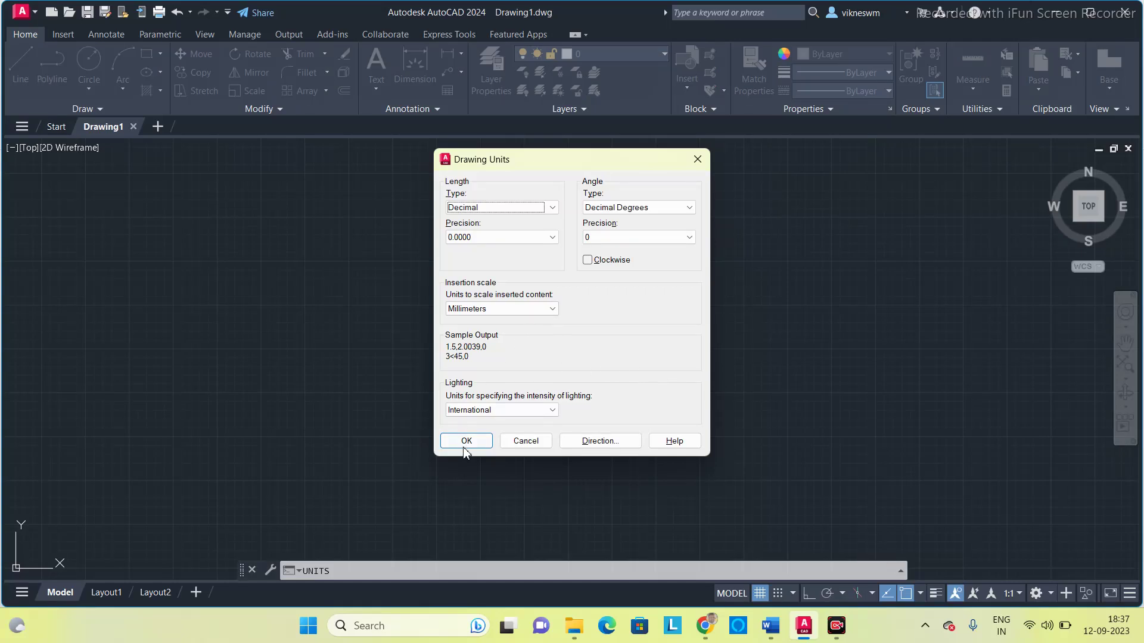
pyautogui.click(465, 446)
# - Set the drawing limits from 0,0 to 420,297 and zoom to show all of the drawing area
pyautogui.write('1')
pyautogui.press('Return')
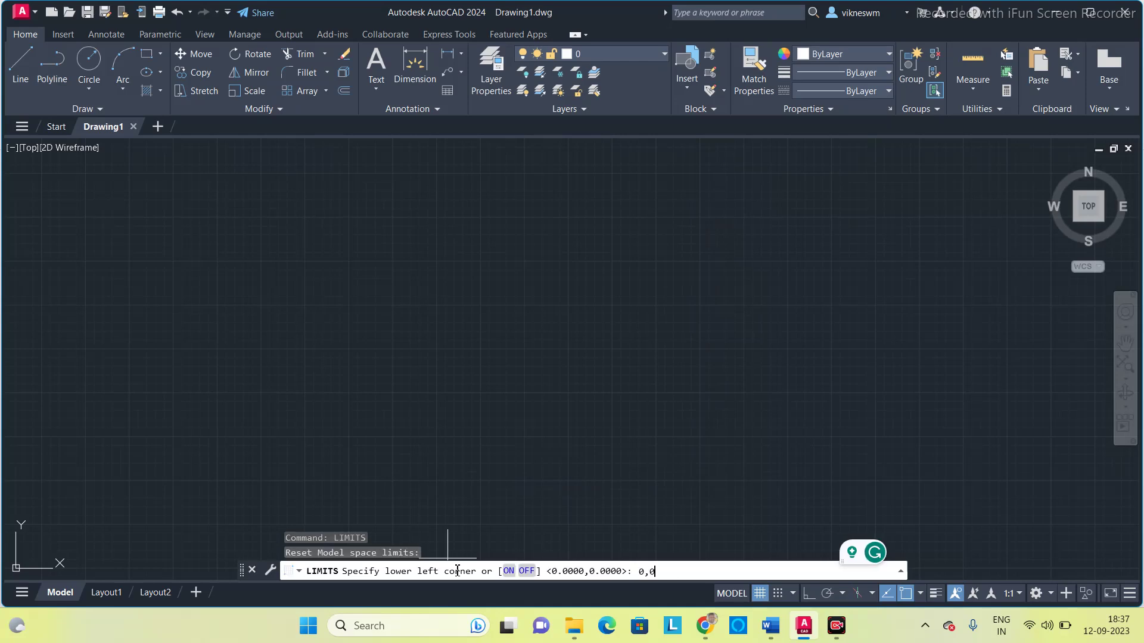
pyautogui.press('Return')
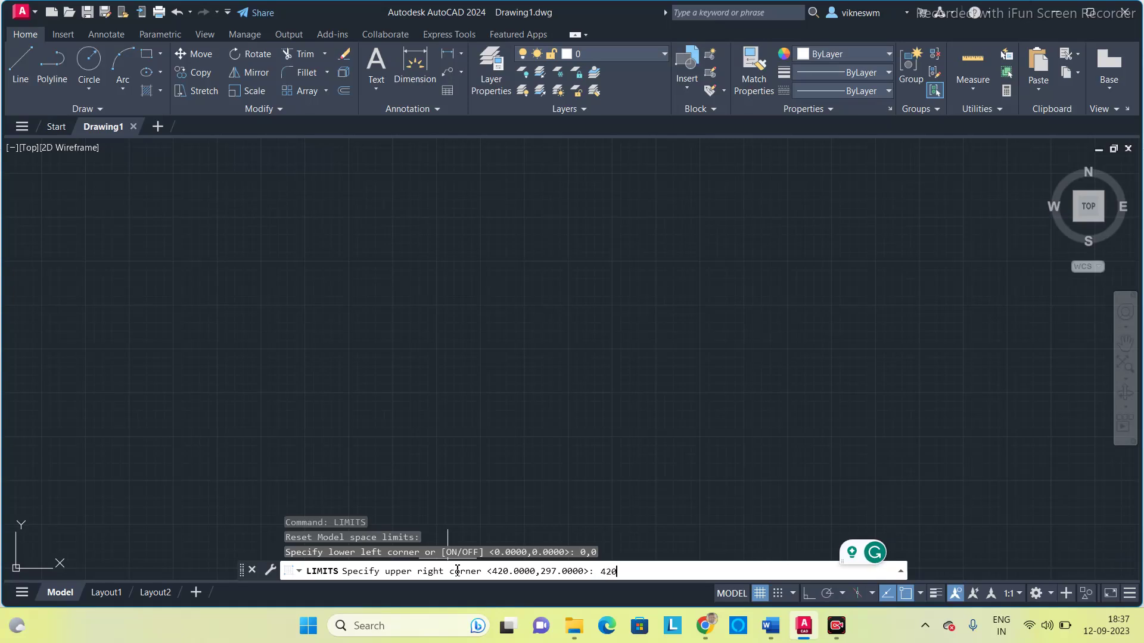
pyautogui.press('Return')
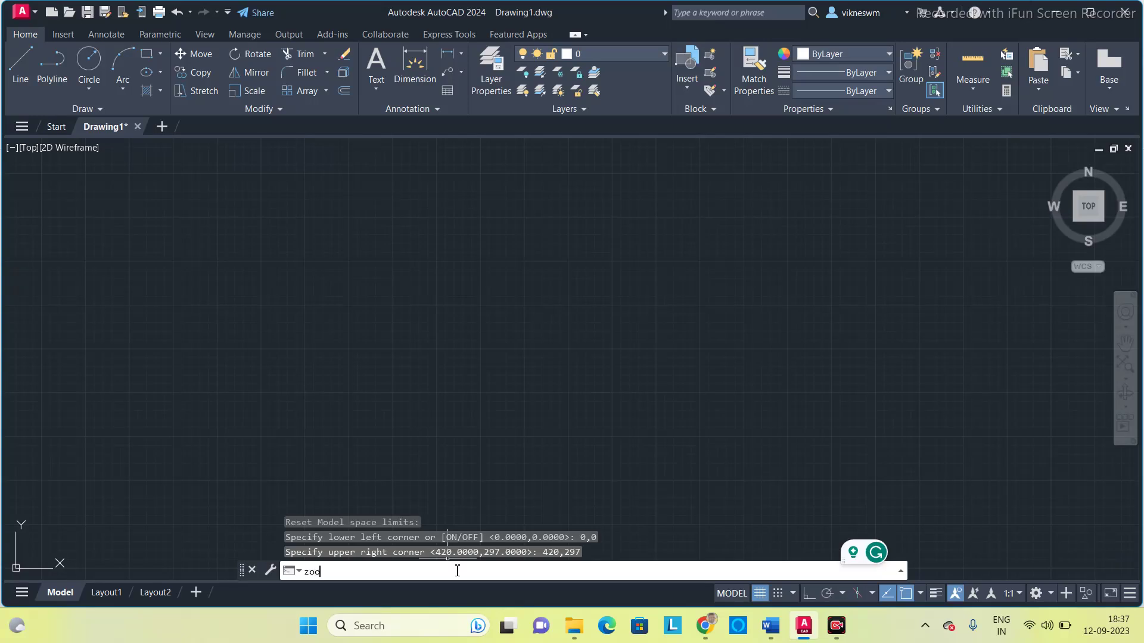
pyautogui.write('ZOOM')
pyautogui.press('Return')
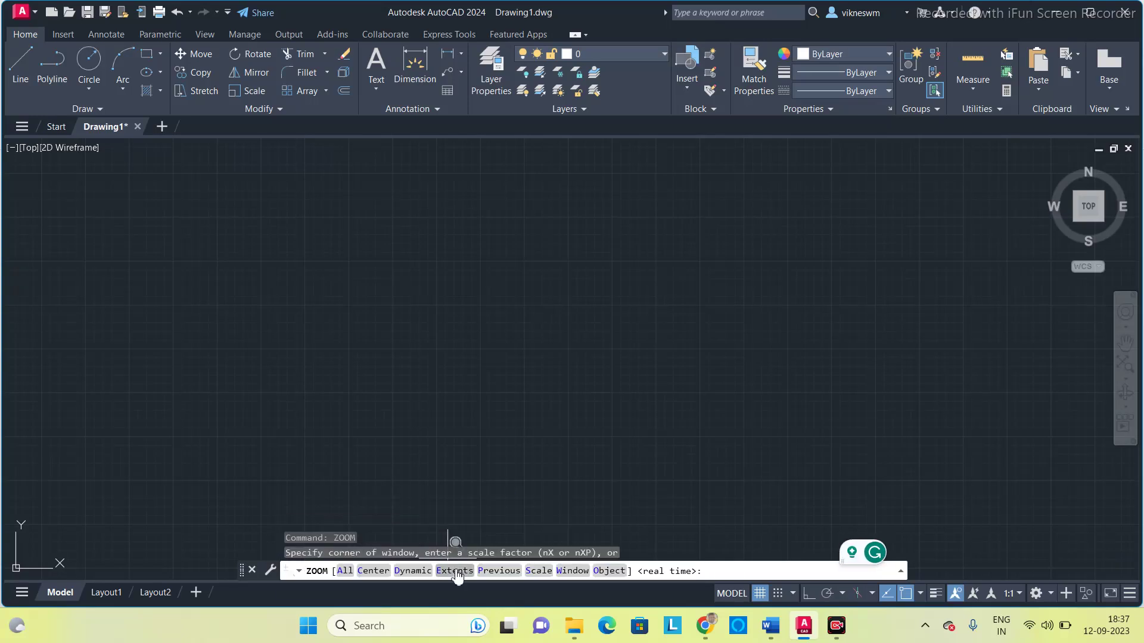
pyautogui.write('all')
pyautogui.press('Return')
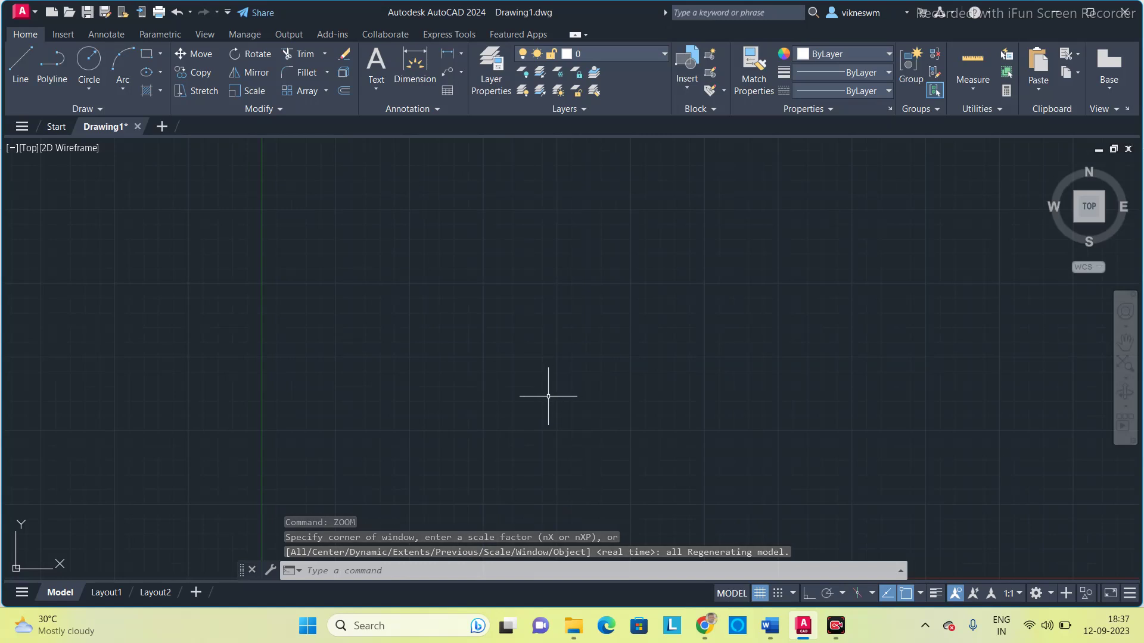
# - Draw a three-sided polygon by its edge, with a horizontal base 30 mm long and Ortho on
pyautogui.write('polyg')
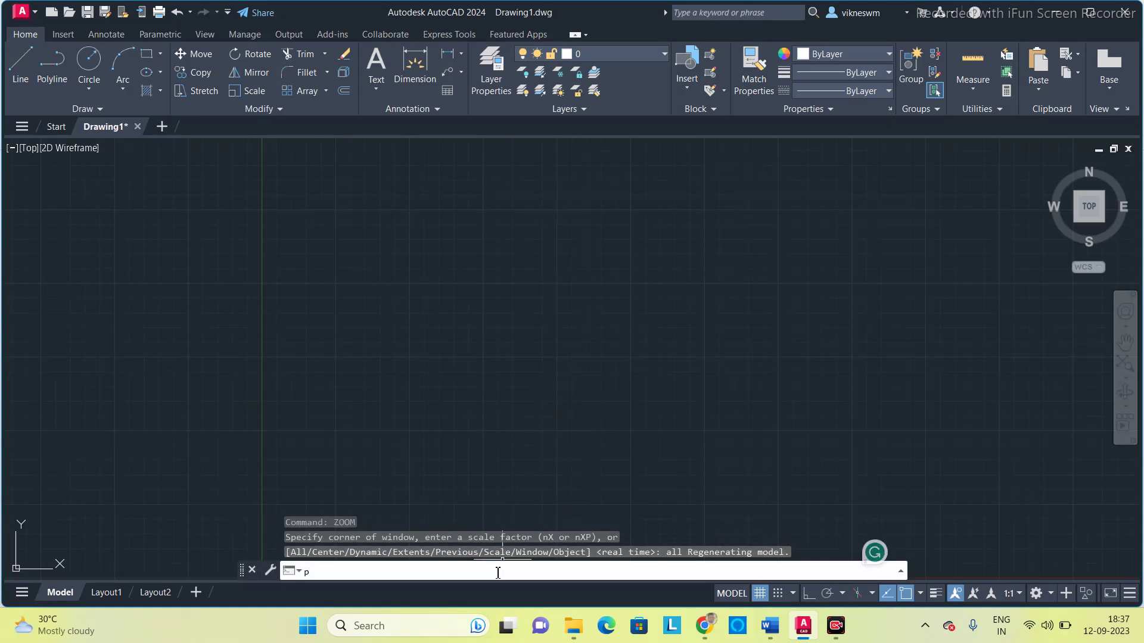
pyautogui.press('Return')
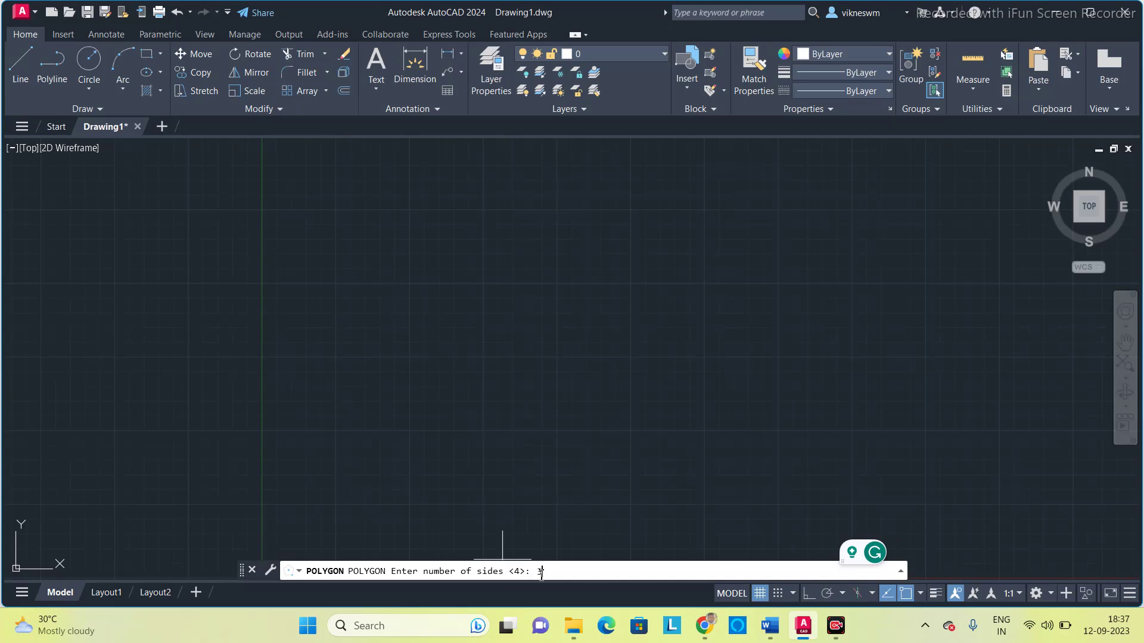
pyautogui.press('Return')
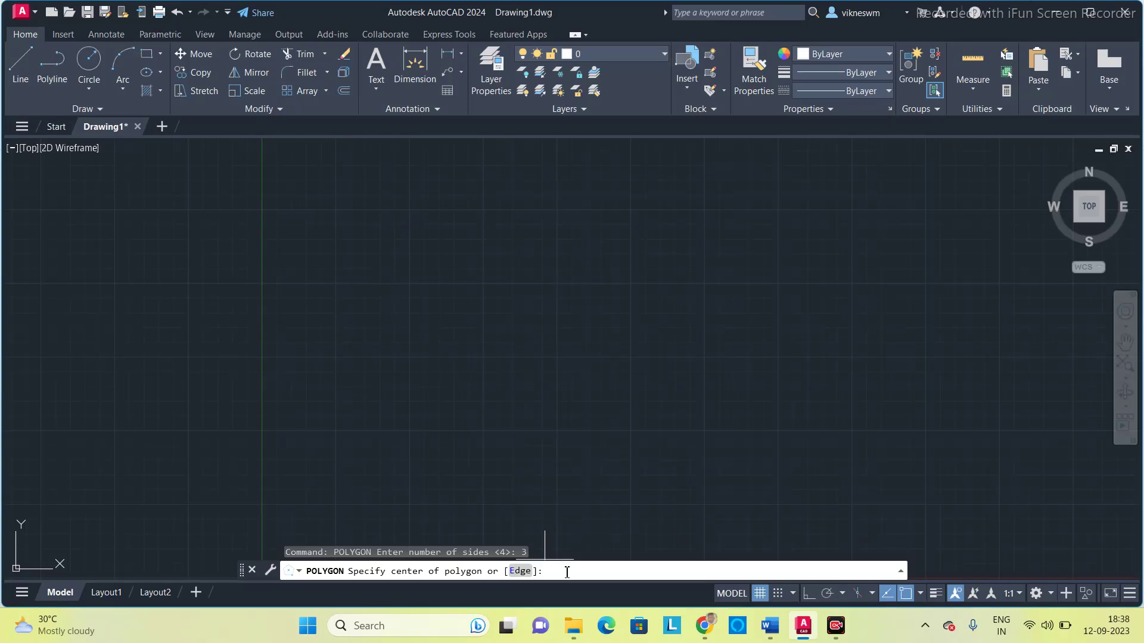
pyautogui.click(520, 572)
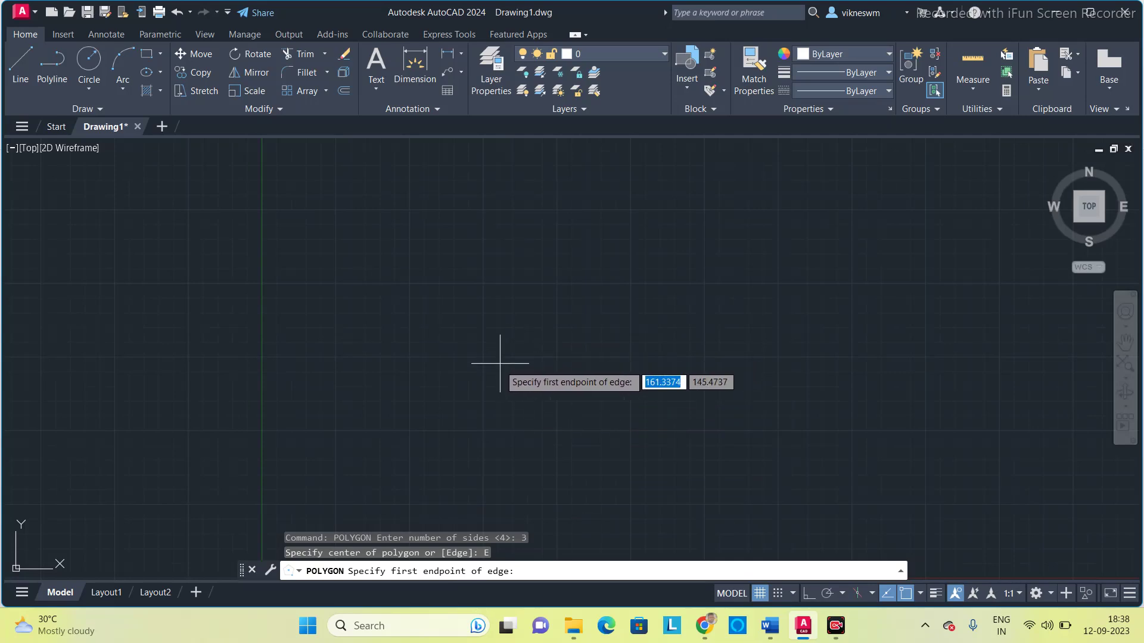
pyautogui.click(548, 403)
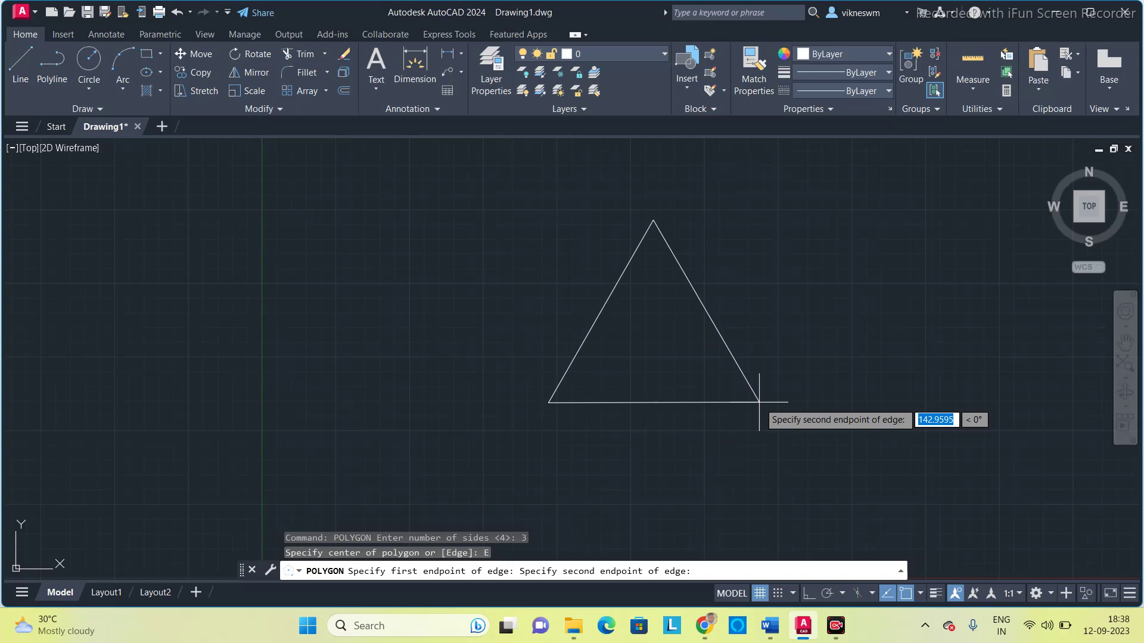
pyautogui.press('F8')
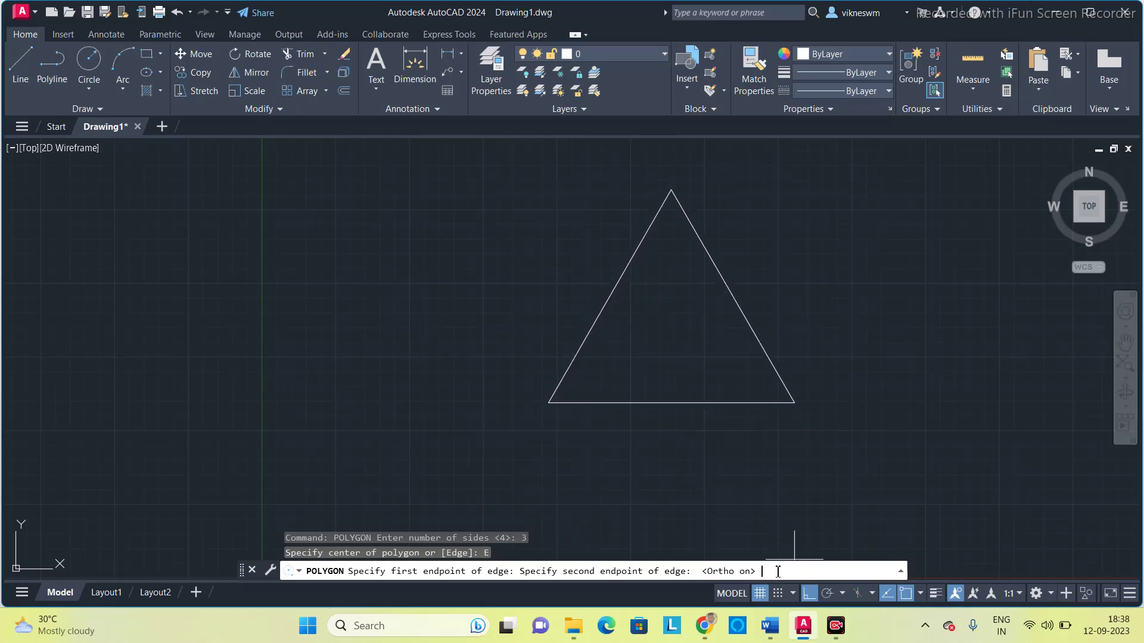
pyautogui.press('Return')
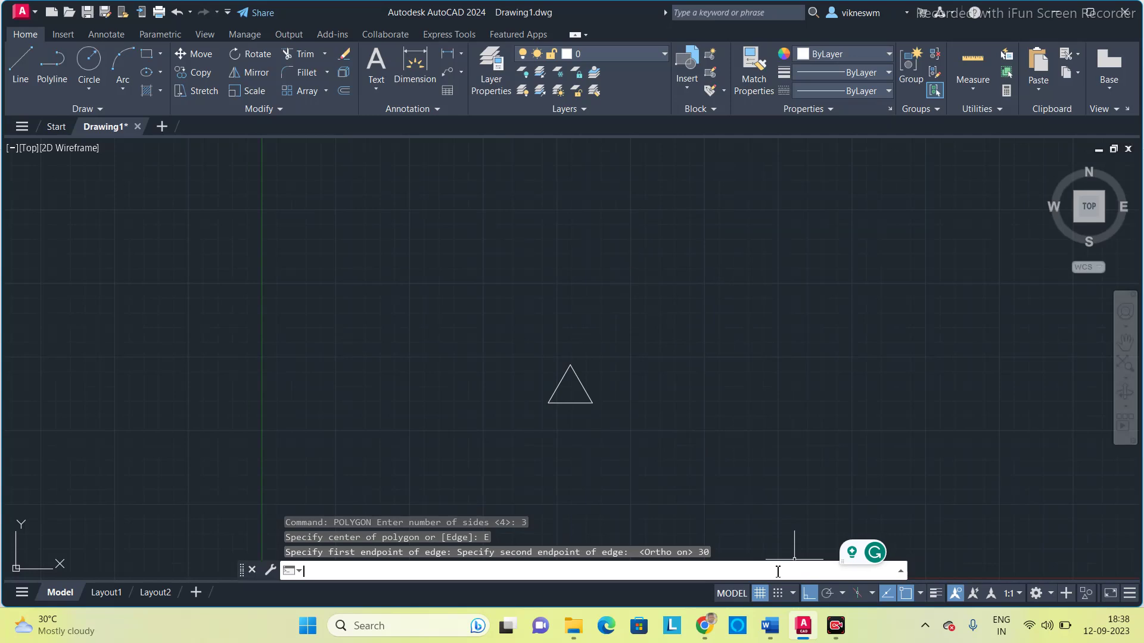
# - Check the length of the triangle's base with the Dimension command, without placing a dimension
pyautogui.scroll(8, 558, 404)
pyautogui.scroll(-4, 558, 403)
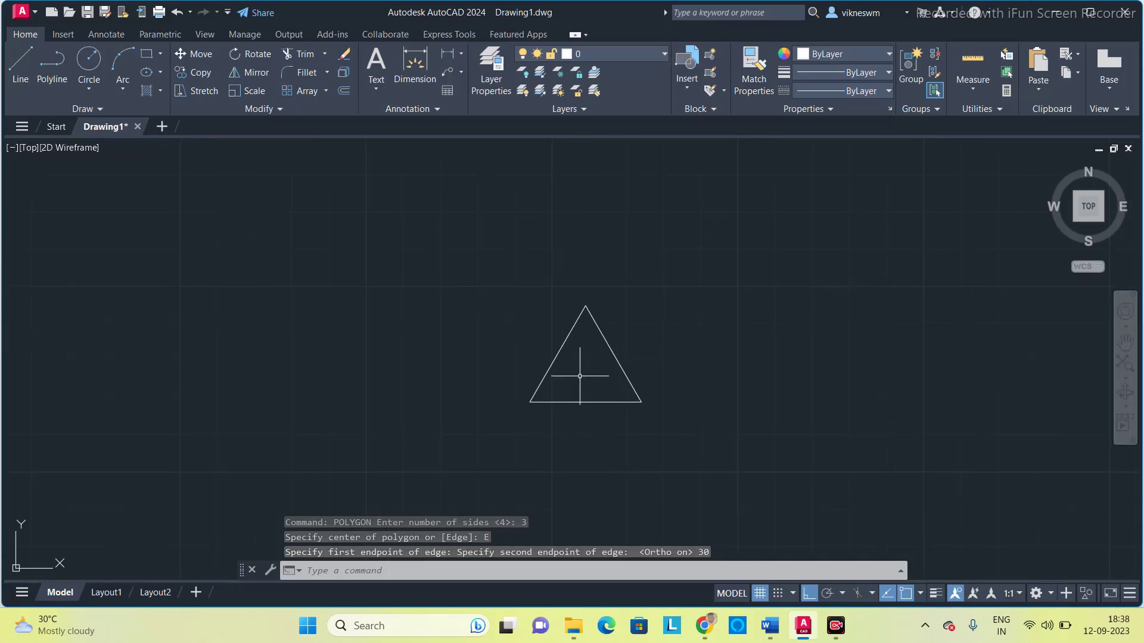
pyautogui.scroll(2, 580, 376)
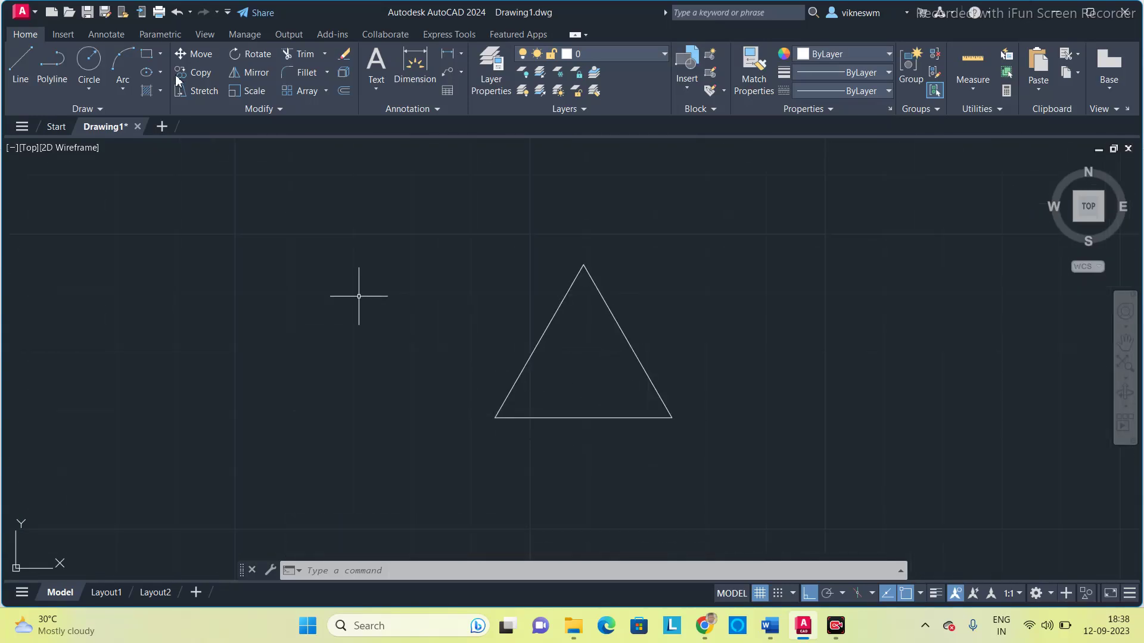
pyautogui.click(415, 66)
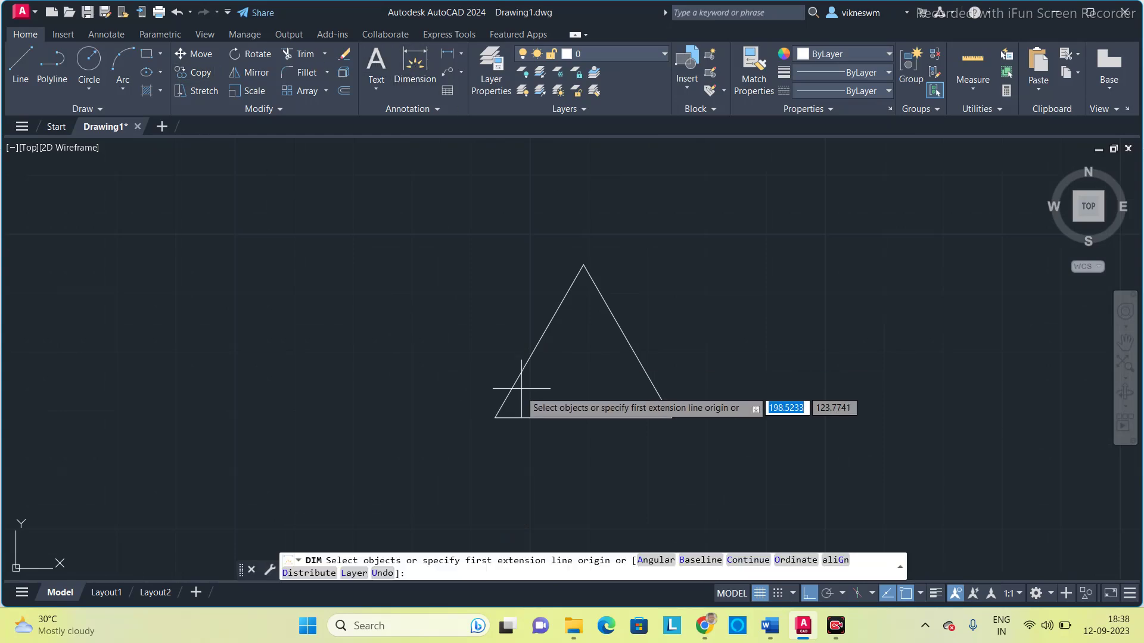
pyautogui.click(494, 417)
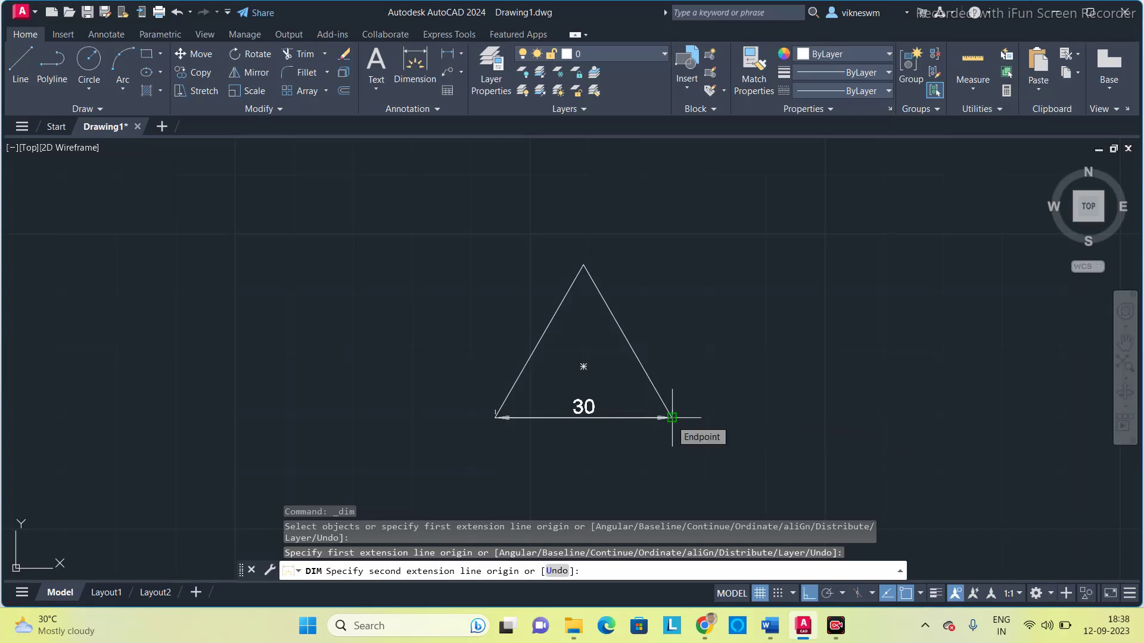
pyautogui.press('Escape')
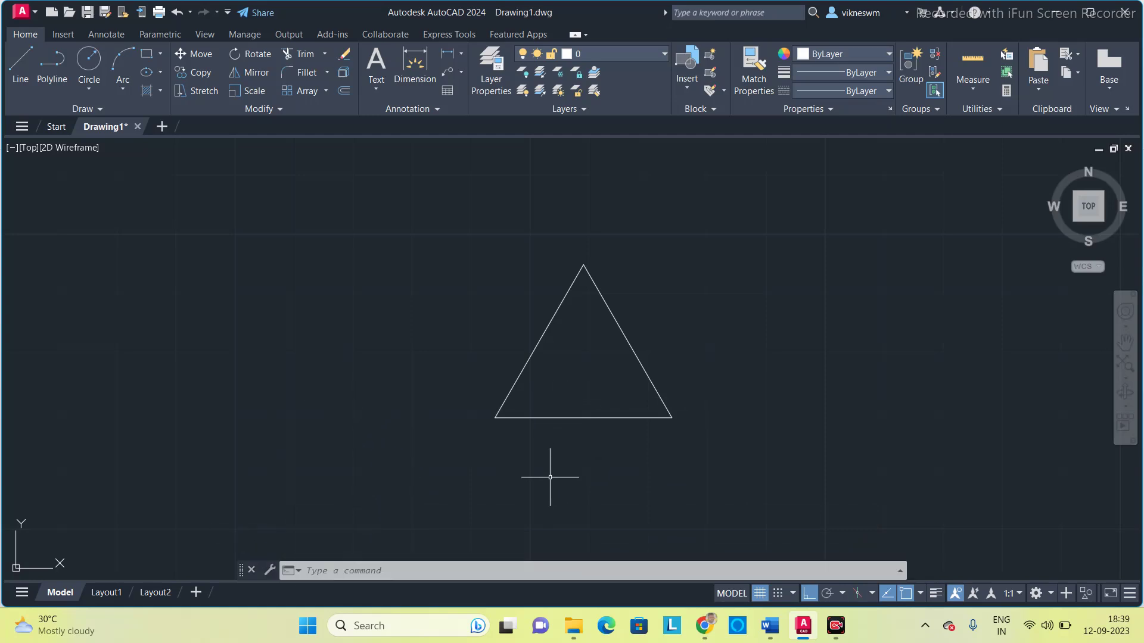
# - Place the single-line text "A" to the left of the triangle with height 2.5 and rotation 0
pyautogui.click(507, 570)
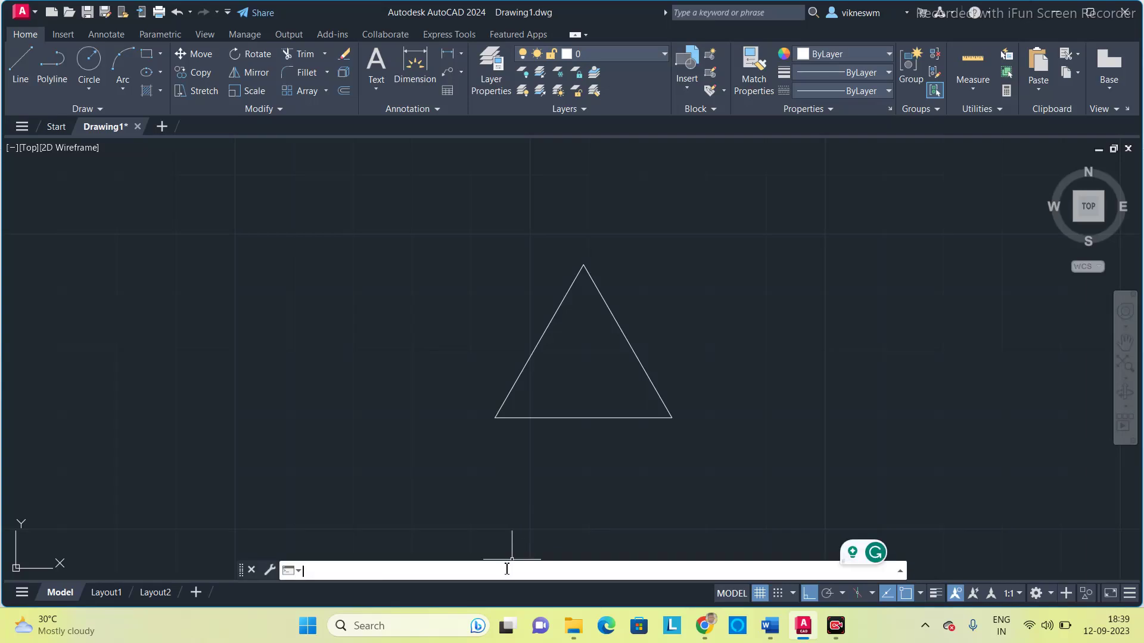
pyautogui.write('text')
pyautogui.press('Return')
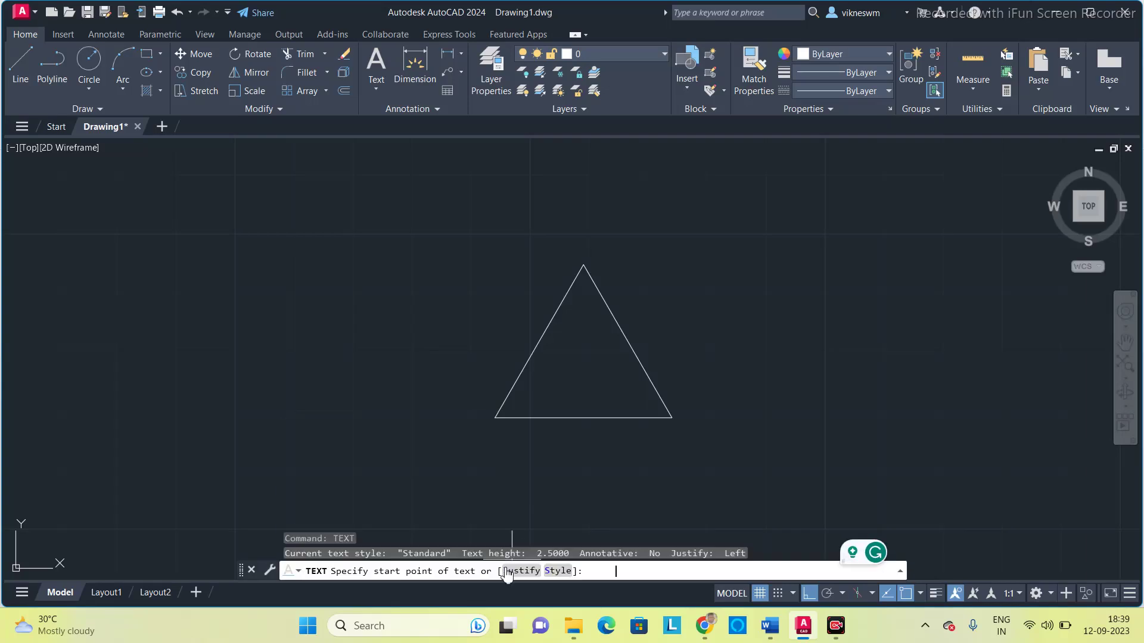
pyautogui.click(391, 408)
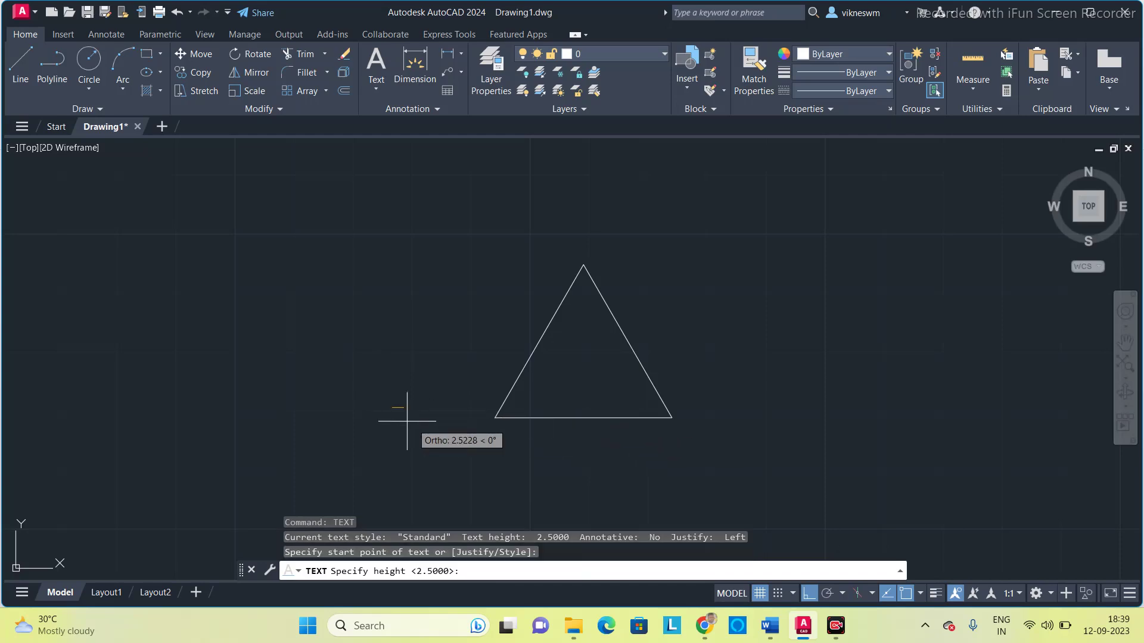
pyautogui.write('2.5')
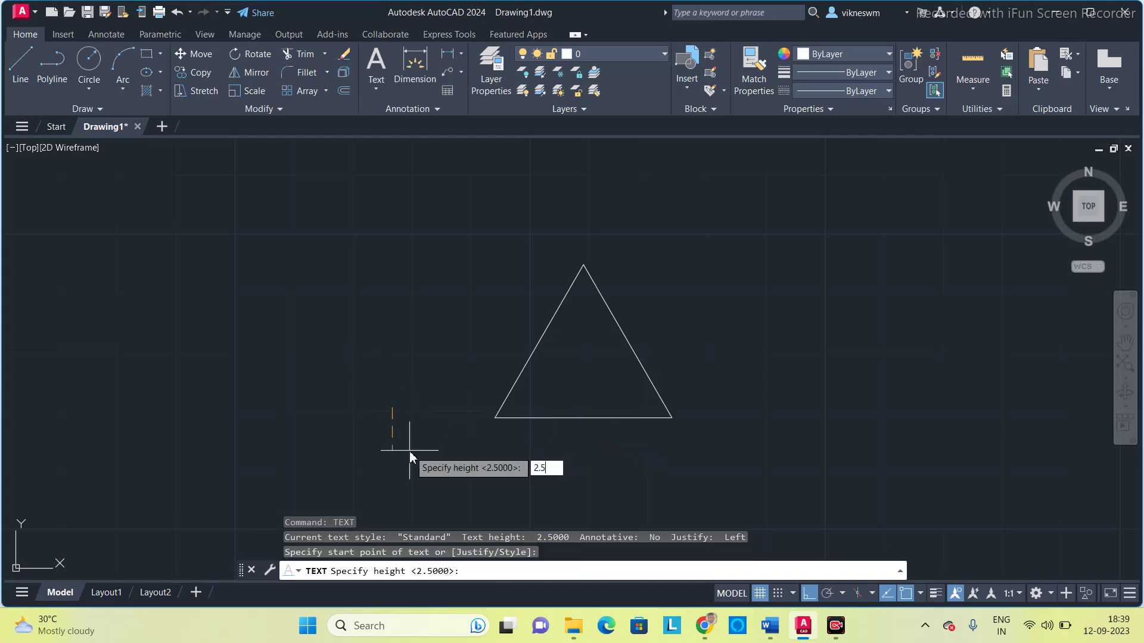
pyautogui.press('Return')
pyautogui.write('0')
pyautogui.press('Return')
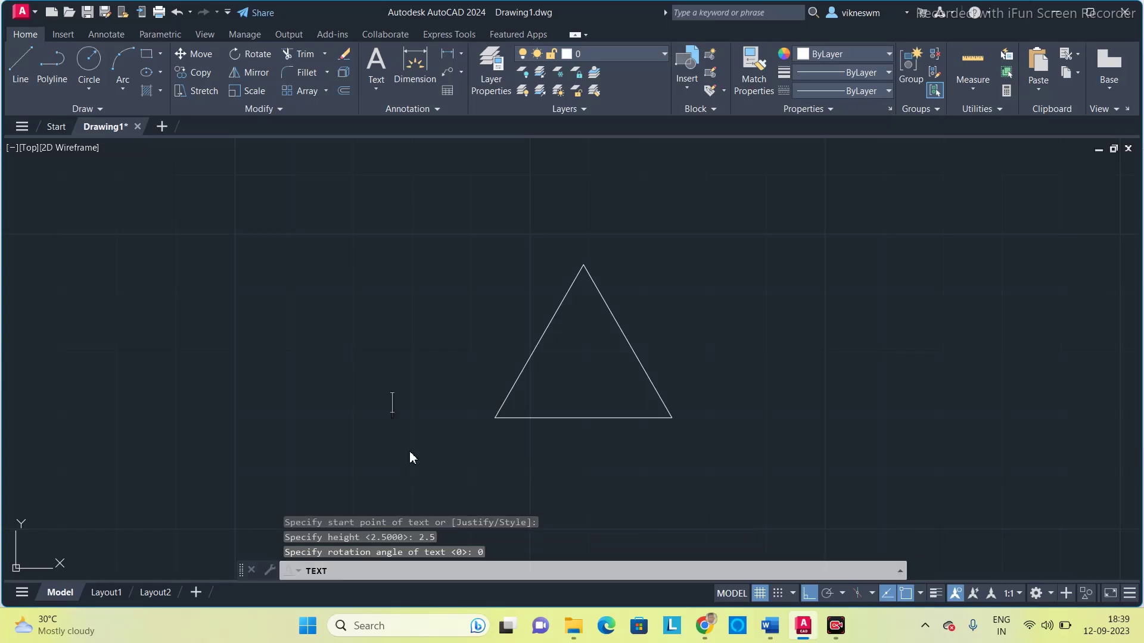
pyautogui.write('A')
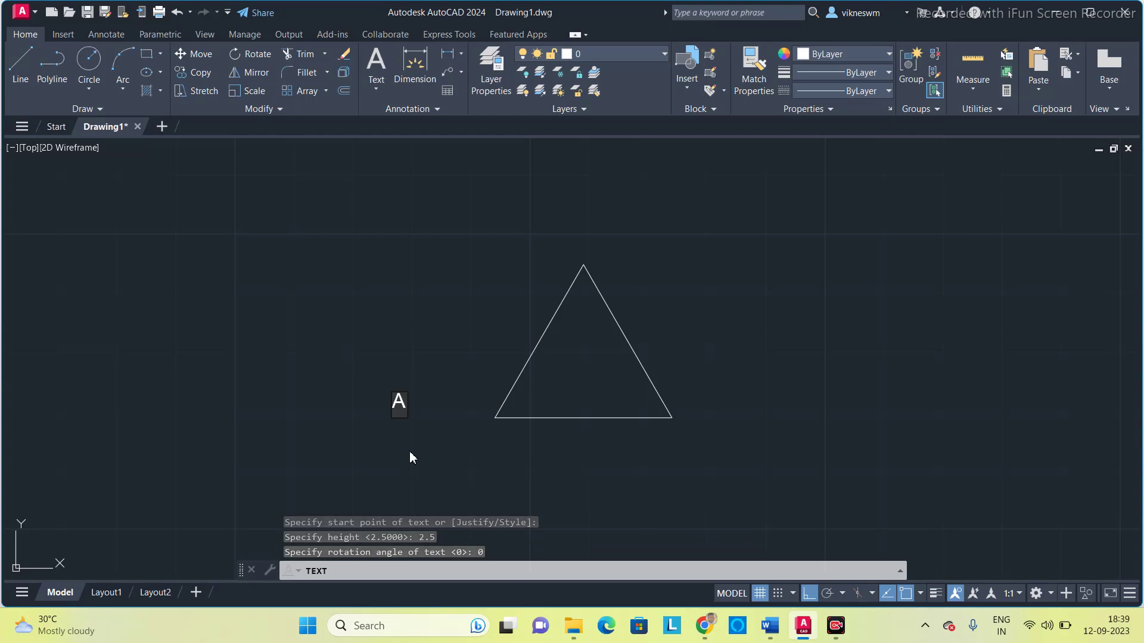
# - Add the text labels "B" and "C" above the A label and finish the Text command
pyautogui.click(430, 353)
pyautogui.write('B')
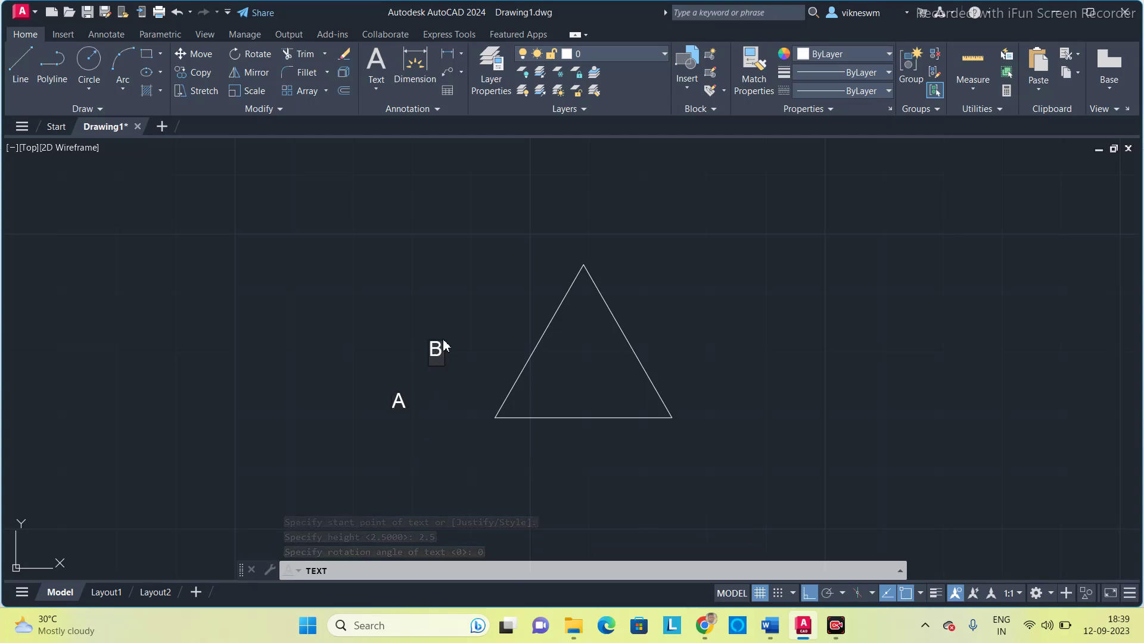
pyautogui.write('C')
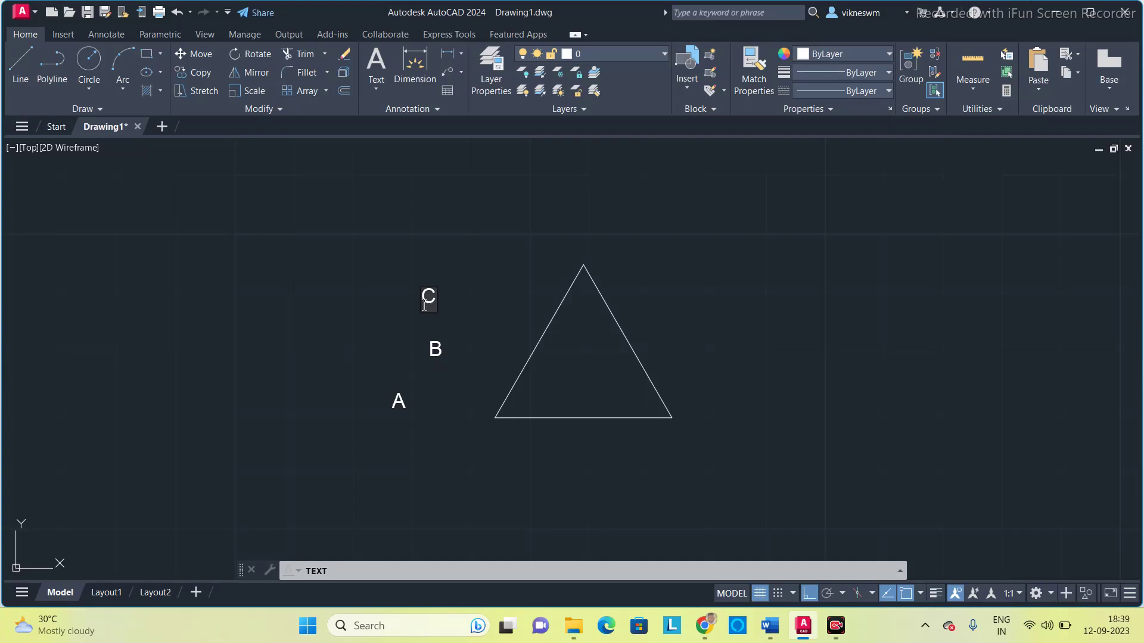
pyautogui.click(383, 327)
pyautogui.press('Return')
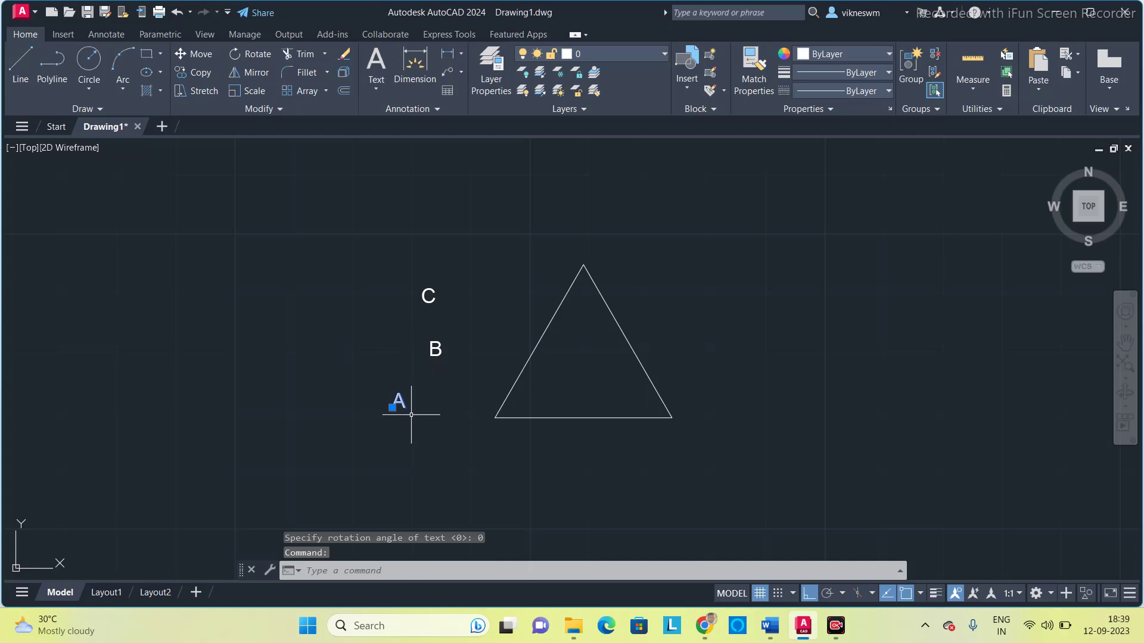
# - Turn Ortho off and move the A label beside the triangle's lower-left vertex
pyautogui.click(392, 407)
pyautogui.click(395, 403)
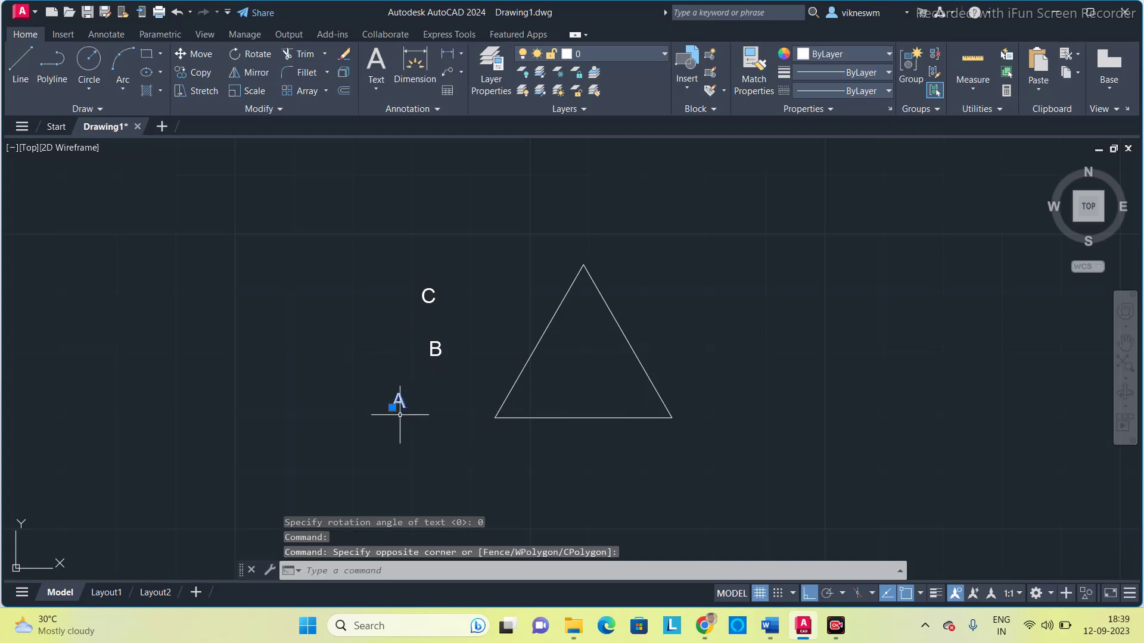
pyautogui.click(392, 408)
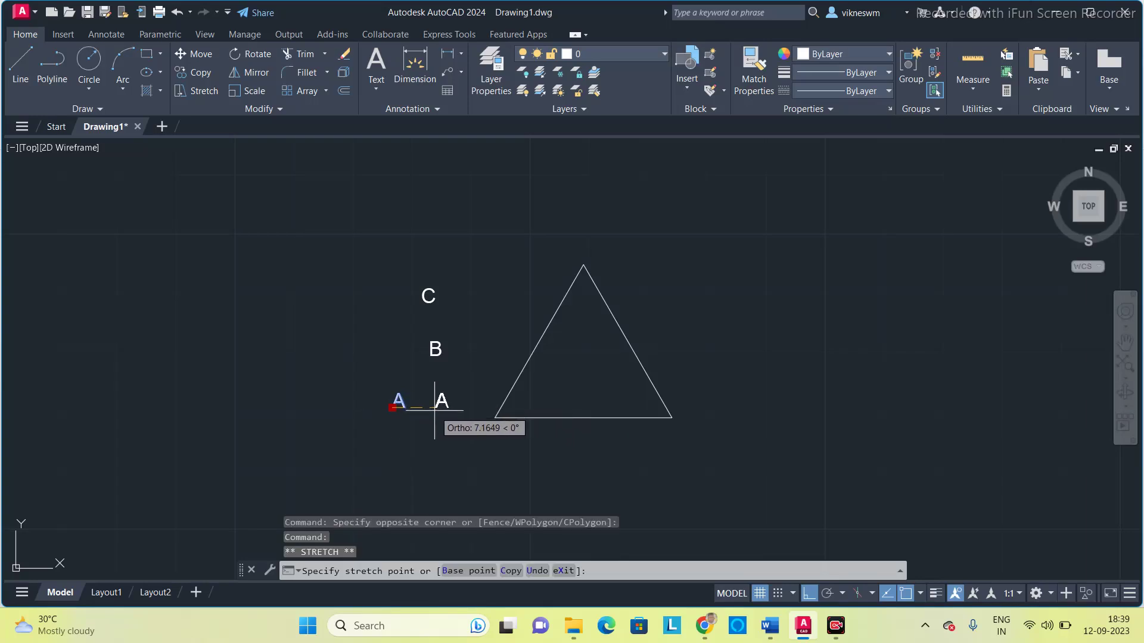
pyautogui.press('F8')
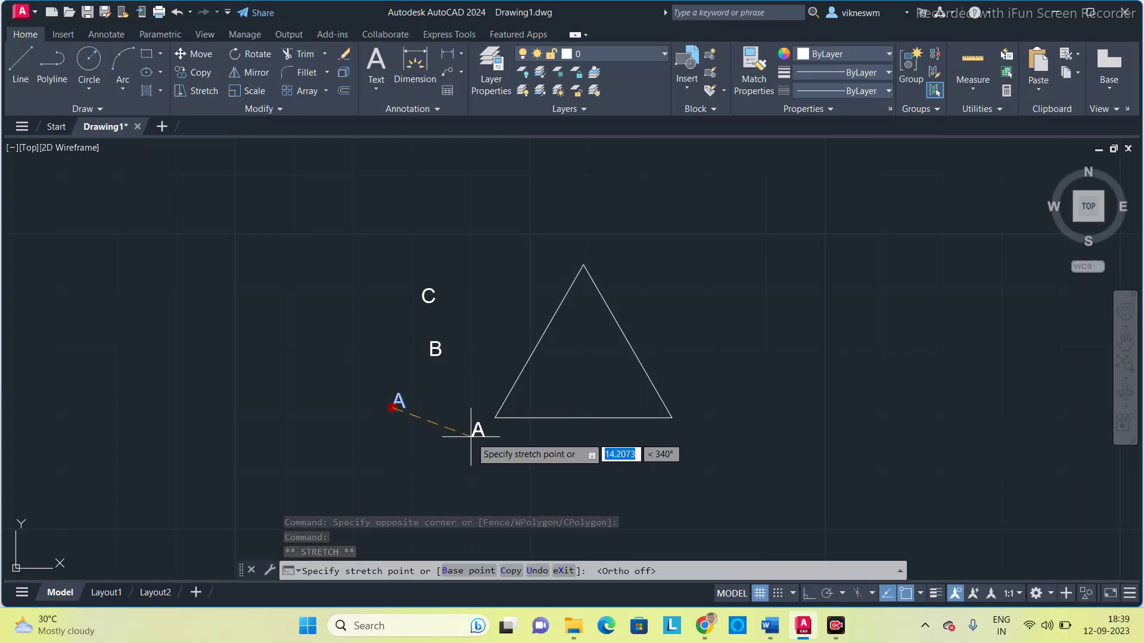
pyautogui.click(476, 432)
# - Move the B label to the triangle's lower-right vertex and the C label to its apex
pyautogui.click(430, 355)
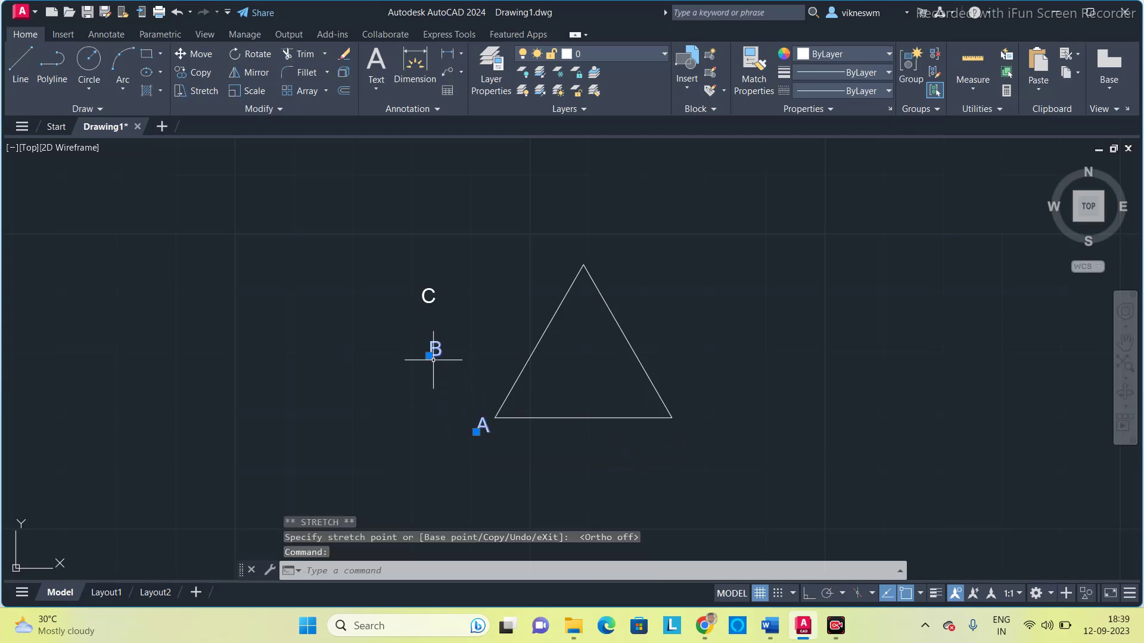
pyautogui.click(670, 435)
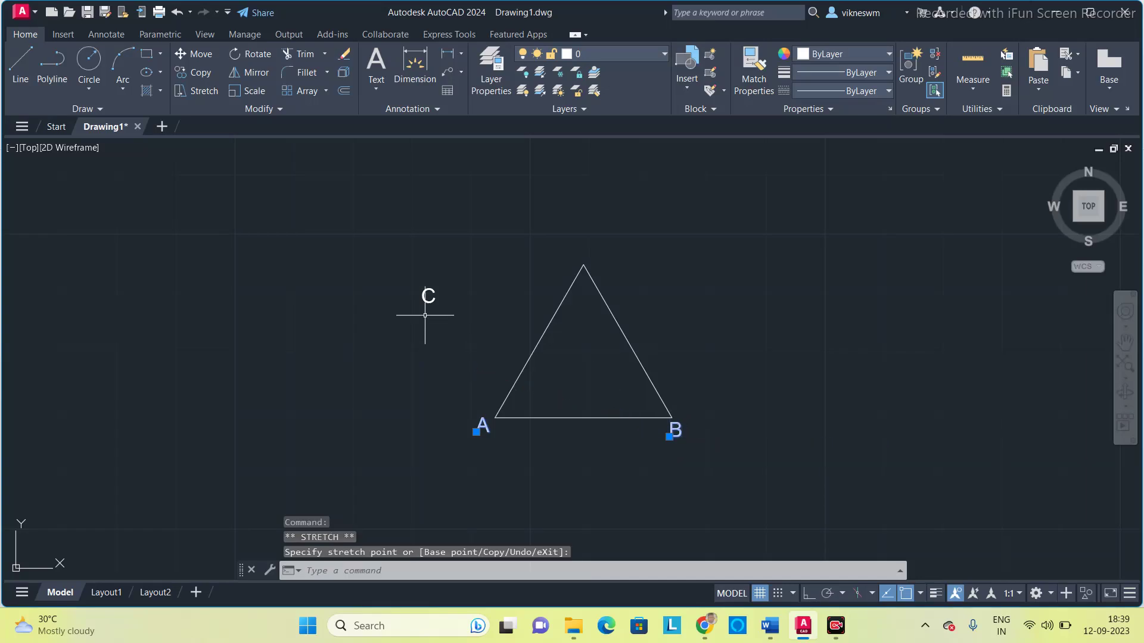
pyautogui.click(424, 300)
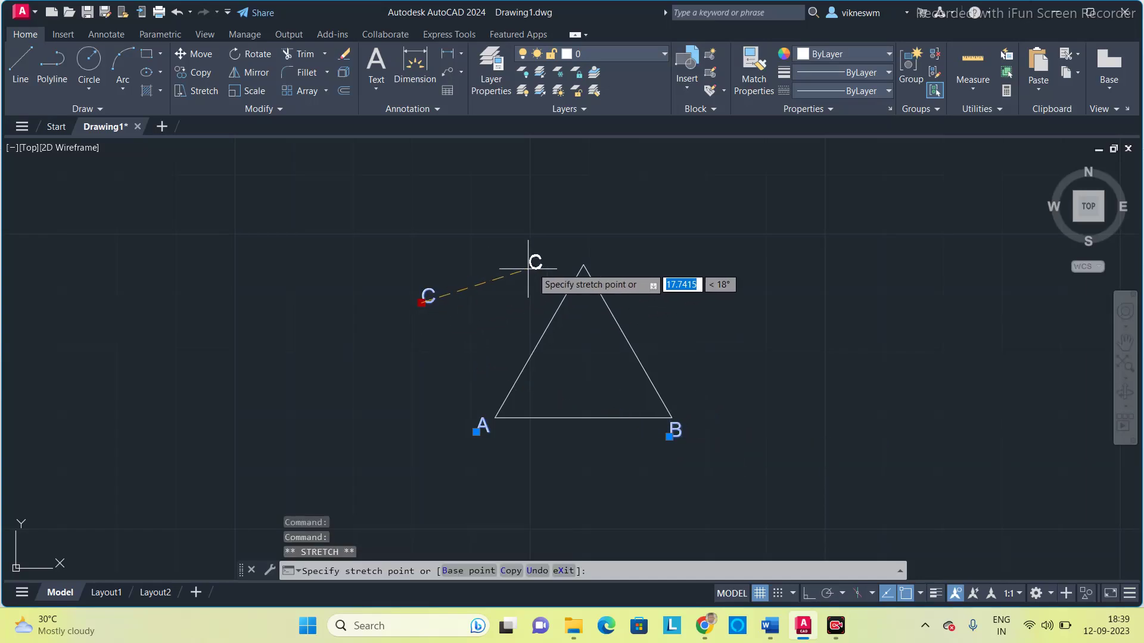
pyautogui.click(587, 257)
pyautogui.press('Escape')
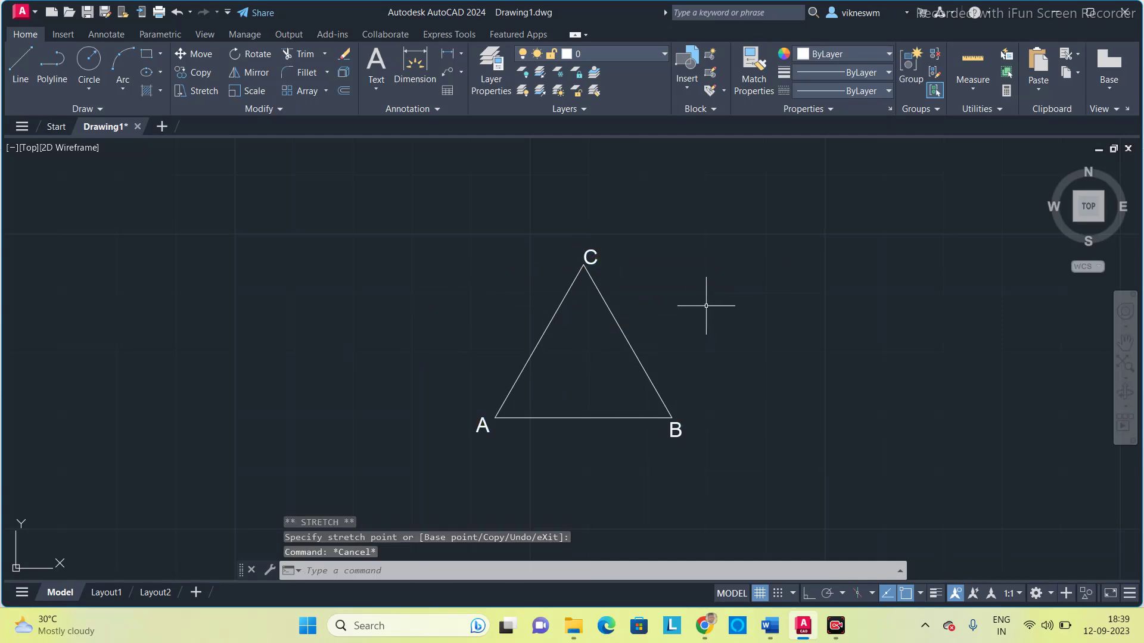
# - Shift the A label slightly farther left, away from the triangle's lower-left vertex
pyautogui.click(481, 425)
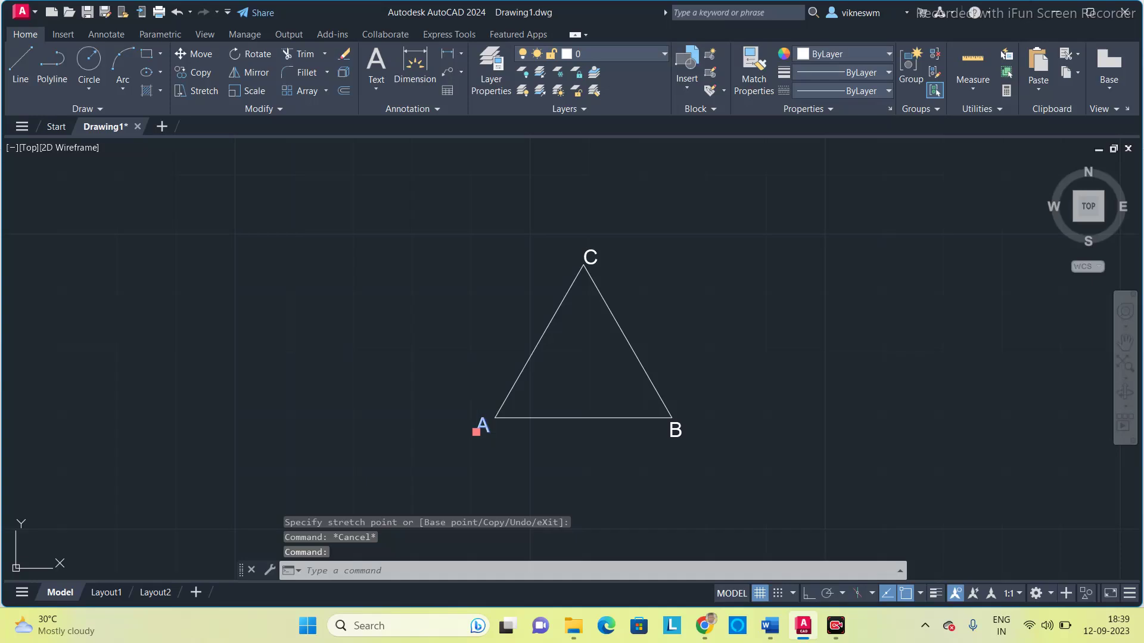
pyautogui.click(476, 431)
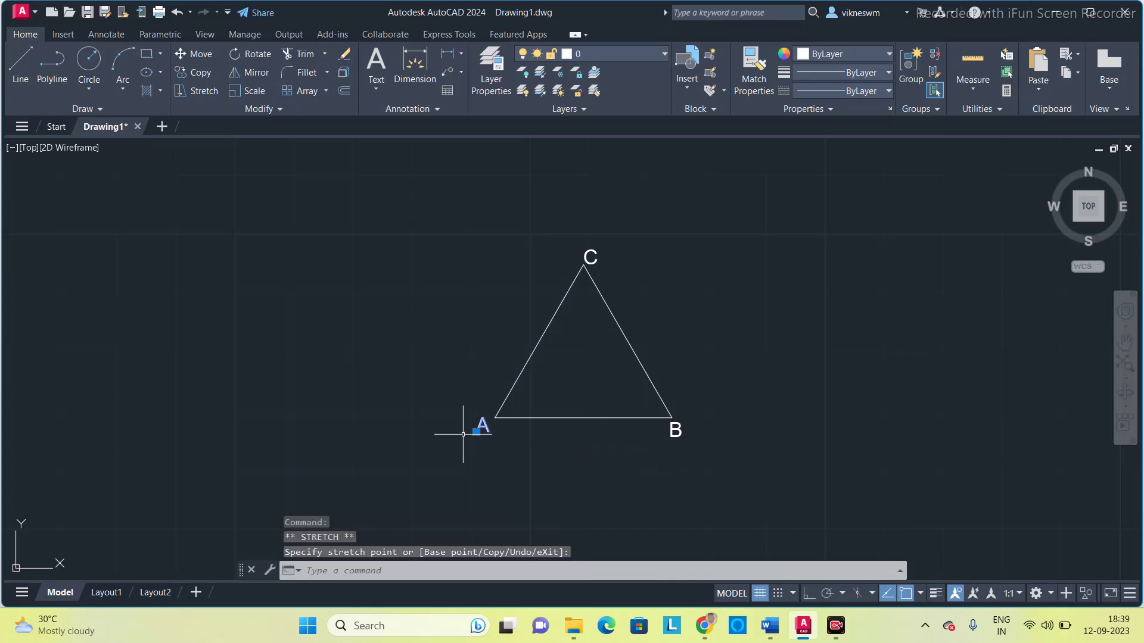
pyautogui.click(477, 431)
pyautogui.click(478, 431)
pyautogui.moveTo(481, 428); pyautogui.dragTo(485, 432)
pyautogui.click(481, 427)
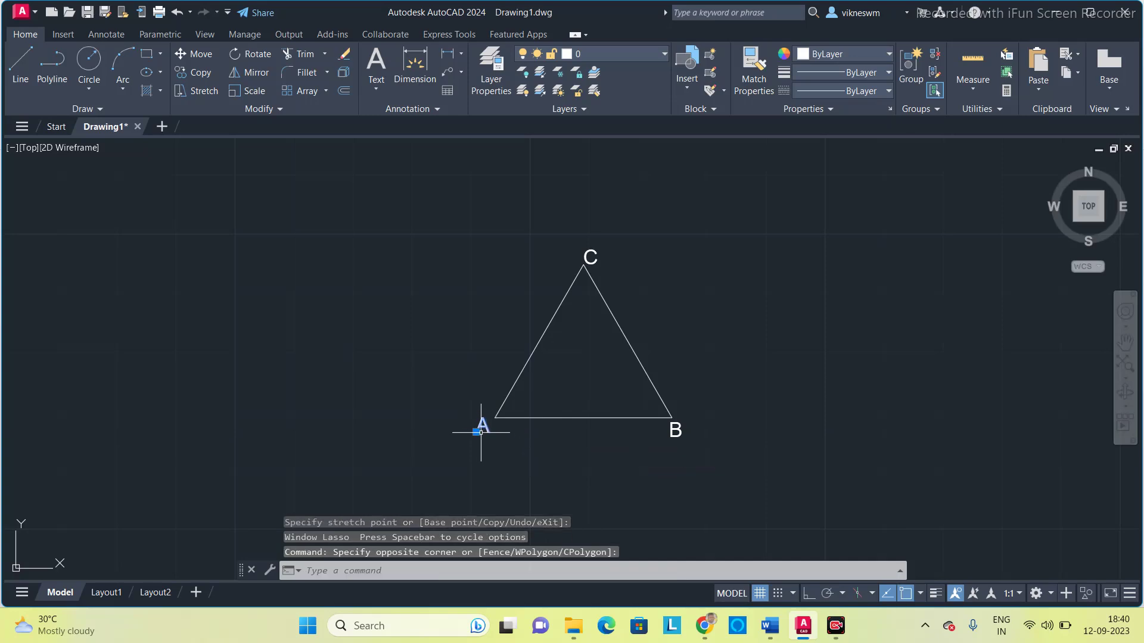
pyautogui.click(477, 431)
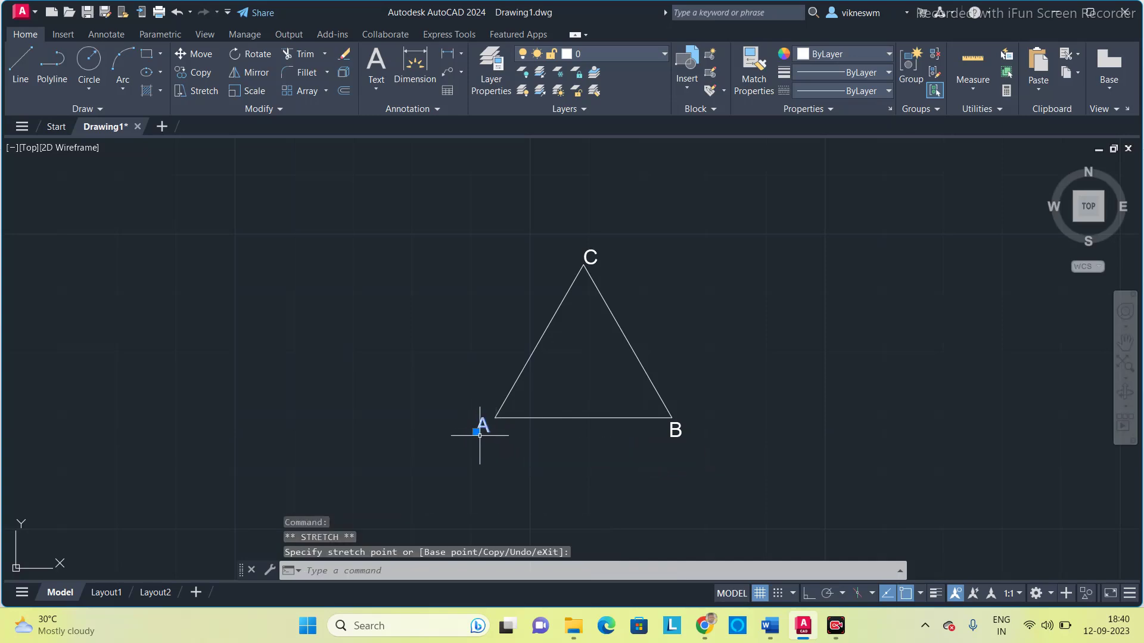
pyautogui.click(458, 432)
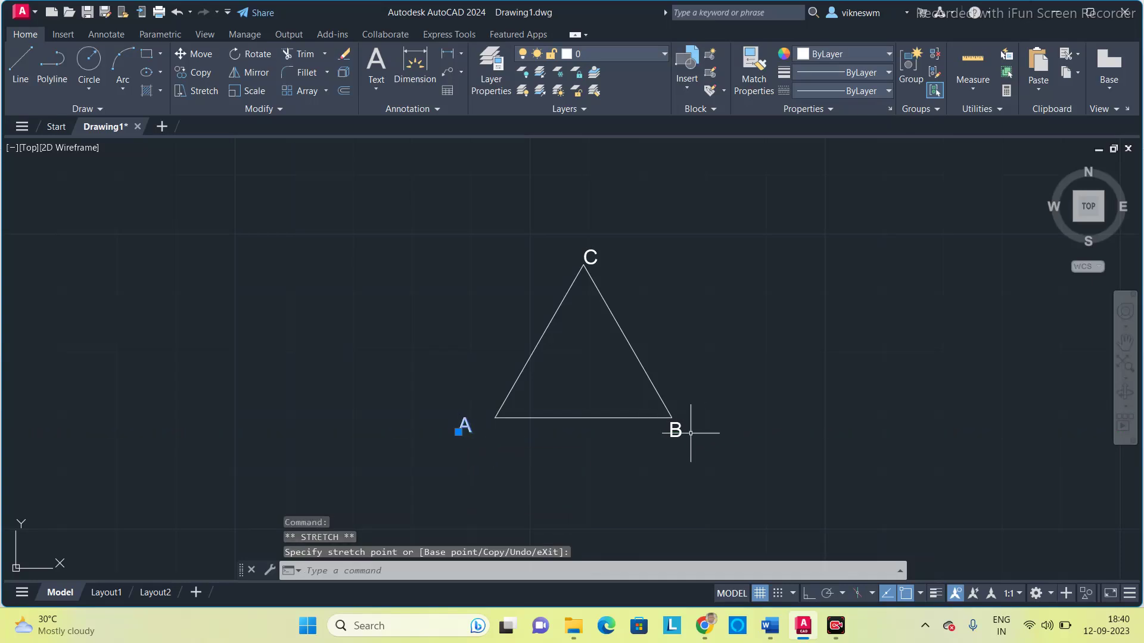
pyautogui.press('Escape')
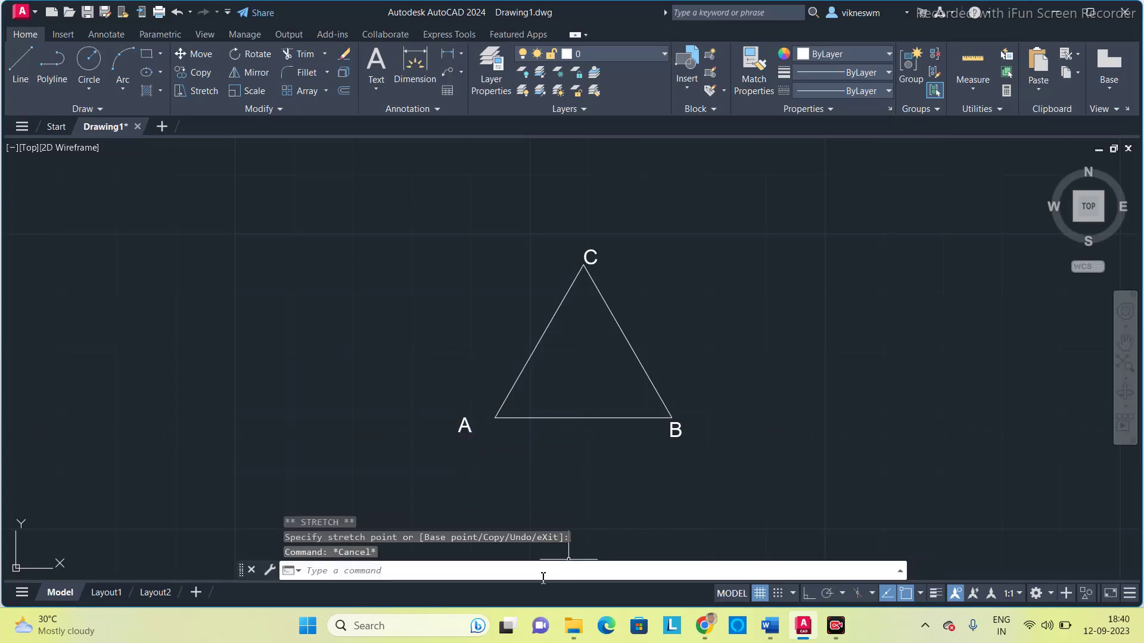
# - Draw a ray starting at vertex A and passing through vertex B
pyautogui.write('ray')
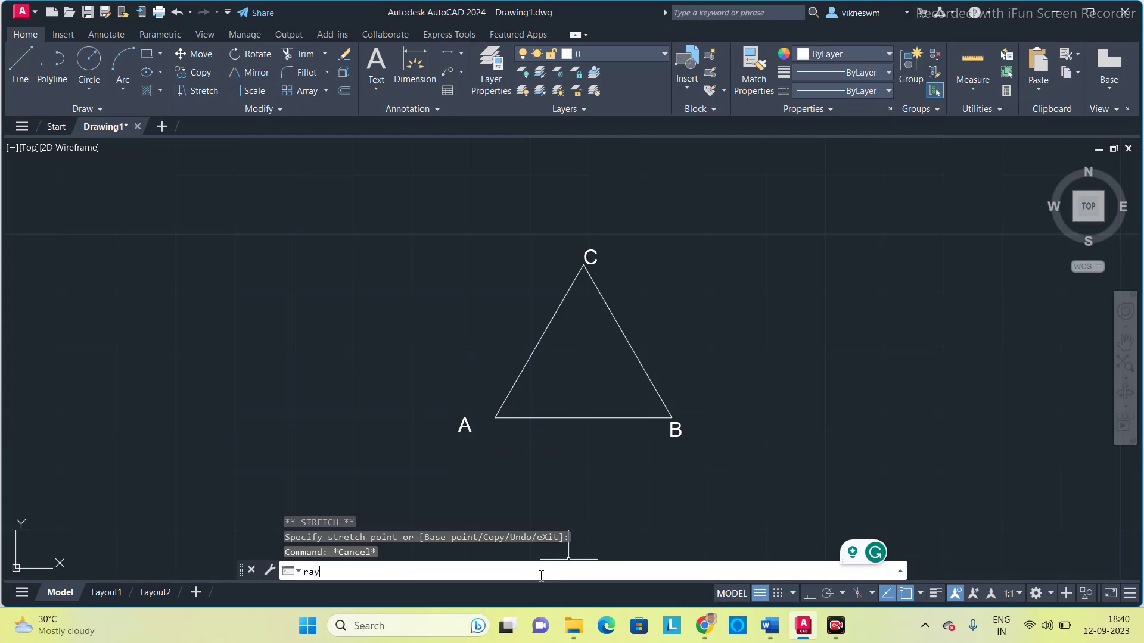
pyautogui.press('Return')
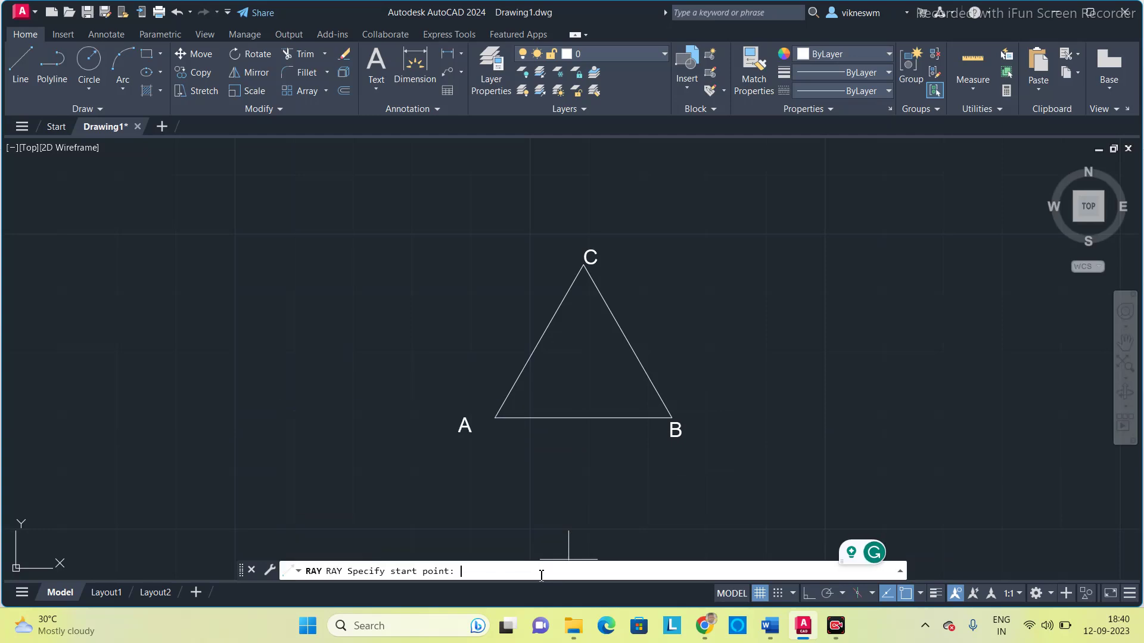
pyautogui.click(496, 417)
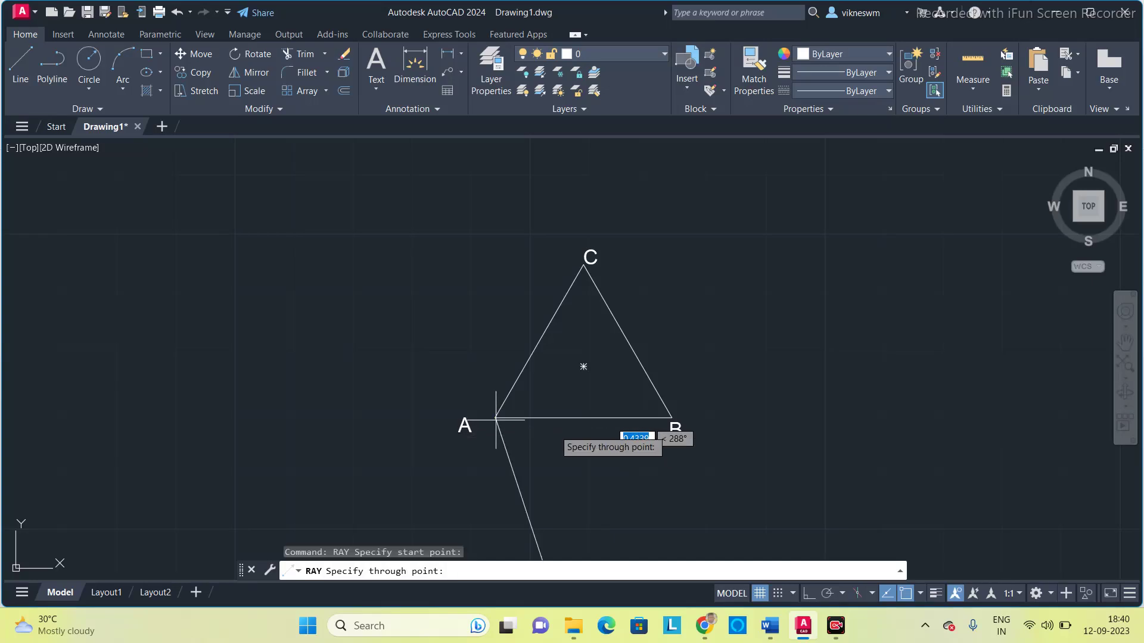
pyautogui.click(672, 418)
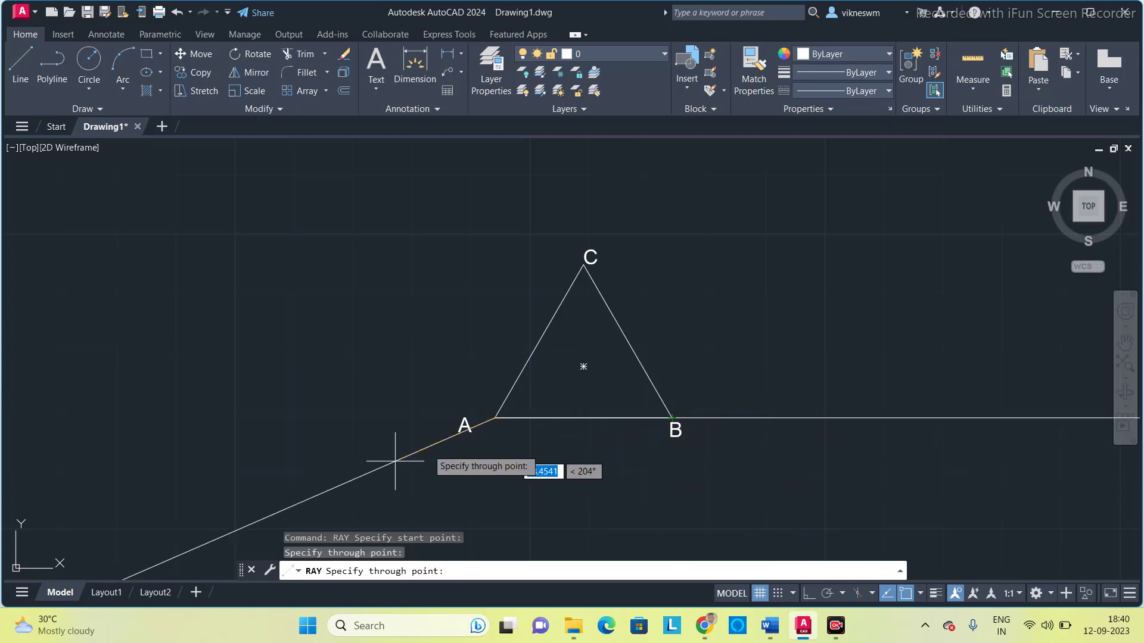
pyautogui.press('Escape')
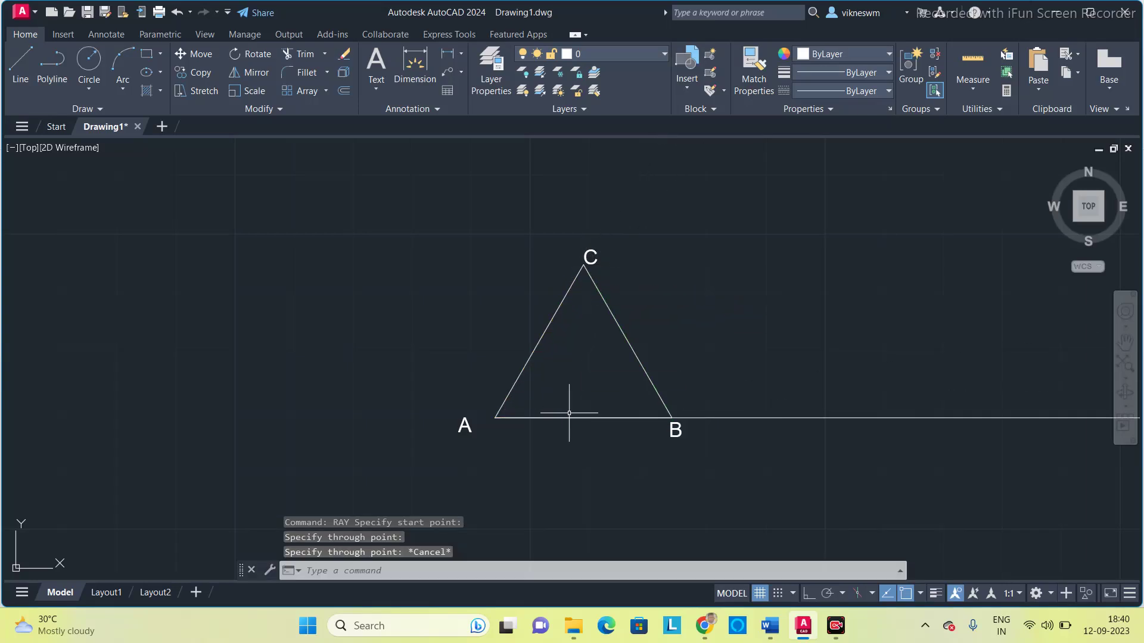
# - Draw a ray starting at vertex C and passing through vertex A
pyautogui.click(430, 571)
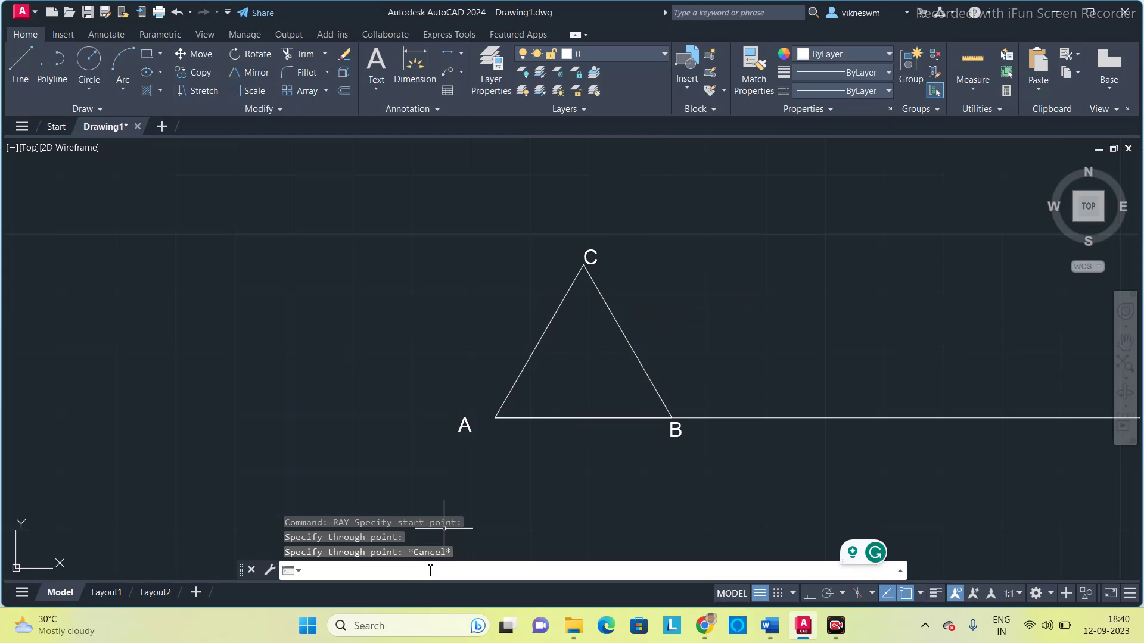
pyautogui.press('Return')
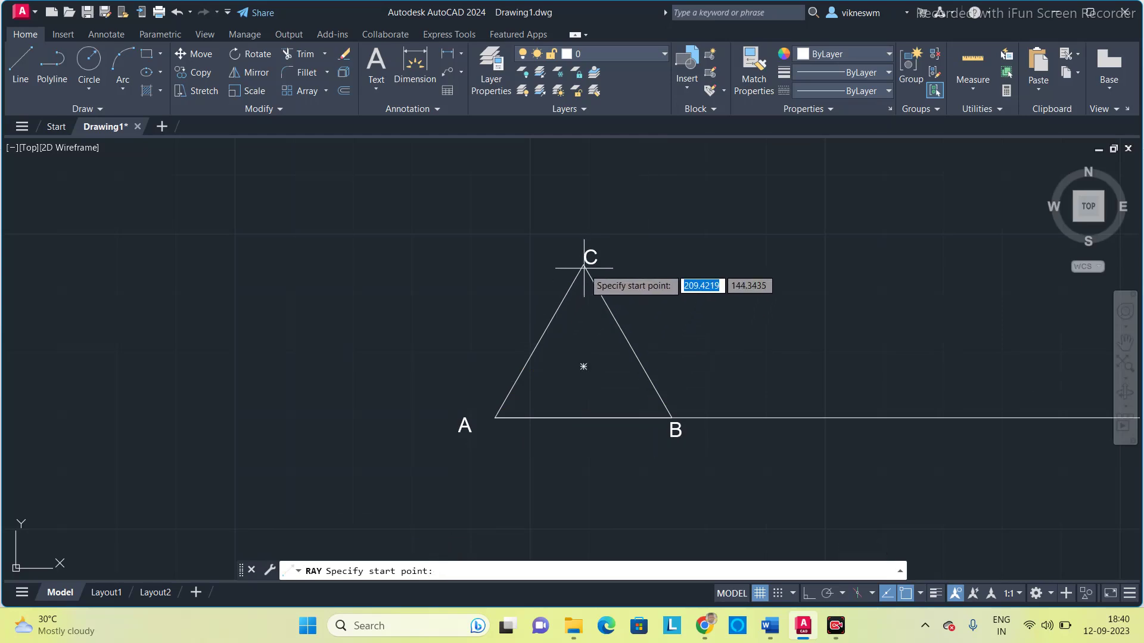
pyautogui.click(583, 267)
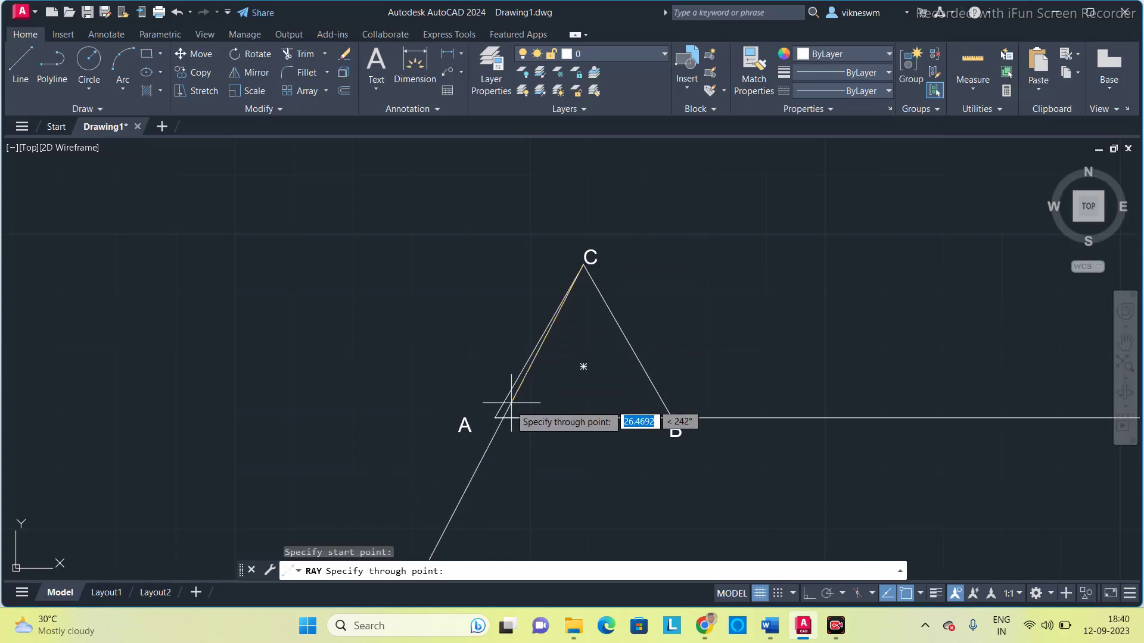
pyautogui.click(495, 418)
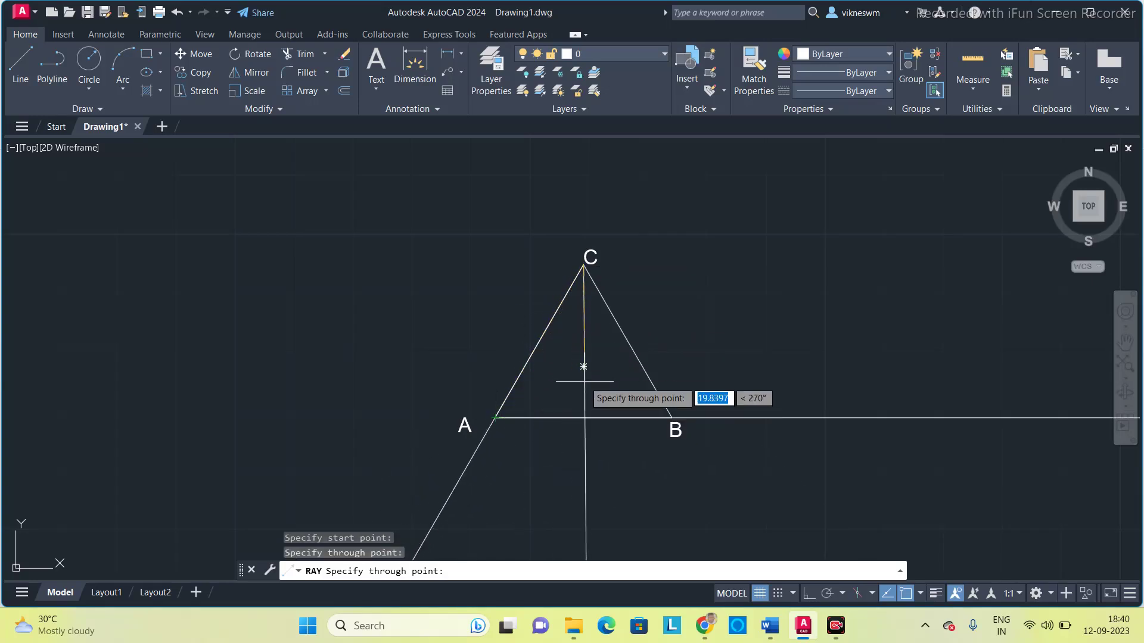
pyautogui.press('Escape')
# - Draw a ray starting at vertex B and passing through vertex C
pyautogui.press('Return')
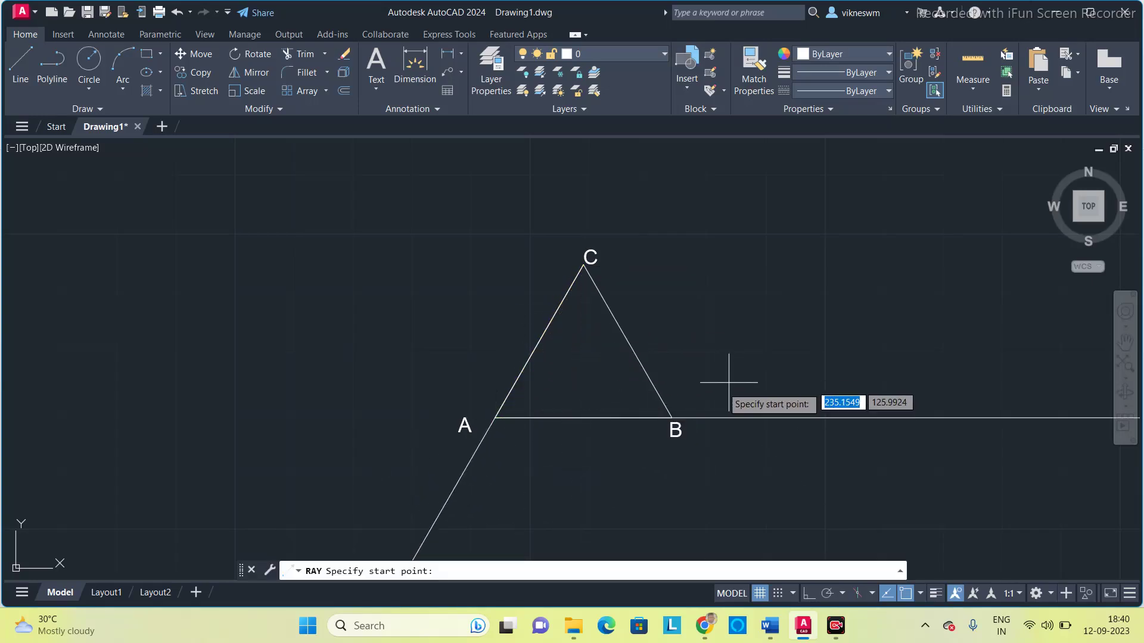
pyautogui.click(671, 418)
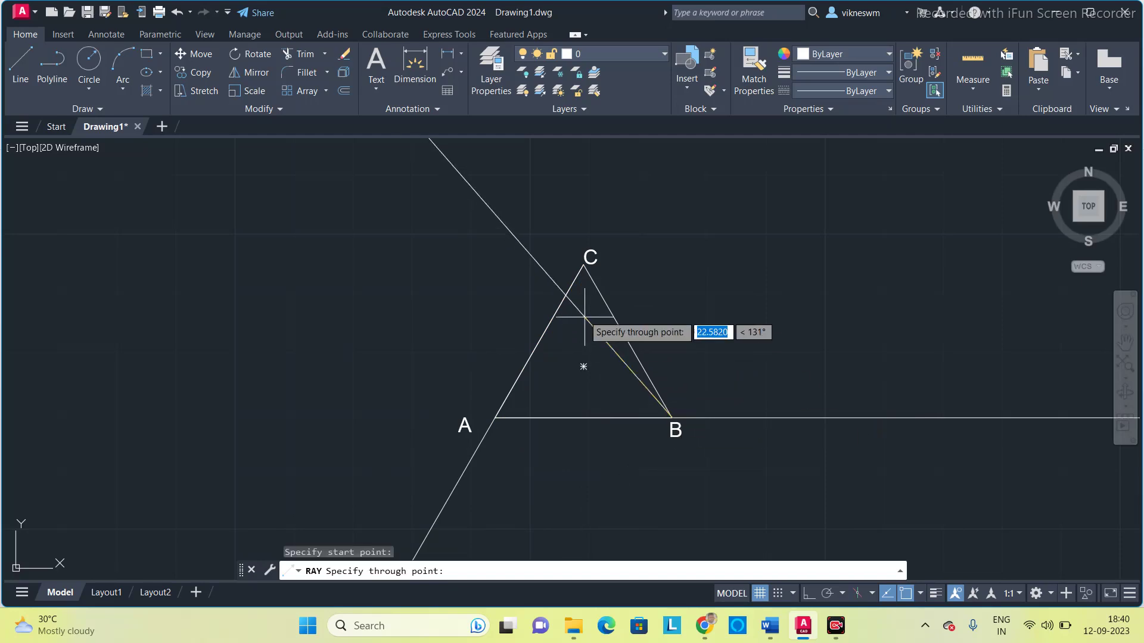
pyautogui.click(585, 265)
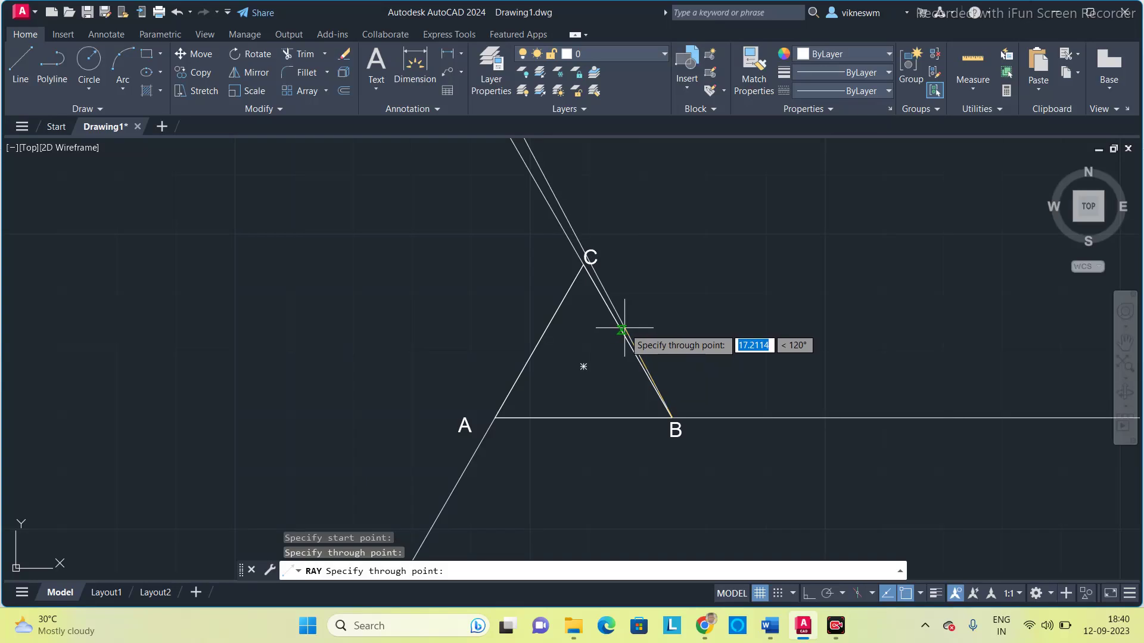
pyautogui.press('Escape')
# - Draw a circle centered on vertex A with its radius reaching vertex B
pyautogui.scroll(-2, 626, 327)
pyautogui.scroll(-2, 595, 327)
pyautogui.scroll(2, 595, 327)
pyautogui.scroll(-2, 632, 349)
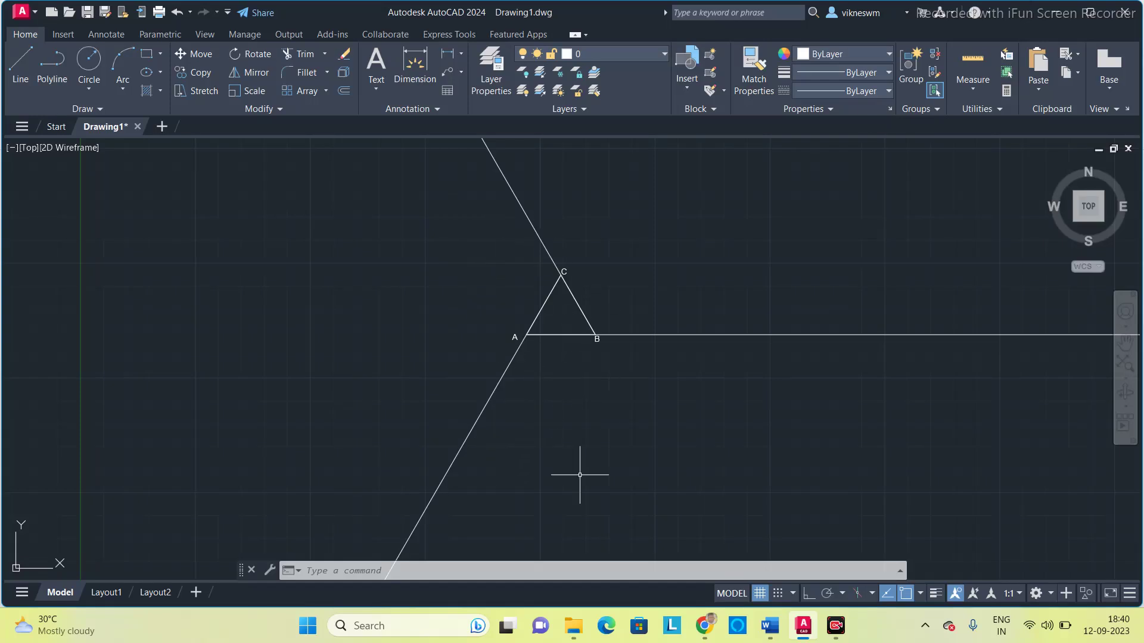
pyautogui.write('circ')
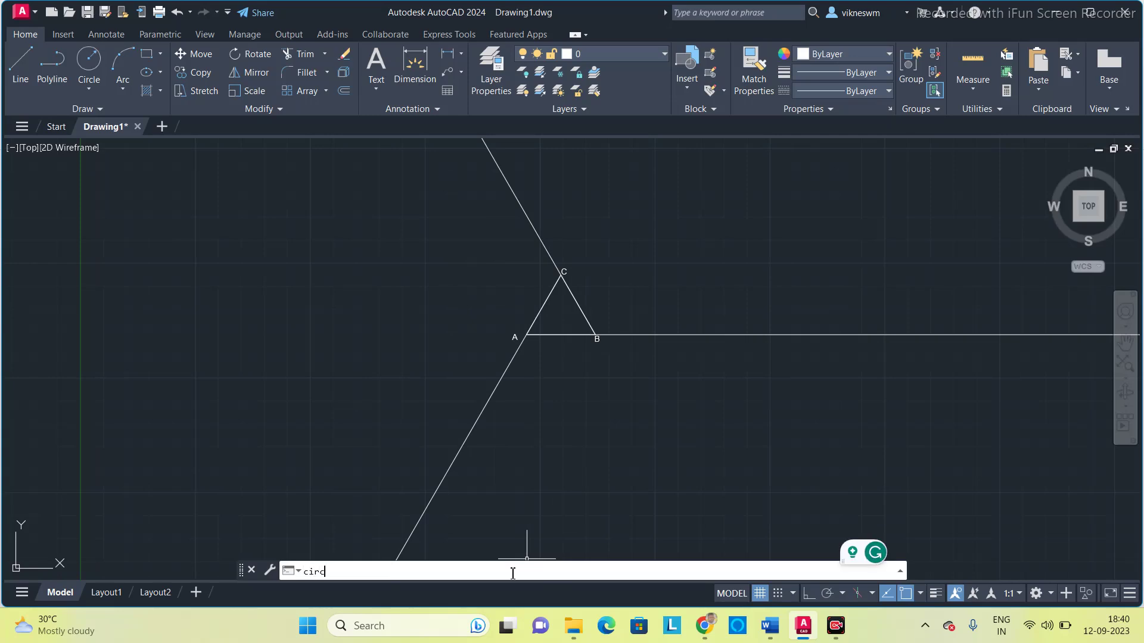
pyautogui.write('le')
pyautogui.press('Return')
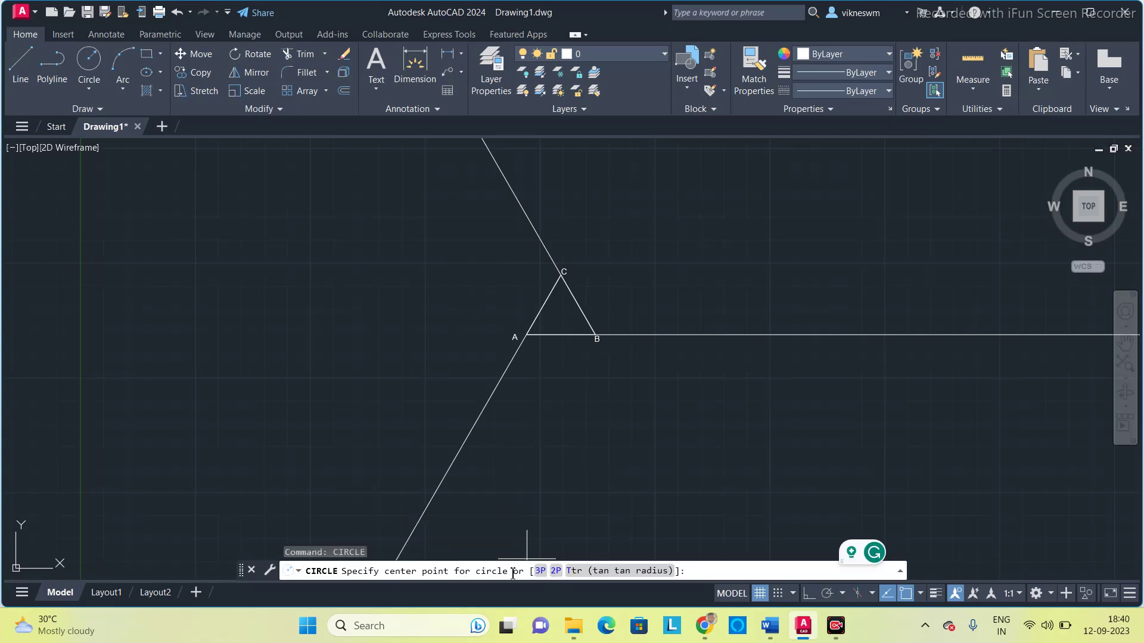
pyautogui.click(527, 335)
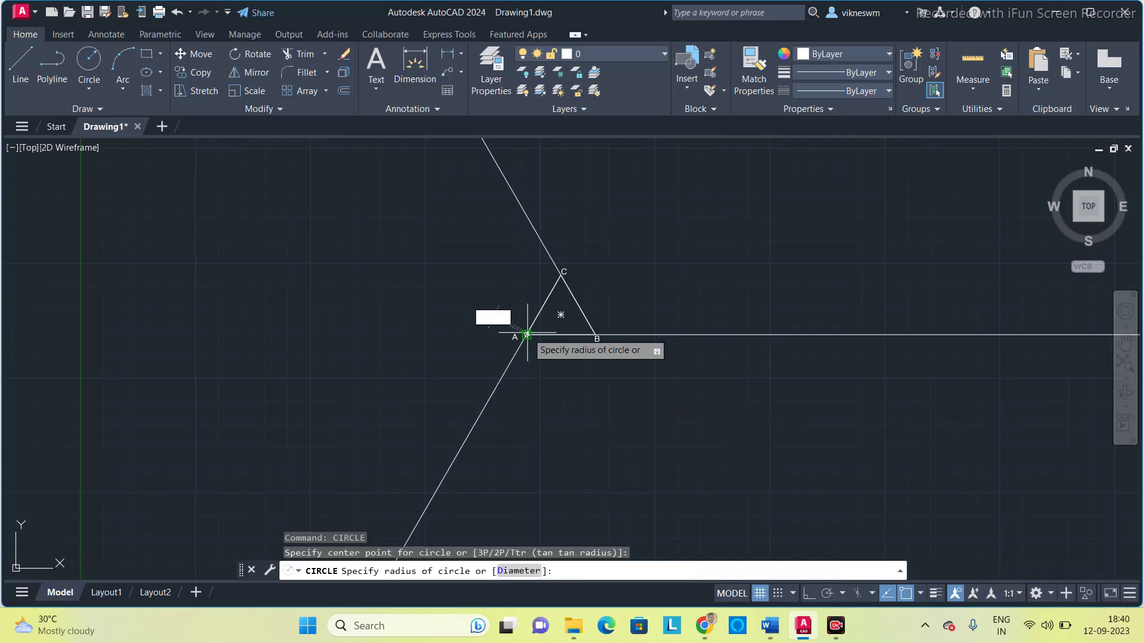
pyautogui.click(595, 335)
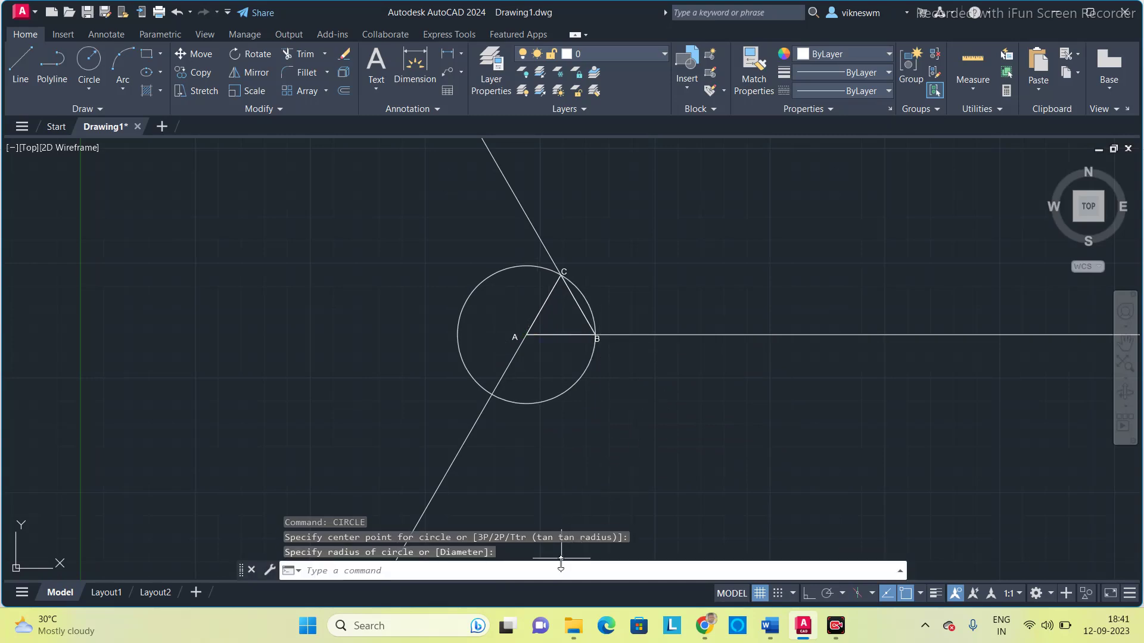
# - Trim the circle around A, keeping only the lower arc from B to the ray extending side CA
pyautogui.write('tr')
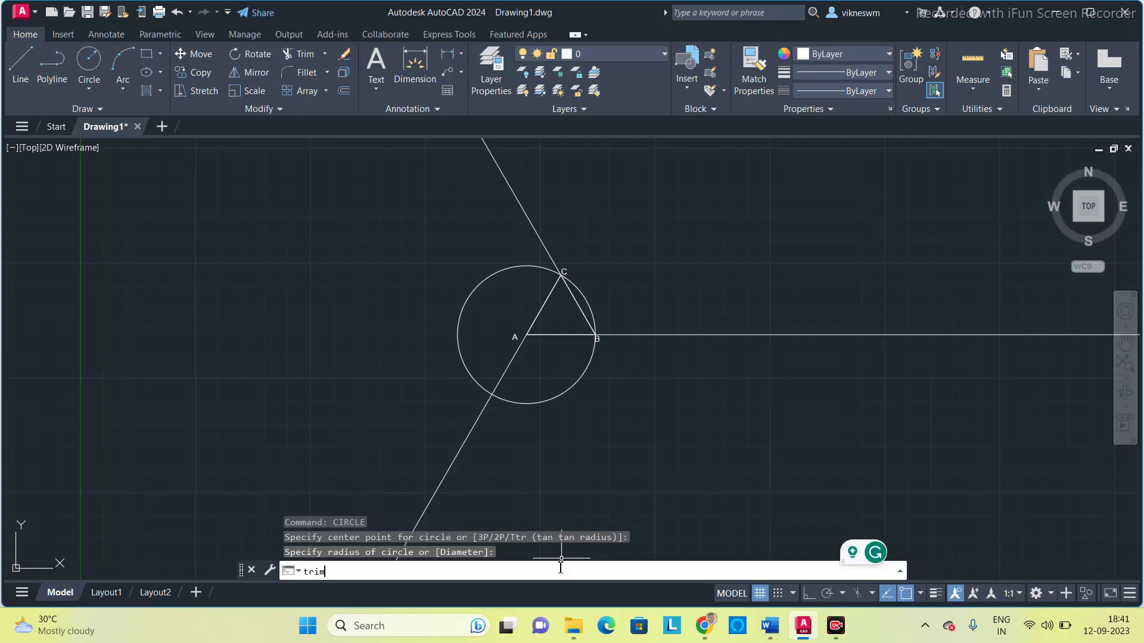
pyautogui.write('im')
pyautogui.press('Return')
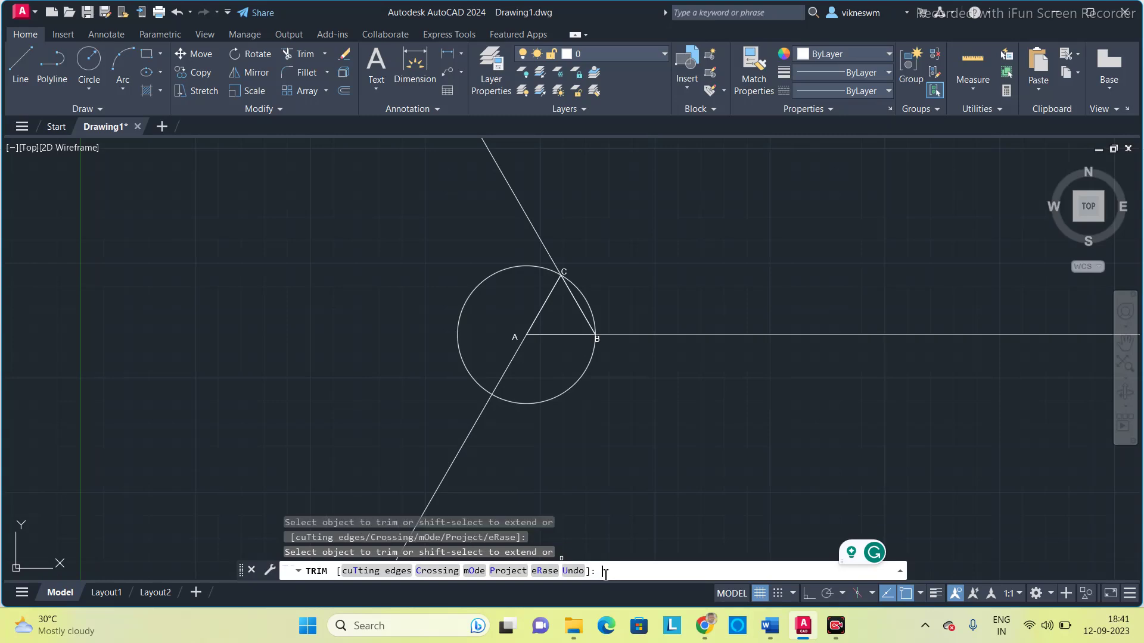
pyautogui.click(582, 288)
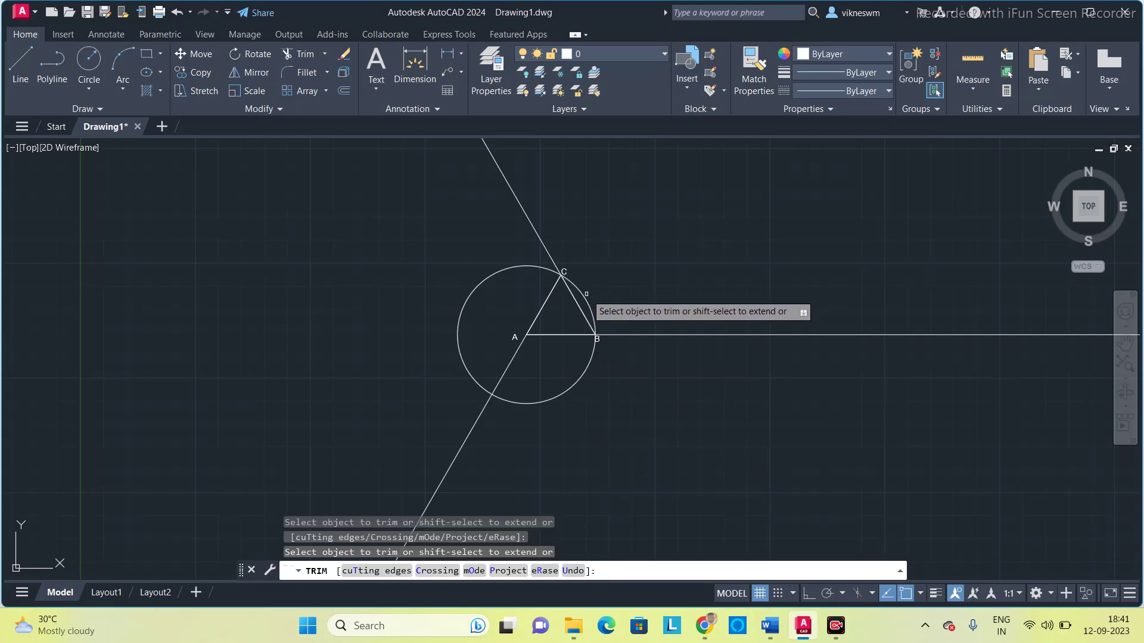
pyautogui.click(502, 267)
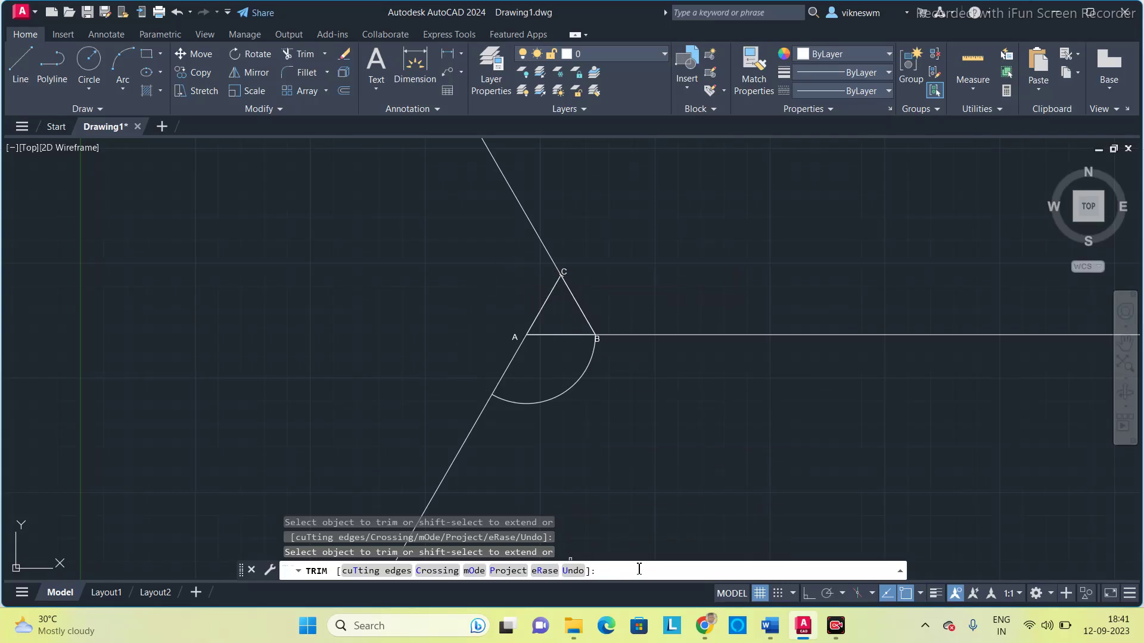
pyautogui.press('Escape')
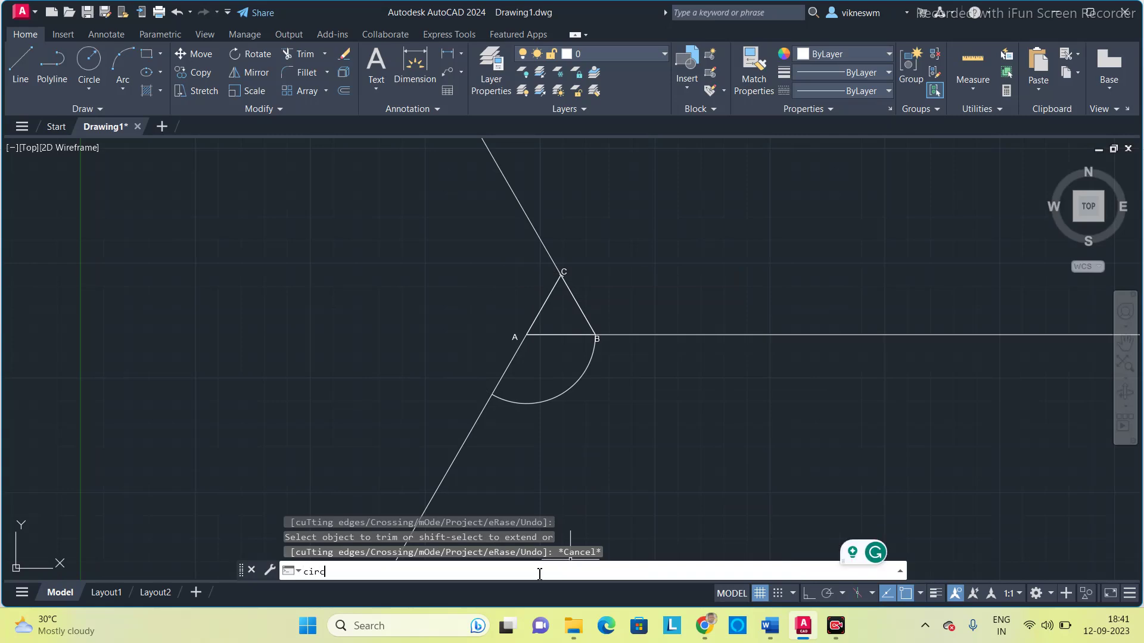
# - Draw a circle centered at vertex C with a radius of 60 mm
pyautogui.write('circ')
pyautogui.press('Return')
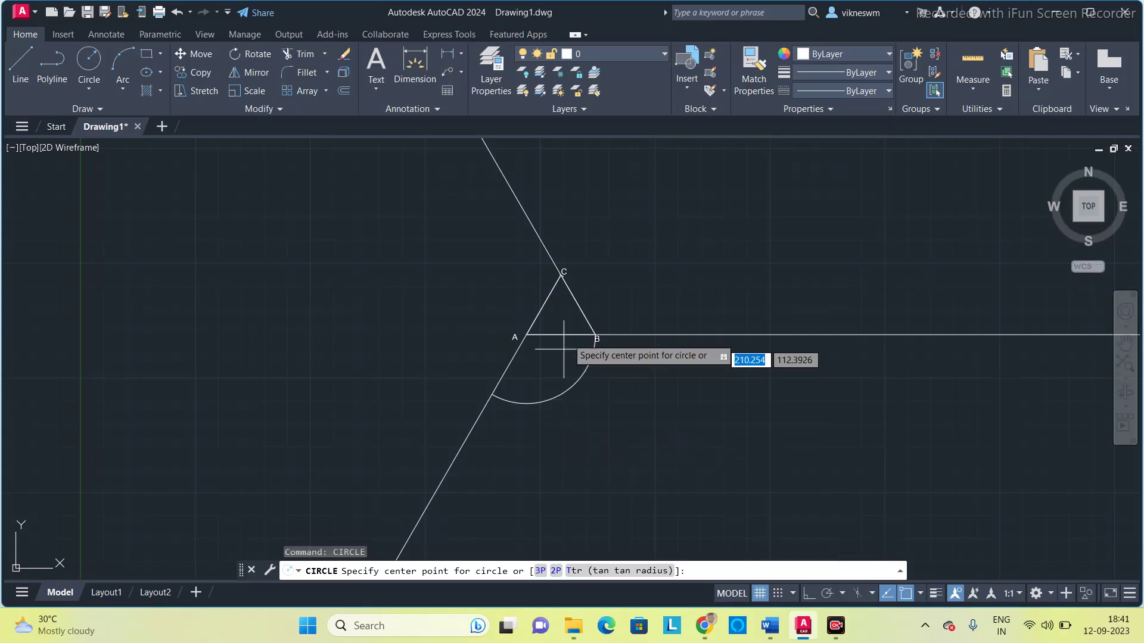
pyautogui.click(560, 274)
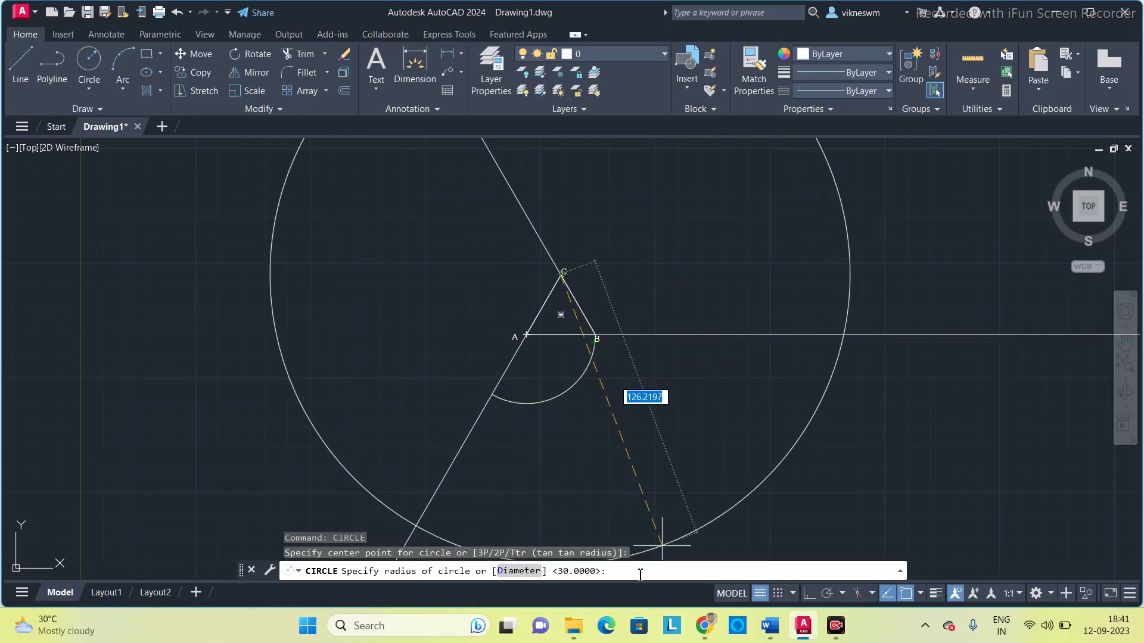
pyautogui.write('3')
pyautogui.write('0')
pyautogui.press('Return')
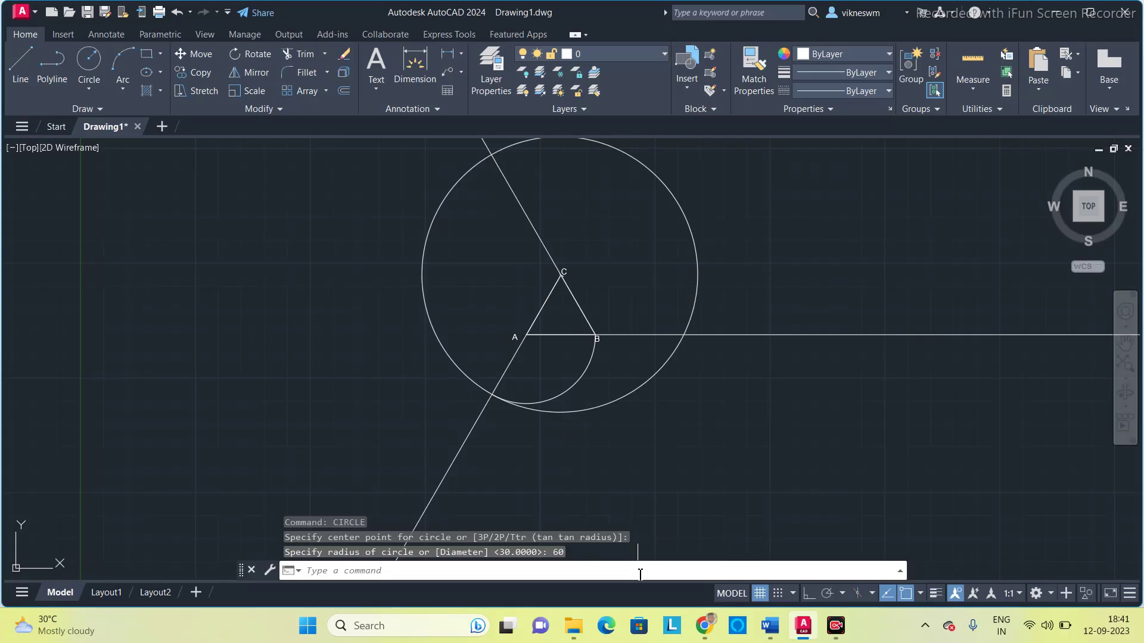
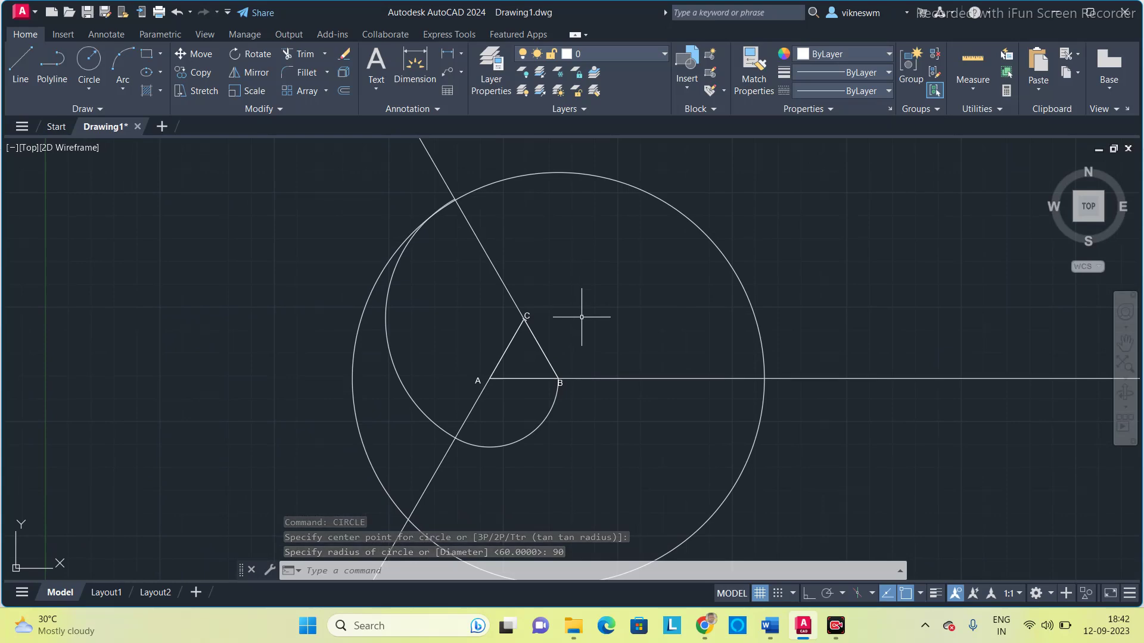
# - Check where the 90 mm circle meets the end of the arc around C, and delete that circle
pyautogui.scroll(3, 510, 173)
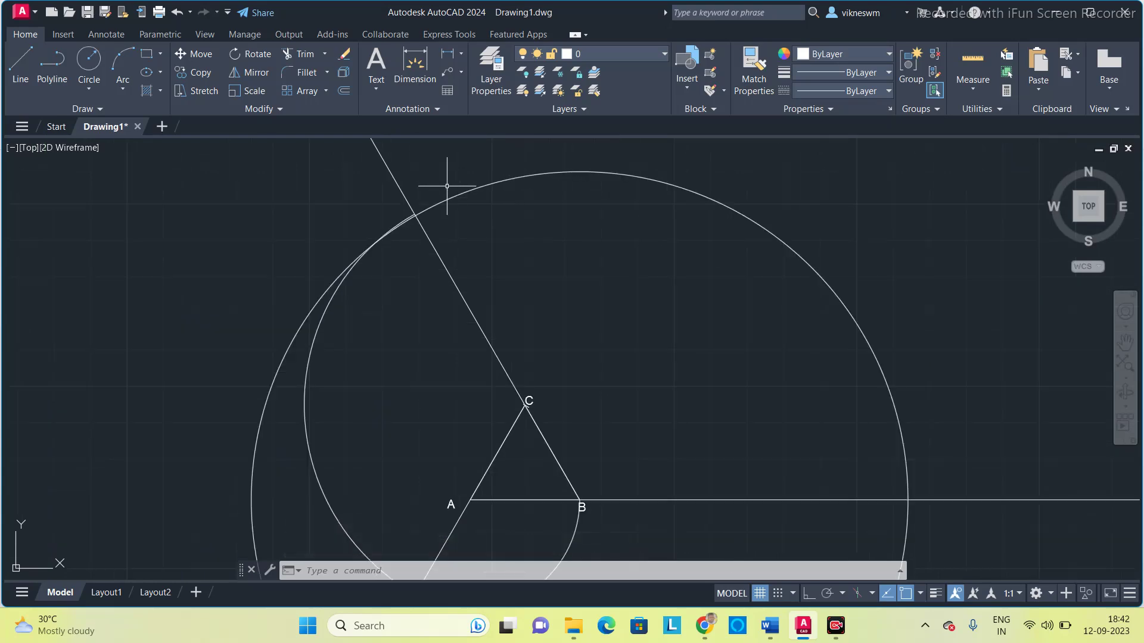
pyautogui.scroll(-3, 479, 276)
pyautogui.scroll(5, 436, 253)
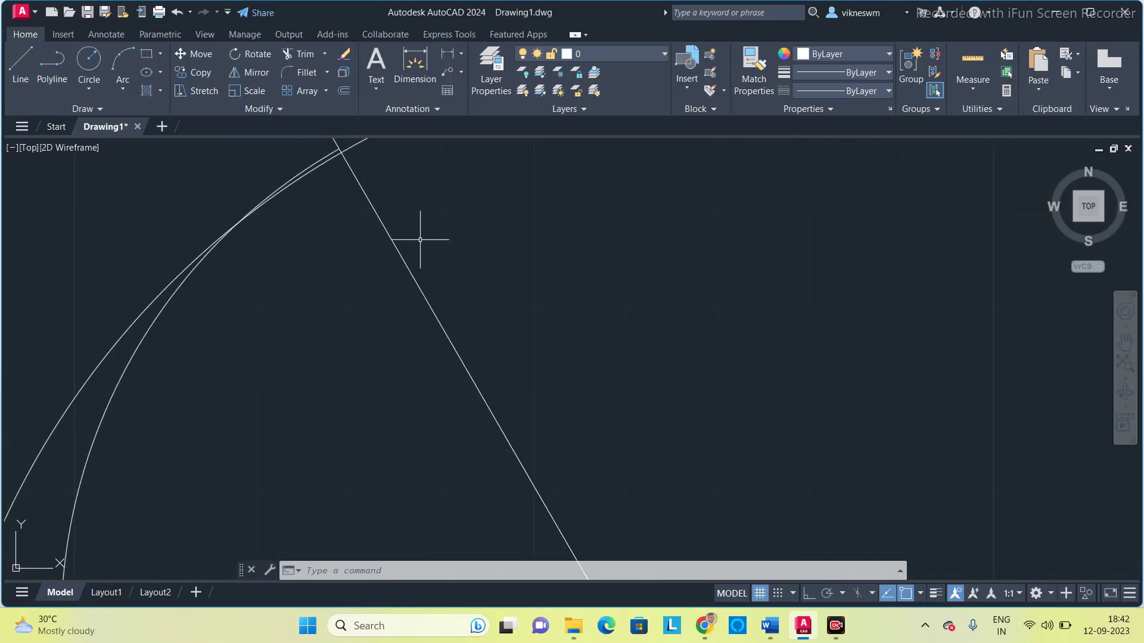
pyautogui.scroll(-3, 350, 198)
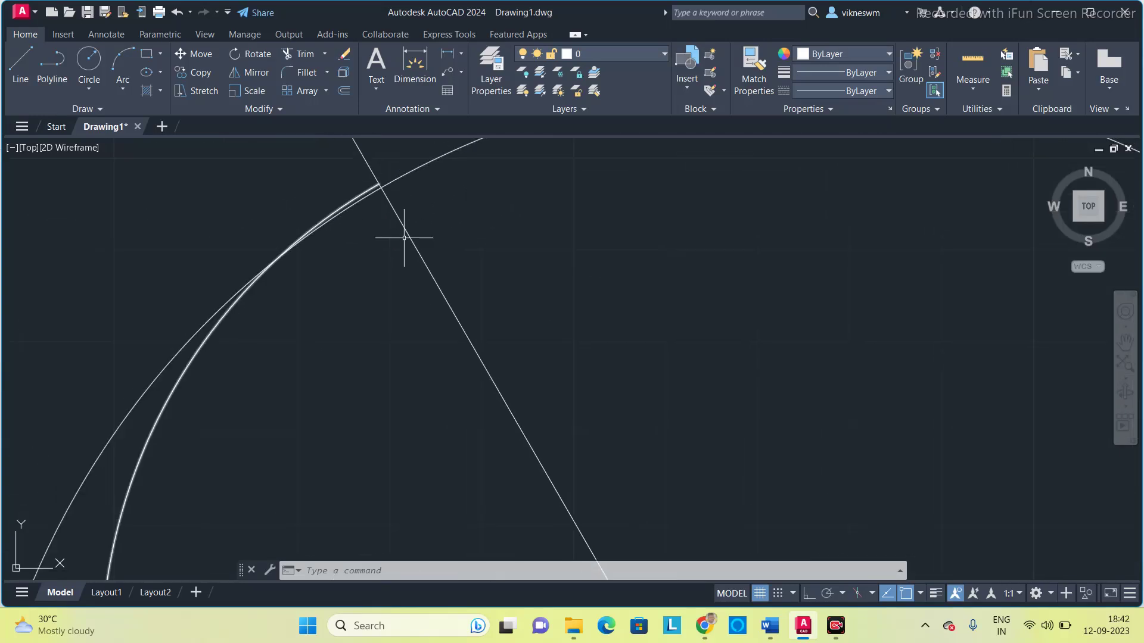
pyautogui.scroll(-5, 403, 234)
pyautogui.click(540, 241)
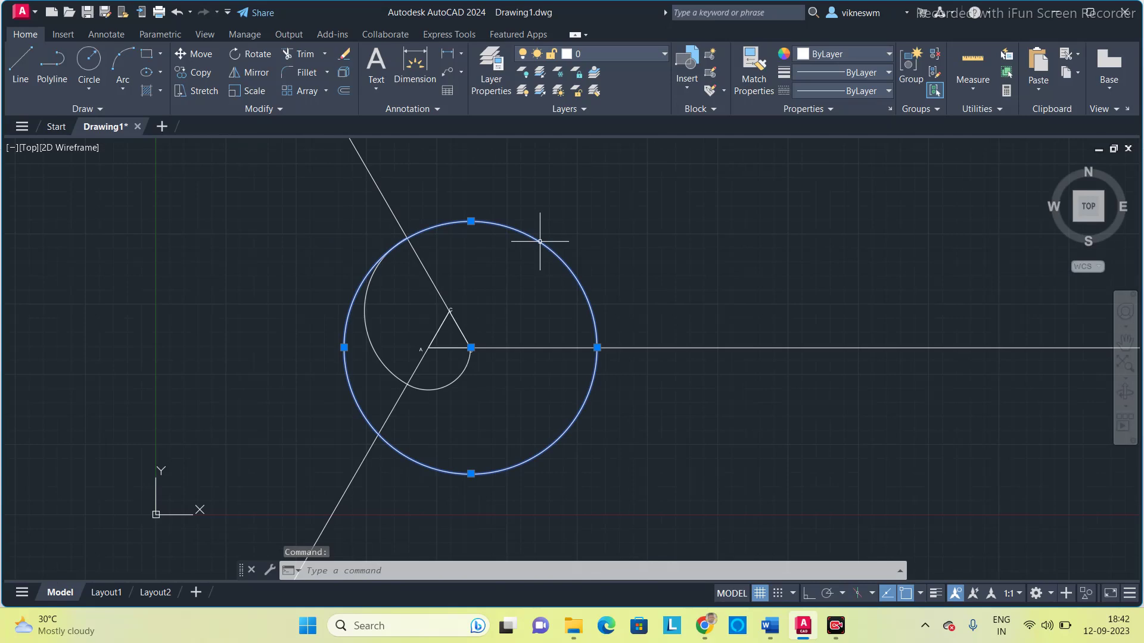
pyautogui.press('Delete')
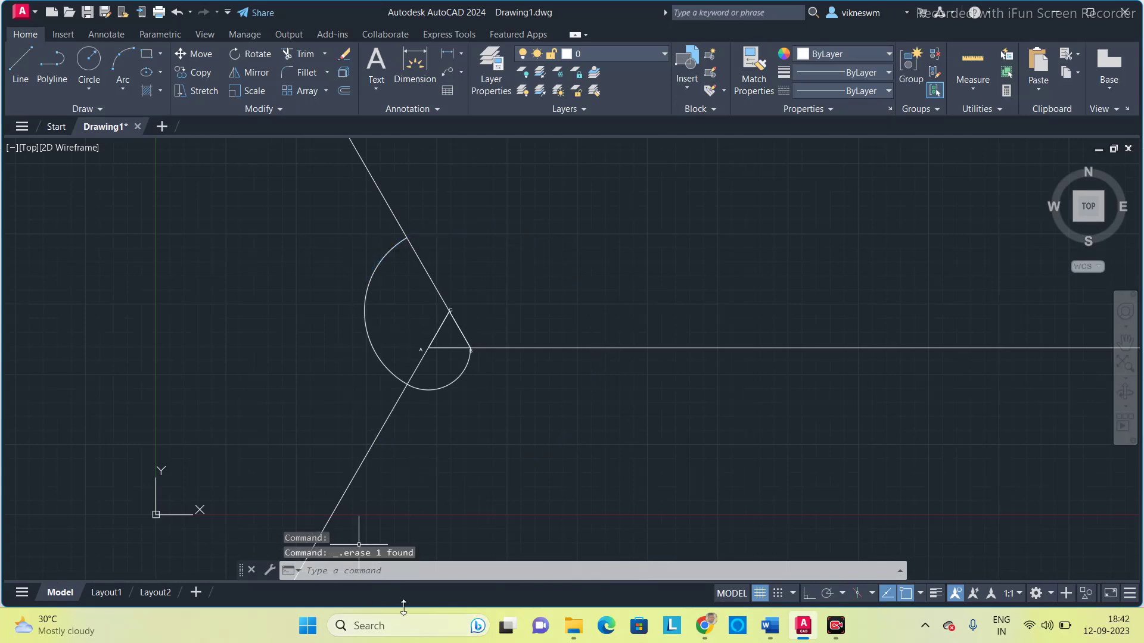
# - Draw a circle centered on vertex B with a radius of 90 mm
pyautogui.write('cir')
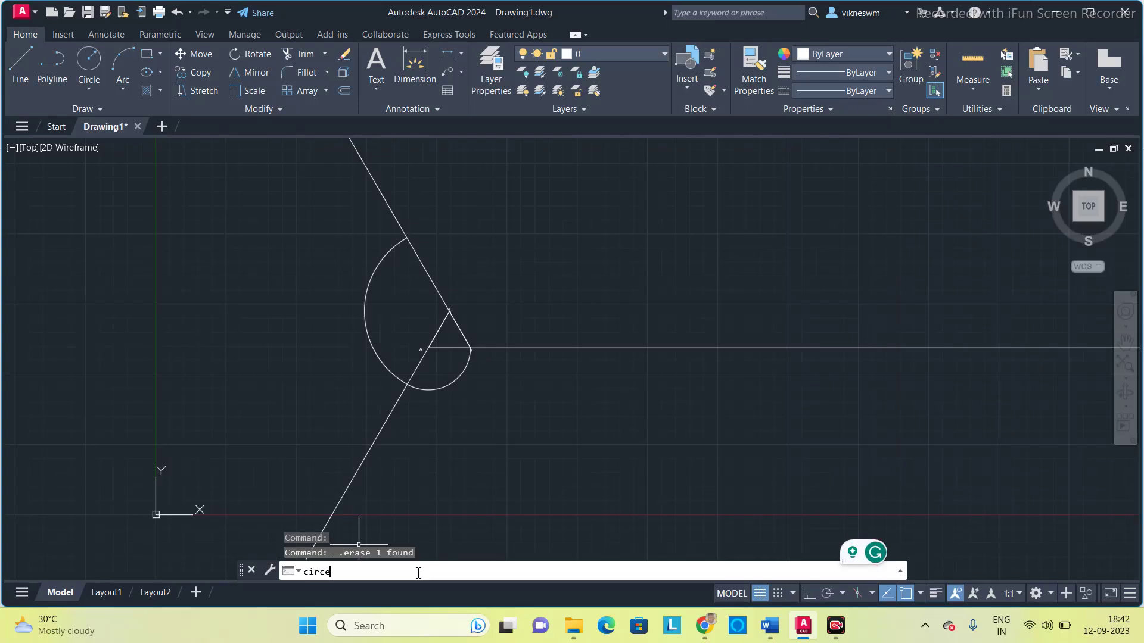
pyautogui.write('ce')
pyautogui.press('BackSpace')
pyautogui.press('Return')
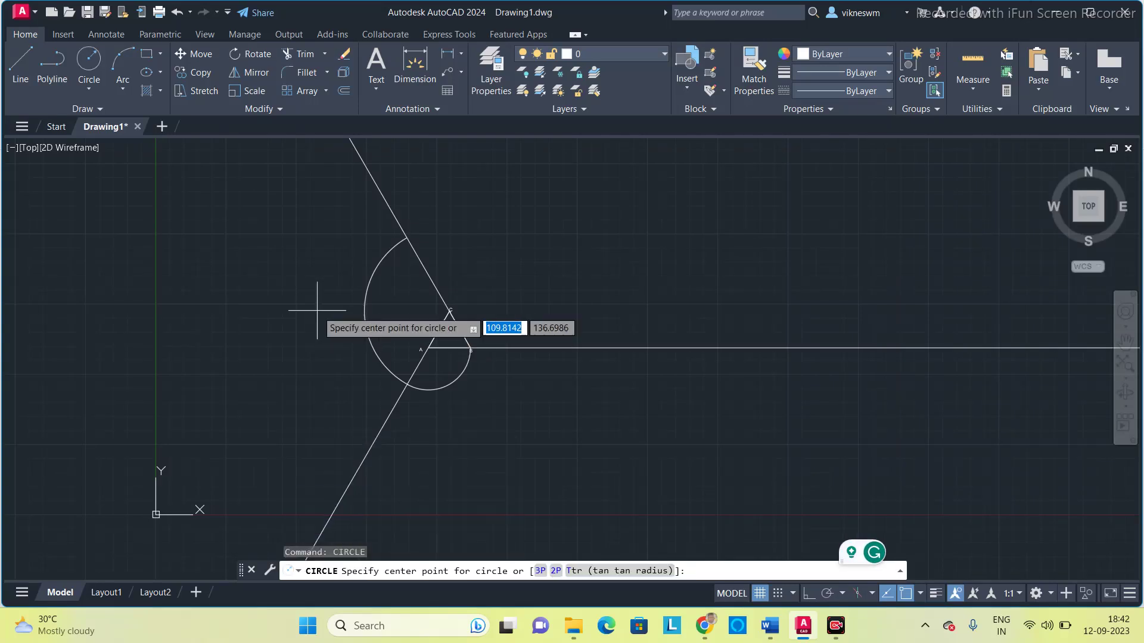
pyautogui.scroll(3, 310, 322)
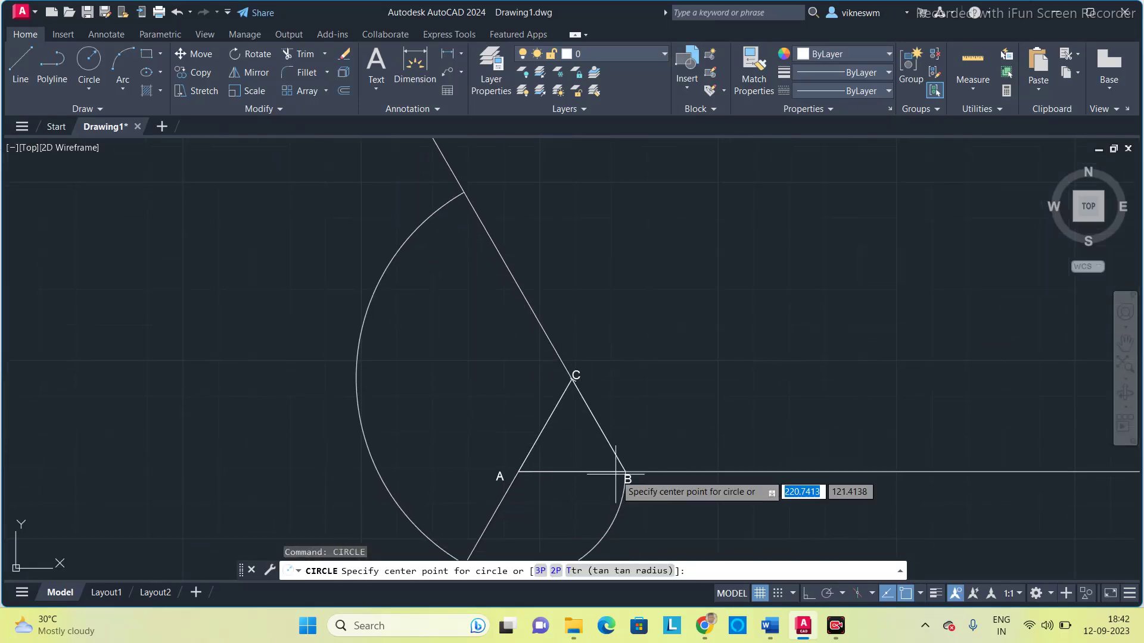
pyautogui.scroll(2, 626, 471)
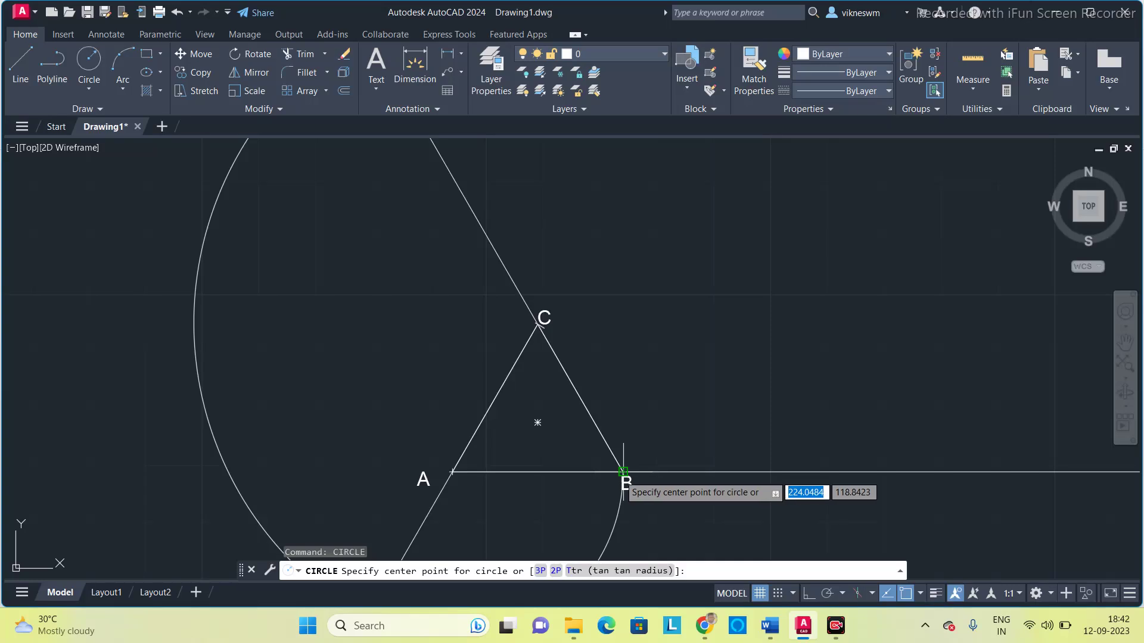
pyautogui.scroll(3, 623, 471)
pyautogui.click(630, 448)
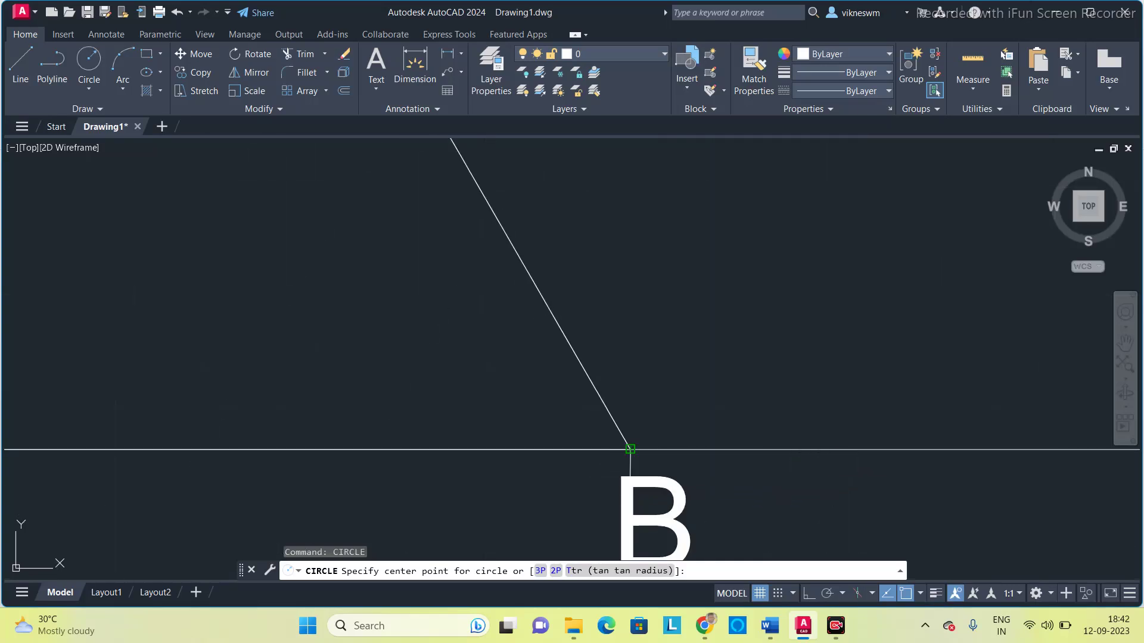
pyautogui.scroll(-4, 635, 461)
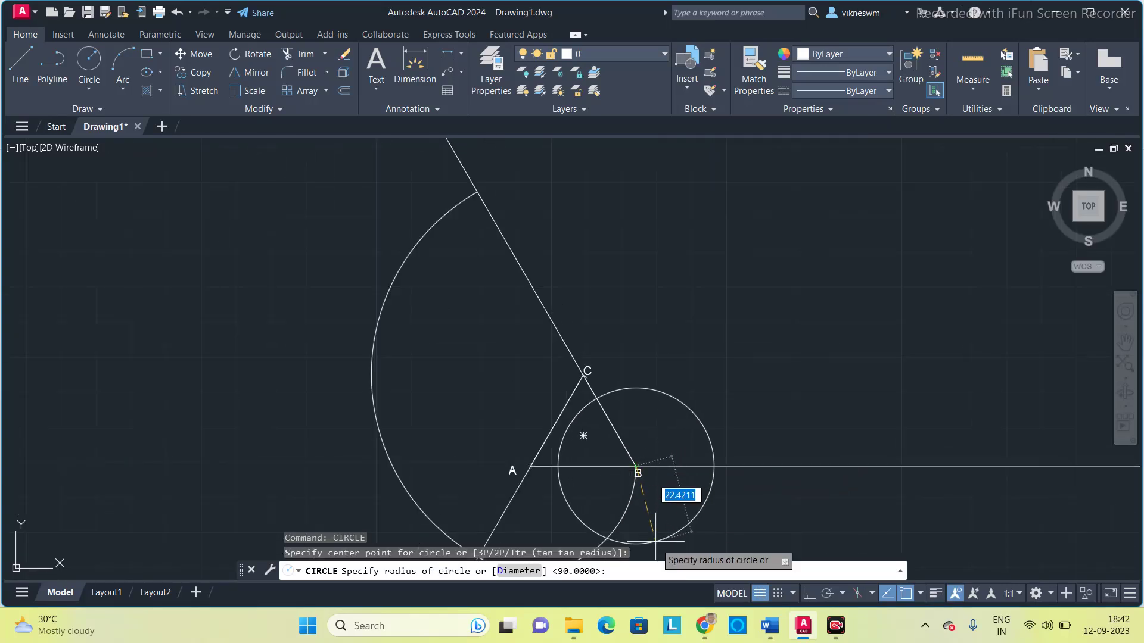
pyautogui.write('90')
pyautogui.press('Return')
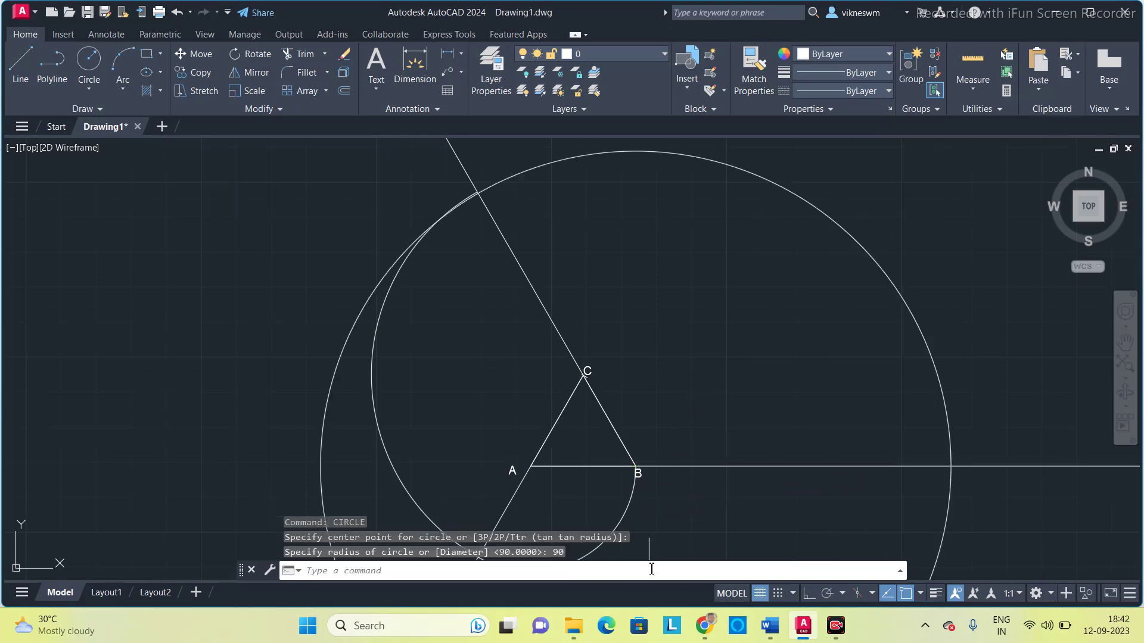
# - Delete the 90 mm circle around B and the large arc around C, keeping the small arc around A
pyautogui.scroll(-2, 411, 270)
pyautogui.scroll(2, 449, 302)
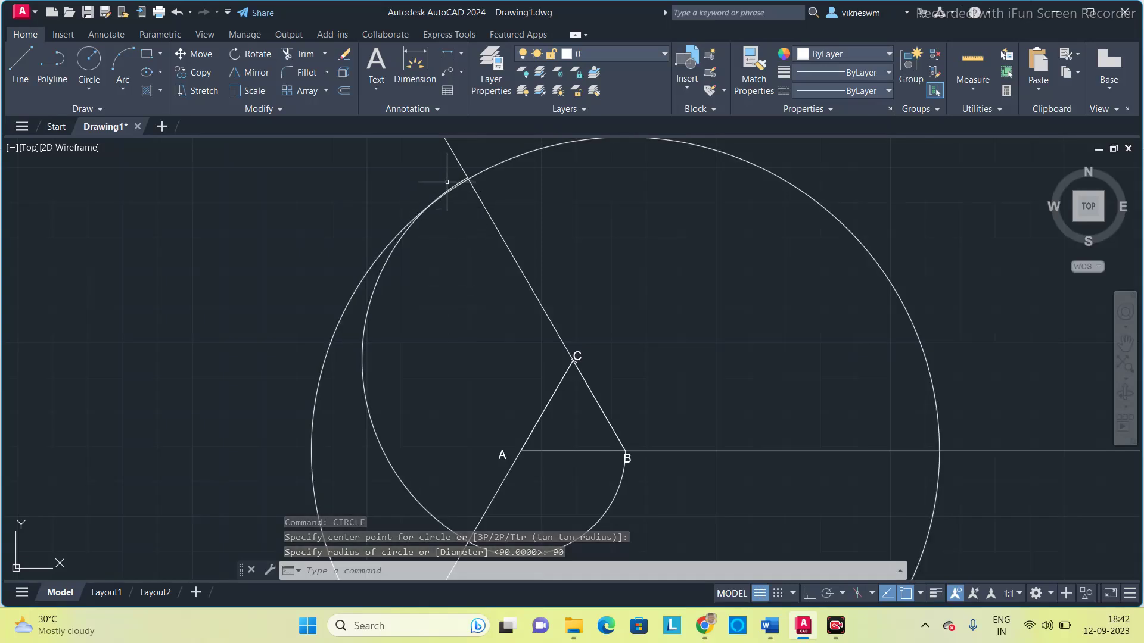
pyautogui.scroll(-2, 510, 256)
pyautogui.scroll(2, 508, 258)
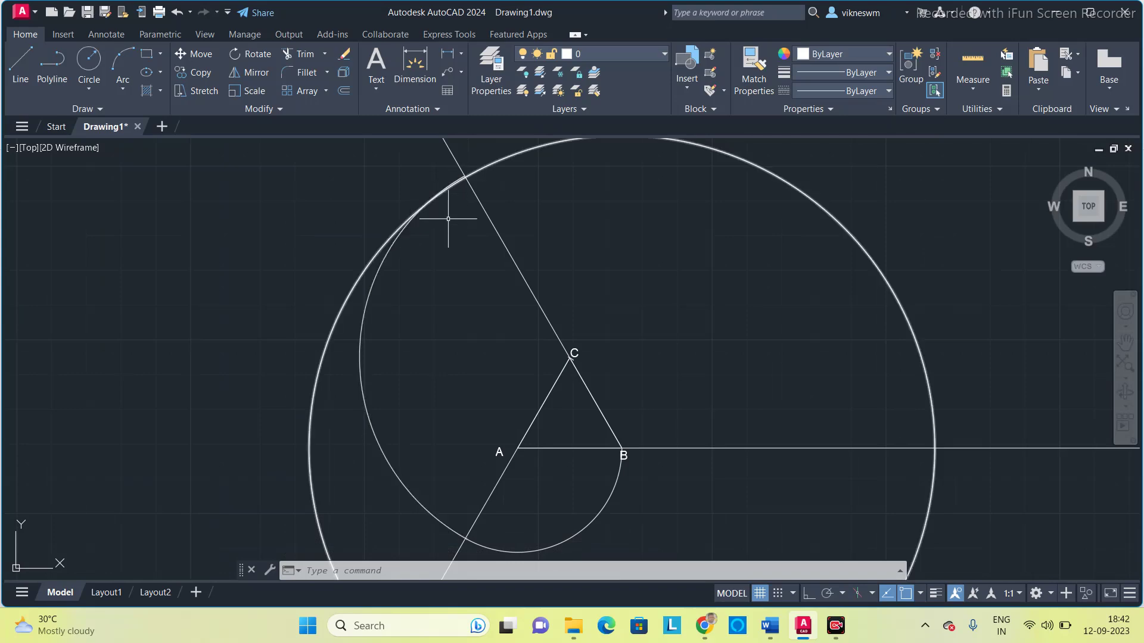
pyautogui.scroll(-3, 813, 191)
pyautogui.scroll(3, 818, 197)
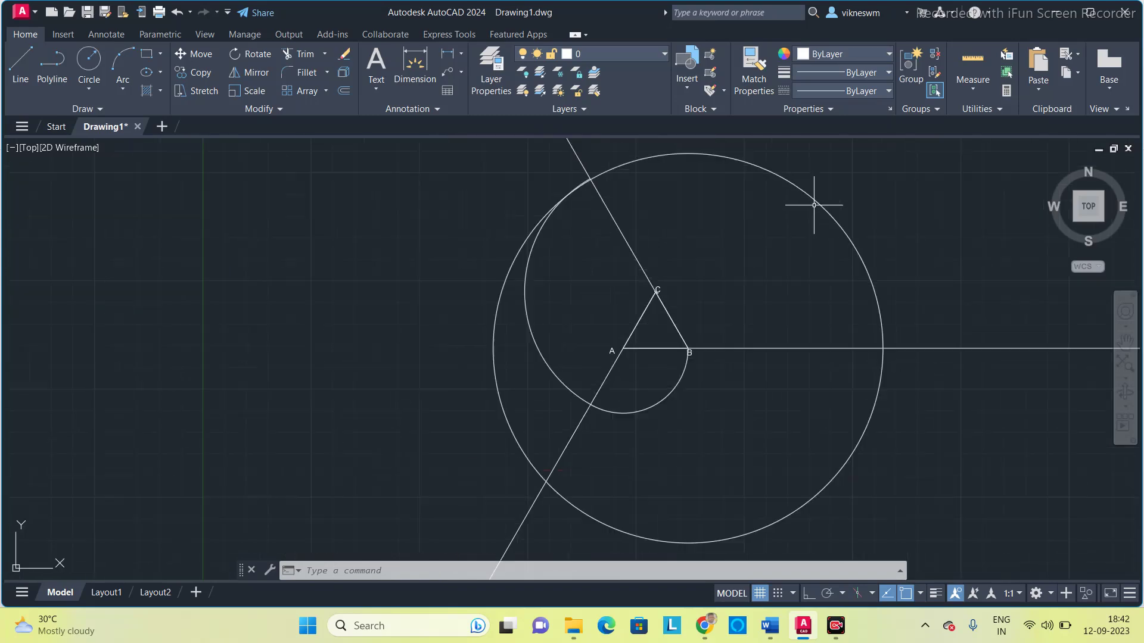
pyautogui.click(819, 201)
pyautogui.press('Delete')
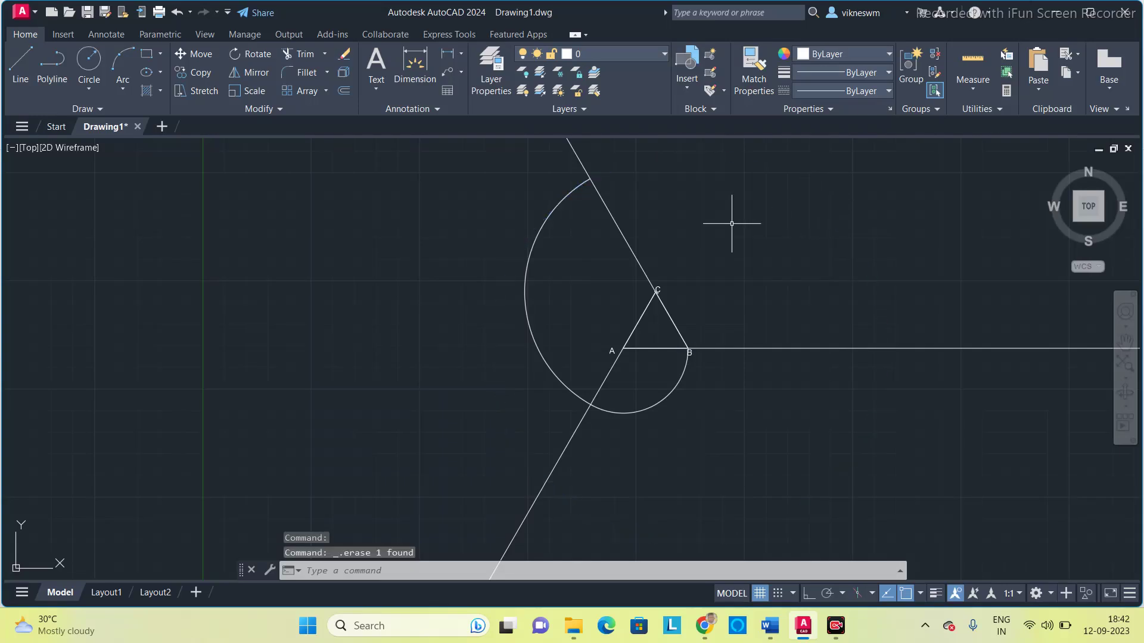
pyautogui.click(532, 258)
pyautogui.press('Delete')
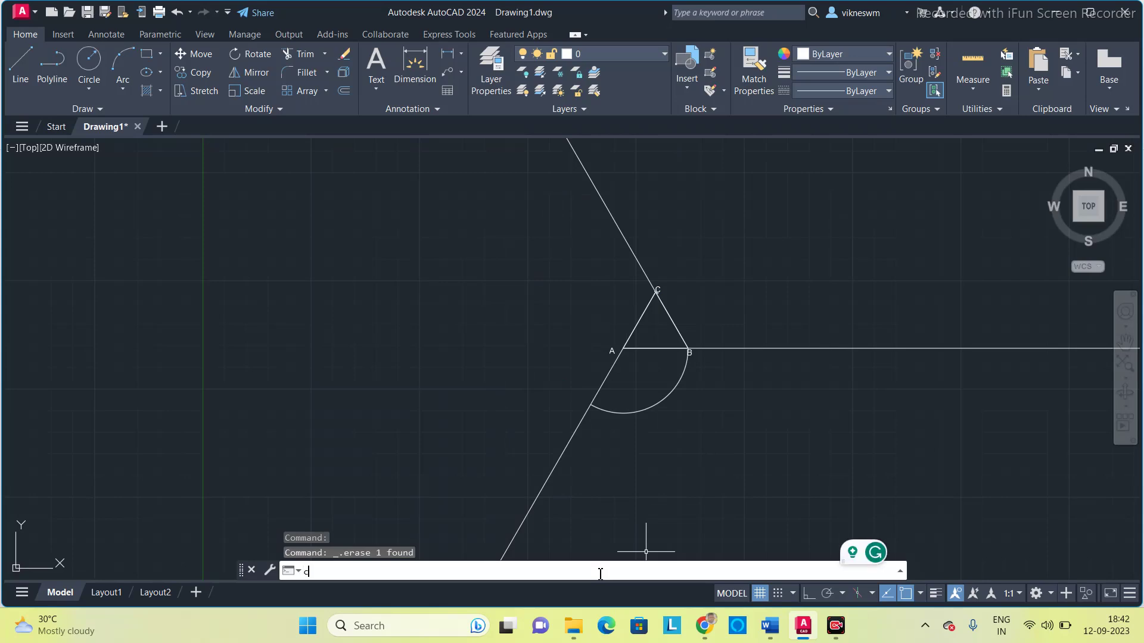
# - Delete the short stray line crossing the triangle at vertex C
pyautogui.write('circ')
pyautogui.press('Return')
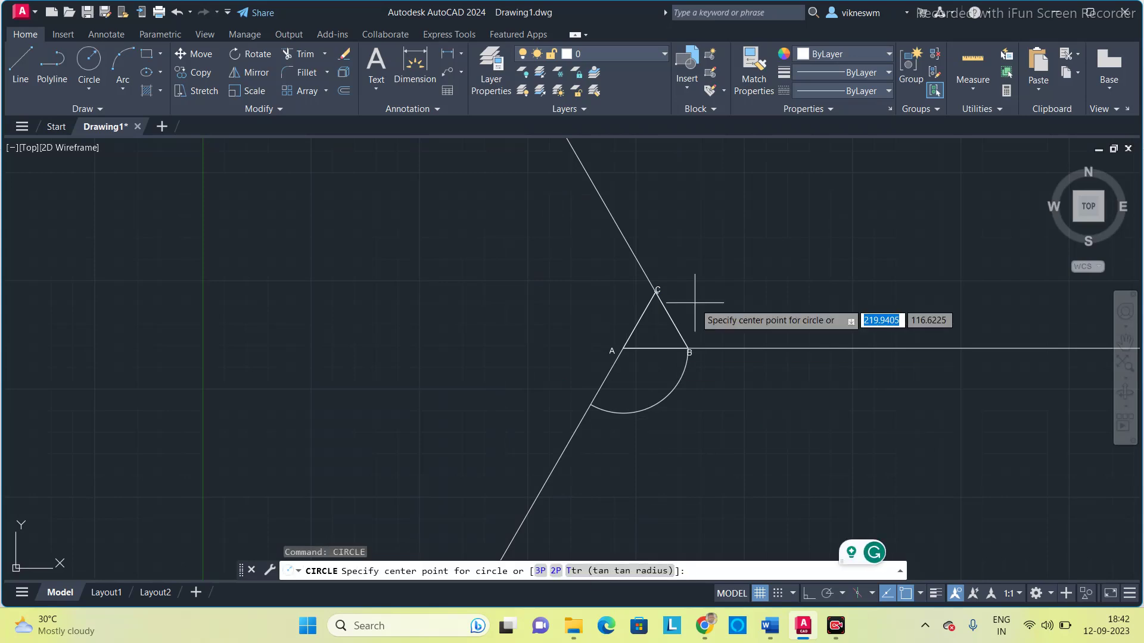
pyautogui.scroll(10, 647, 303)
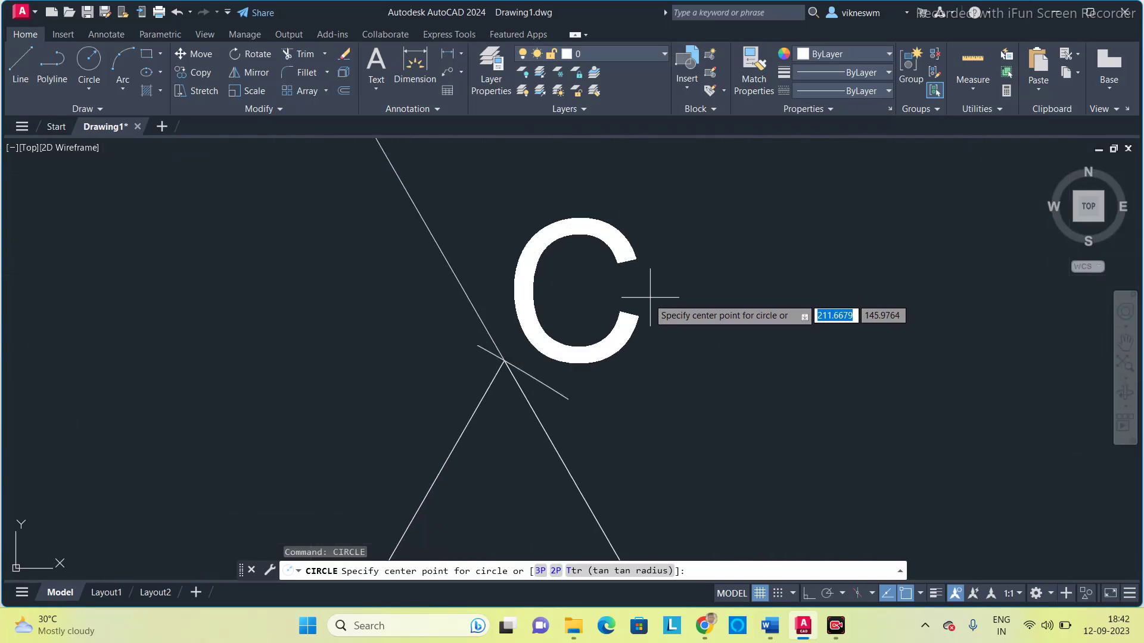
pyautogui.press('Escape')
pyautogui.click(540, 380)
pyautogui.press('Delete')
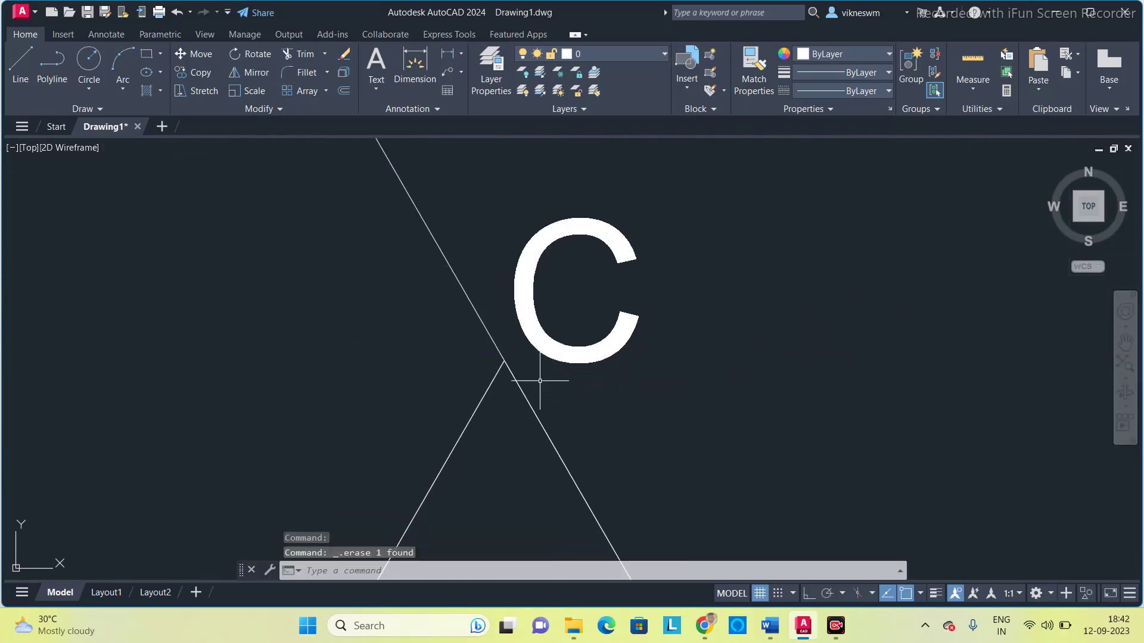
# - Draw a circle with a radius of 60 mm centered exactly on vertex C, where the two triangle sides meet
pyautogui.click(416, 575)
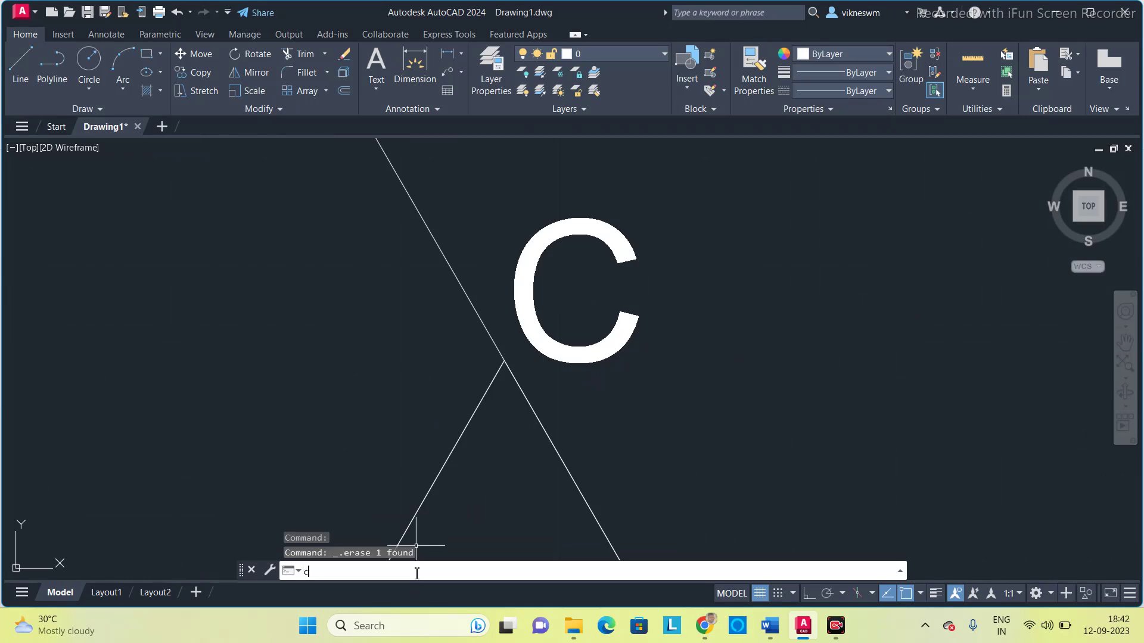
pyautogui.write('circle')
pyautogui.press('Return')
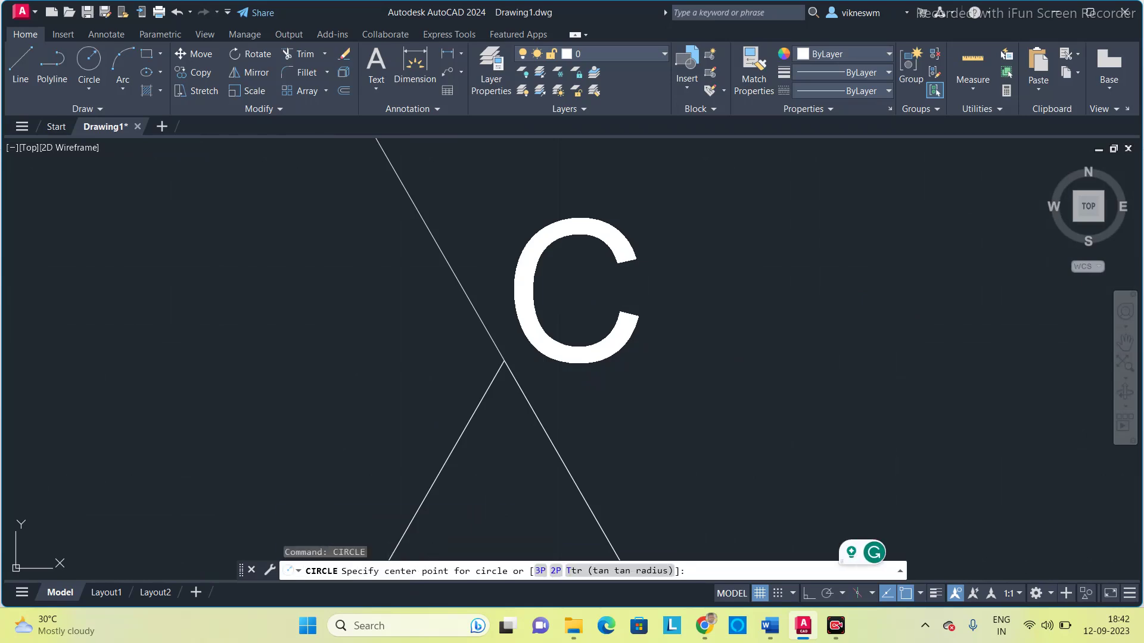
pyautogui.click(504, 361)
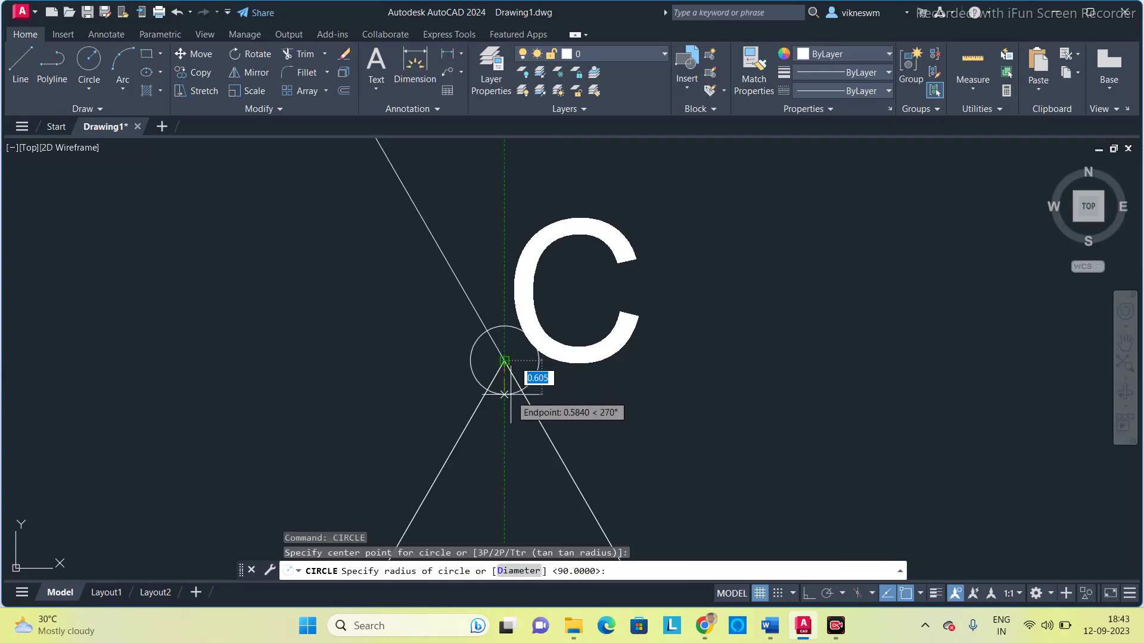
pyautogui.scroll(-2, 504, 390)
pyautogui.scroll(5, 502, 388)
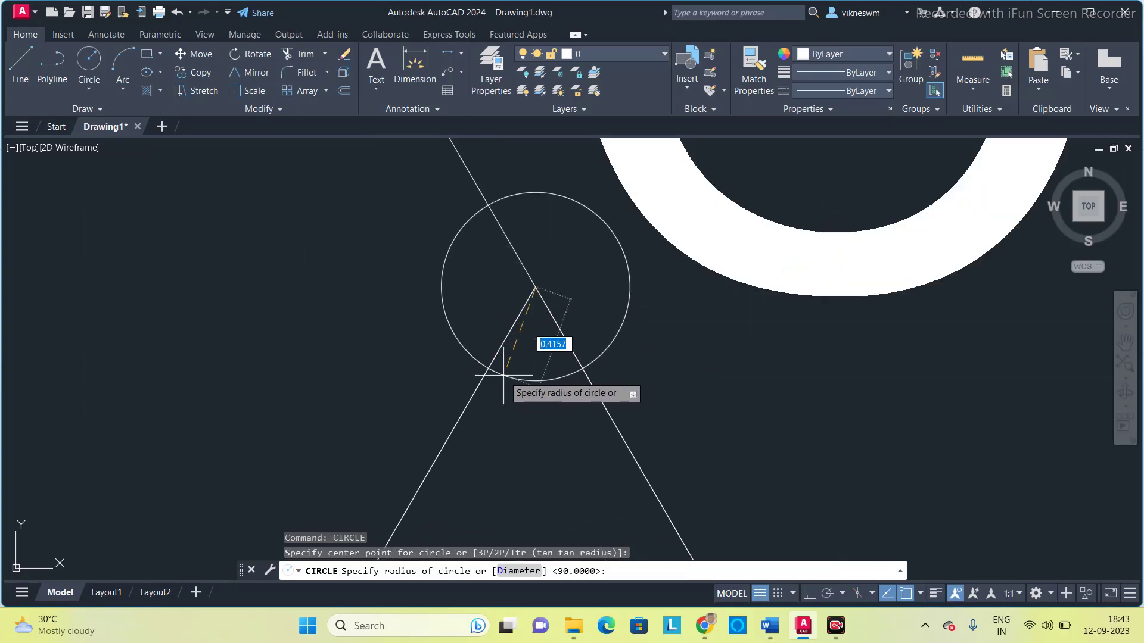
pyautogui.scroll(-10, 504, 376)
pyautogui.moveTo(573, 398); pyautogui.dragTo(660, 268, button='middle')
pyautogui.scroll(-2, 660, 268)
pyautogui.write('60')
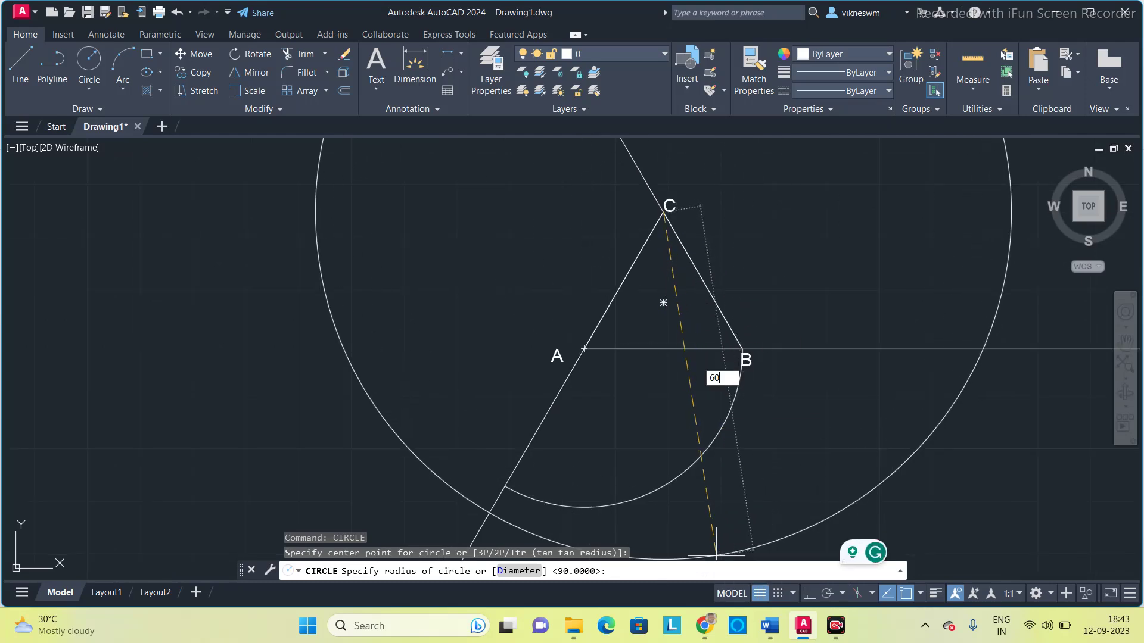
pyautogui.press('Return')
# - Trim the circle around C, keeping only the arc between the ray extending side CA and the ray extending side BC
pyautogui.moveTo(621, 378); pyautogui.dragTo(560, 492, button='middle')
pyautogui.scroll(-2, 560, 471)
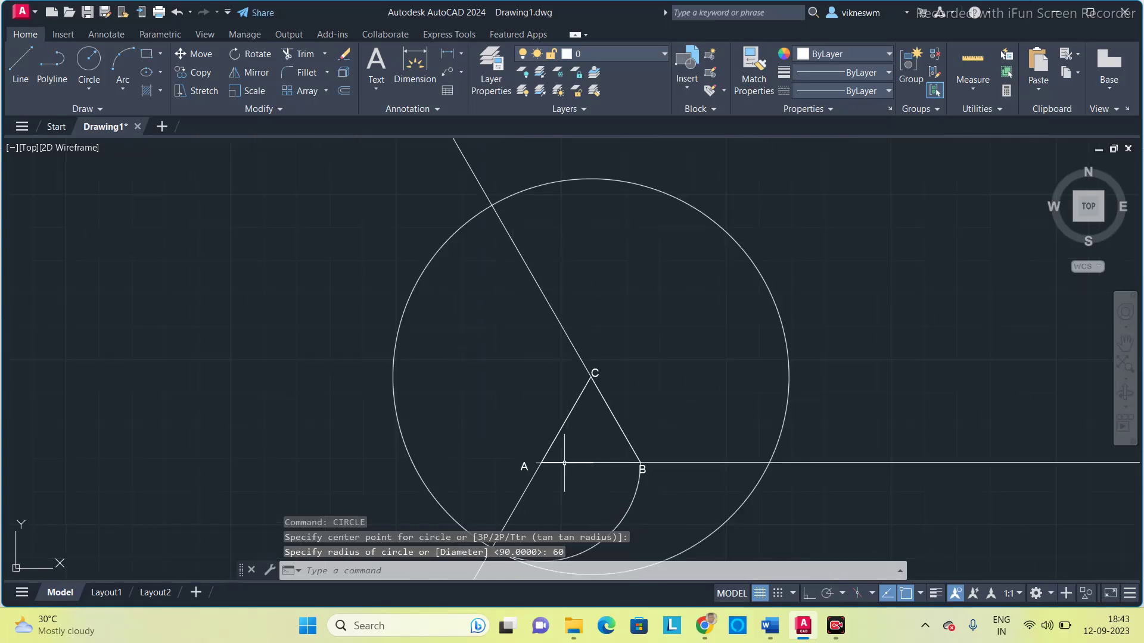
pyautogui.write('tr')
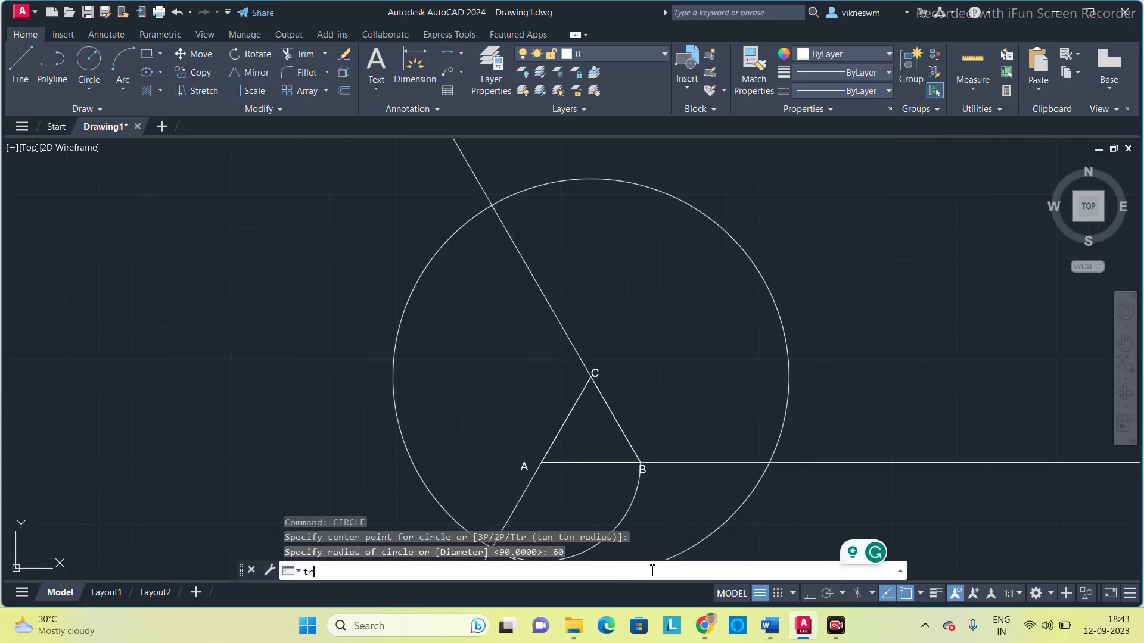
pyautogui.write('im')
pyautogui.press('Return')
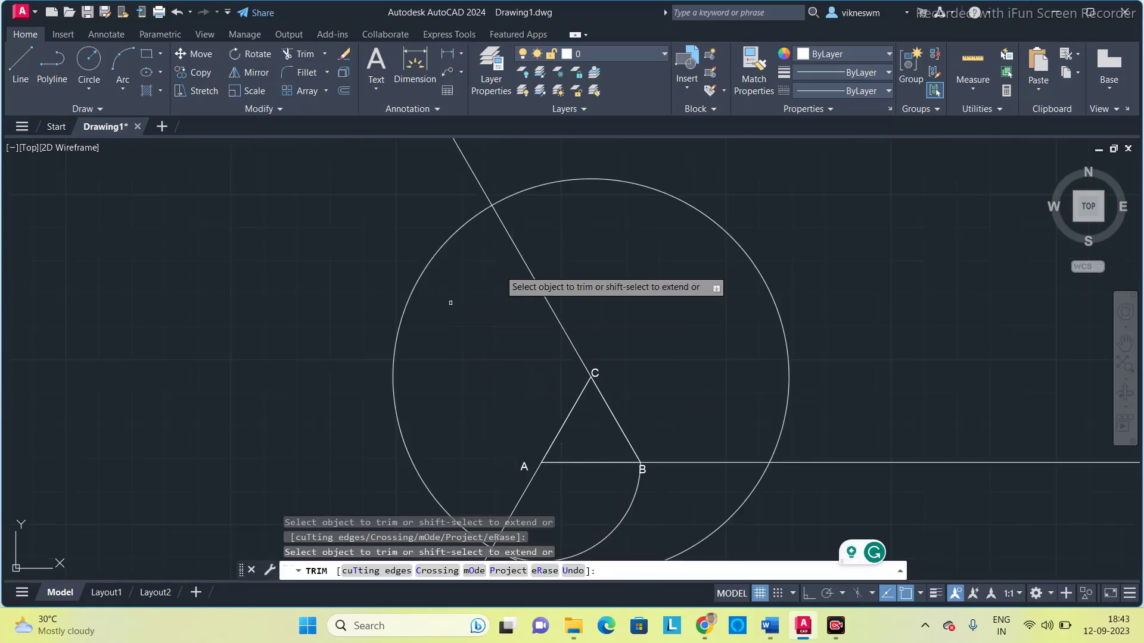
pyautogui.click(576, 188)
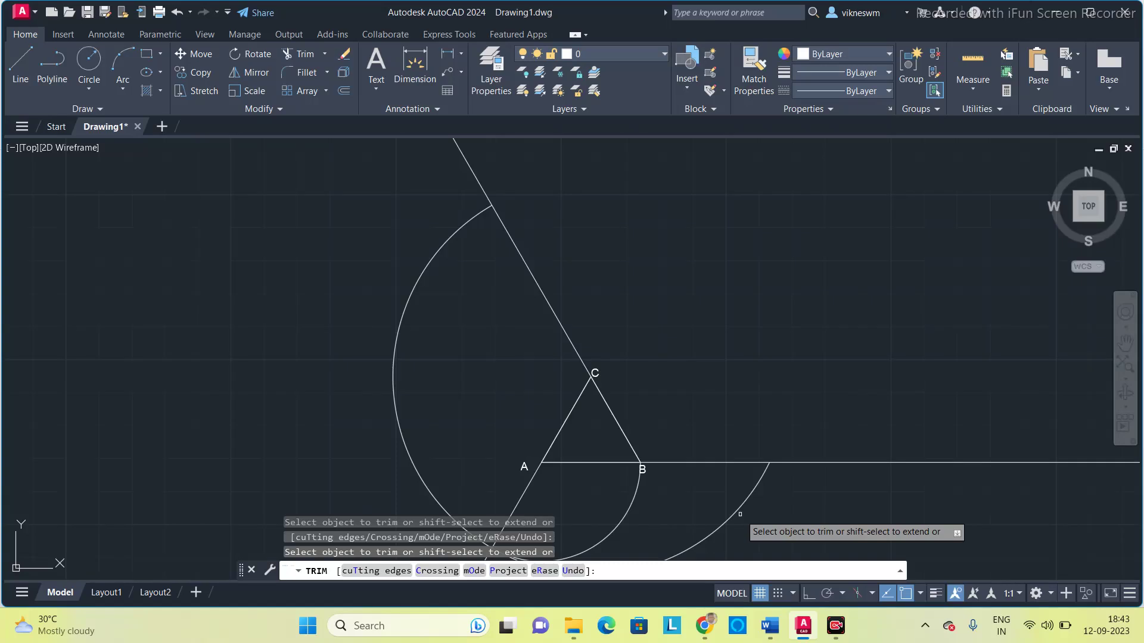
pyautogui.click(739, 514)
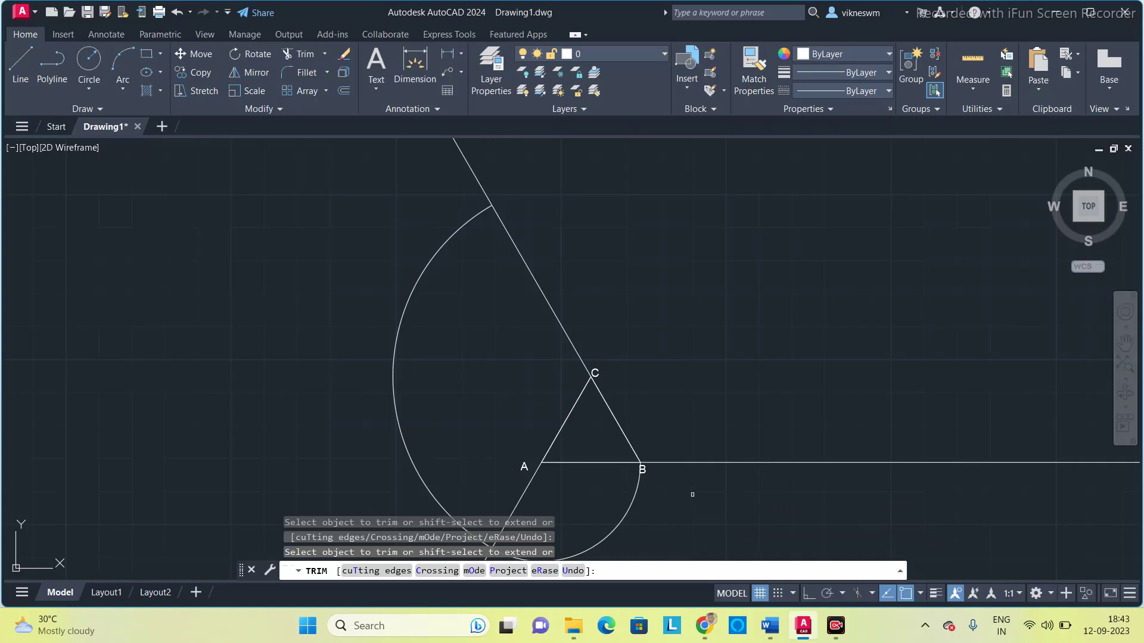
pyautogui.moveTo(692, 492); pyautogui.dragTo(683, 472, button='middle')
pyautogui.press('Escape')
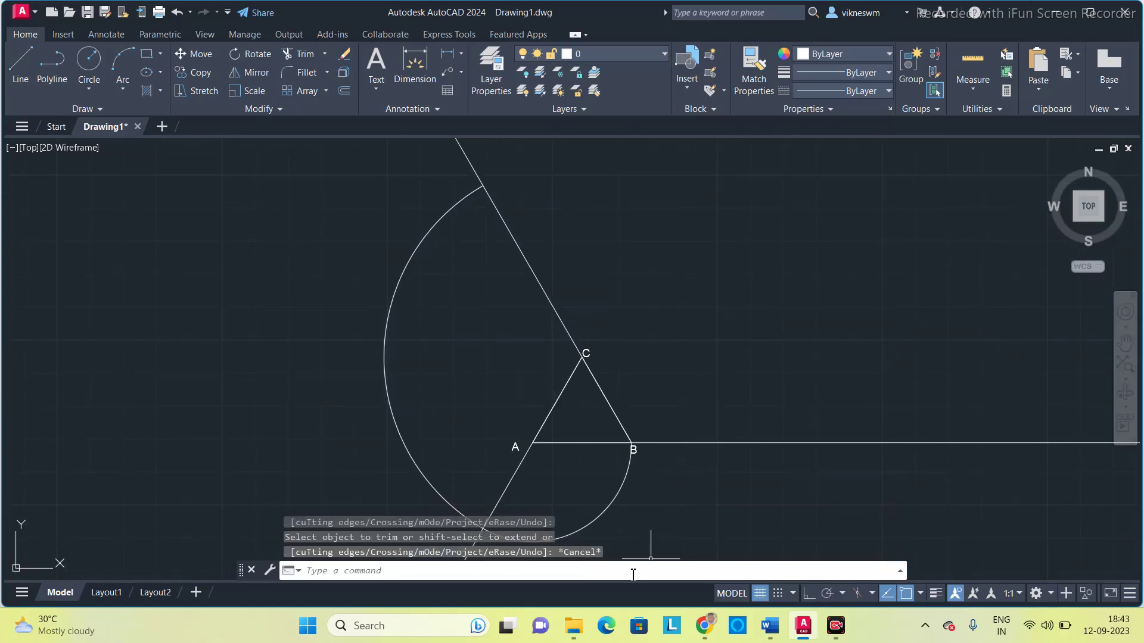
# - Draw a circle with a radius of 90 mm centered exactly on vertex B of the triangle
pyautogui.write('circle')
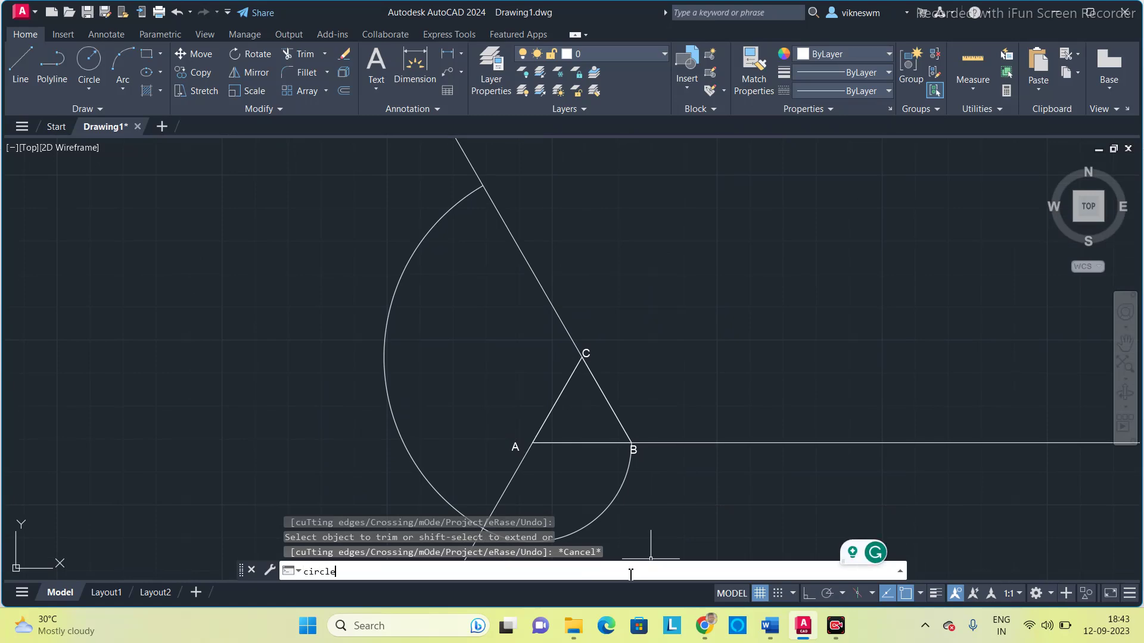
pyautogui.press('Return')
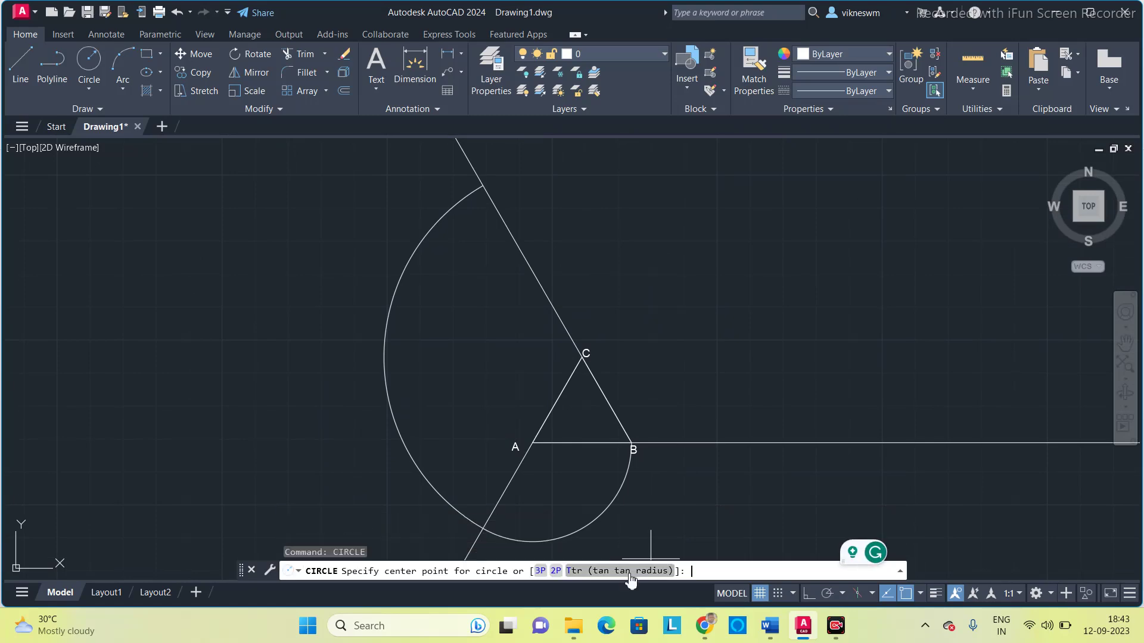
pyautogui.click(632, 443)
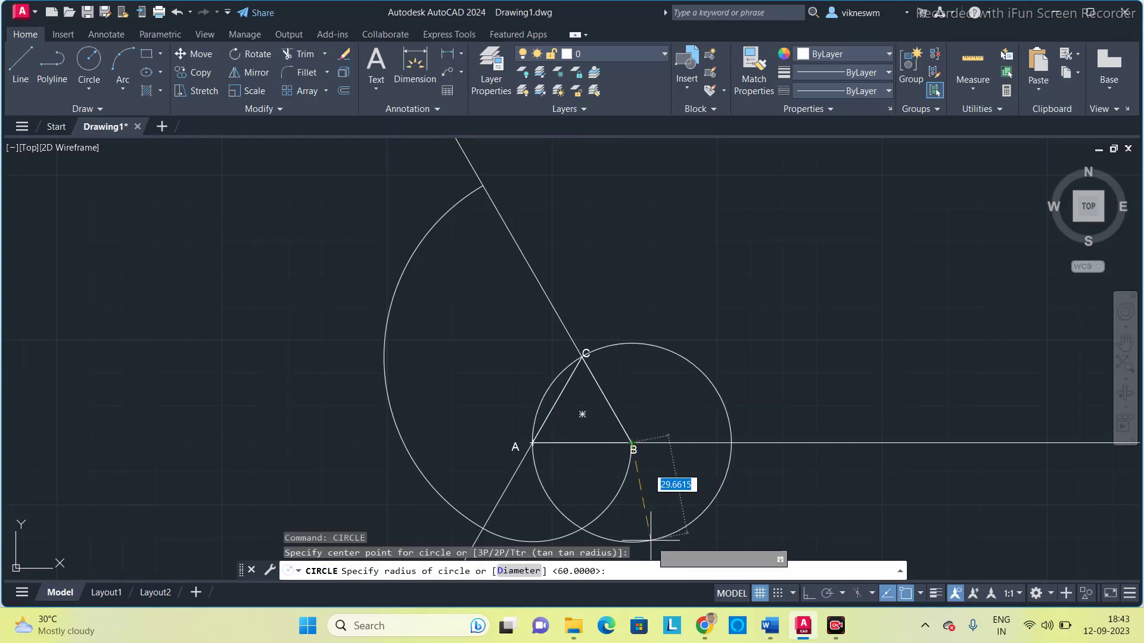
pyautogui.write('90')
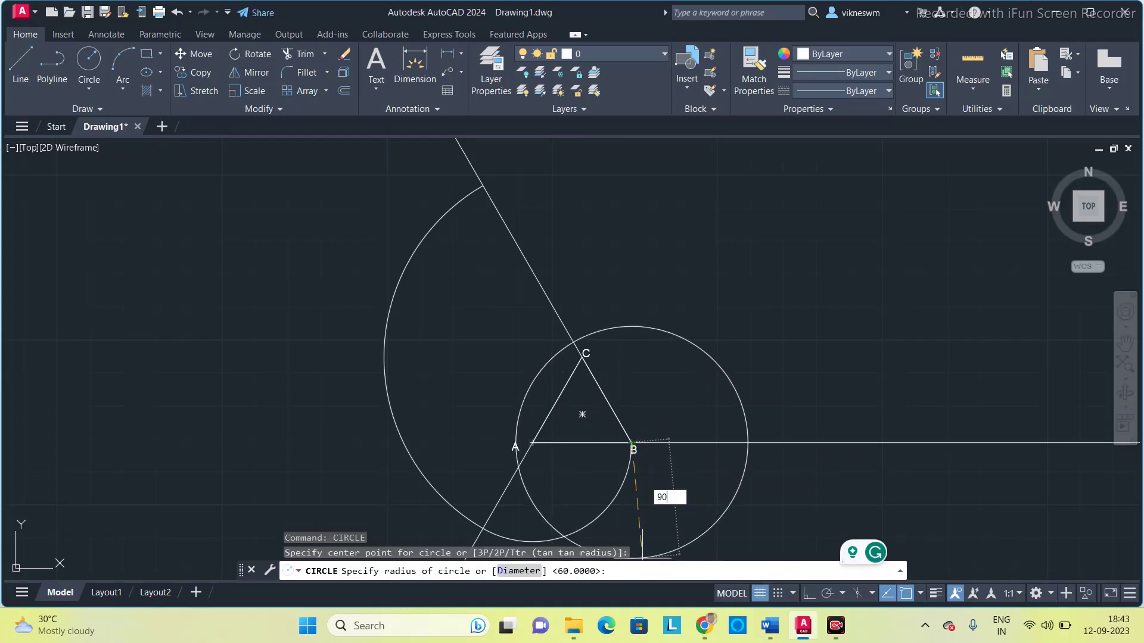
pyautogui.press('Return')
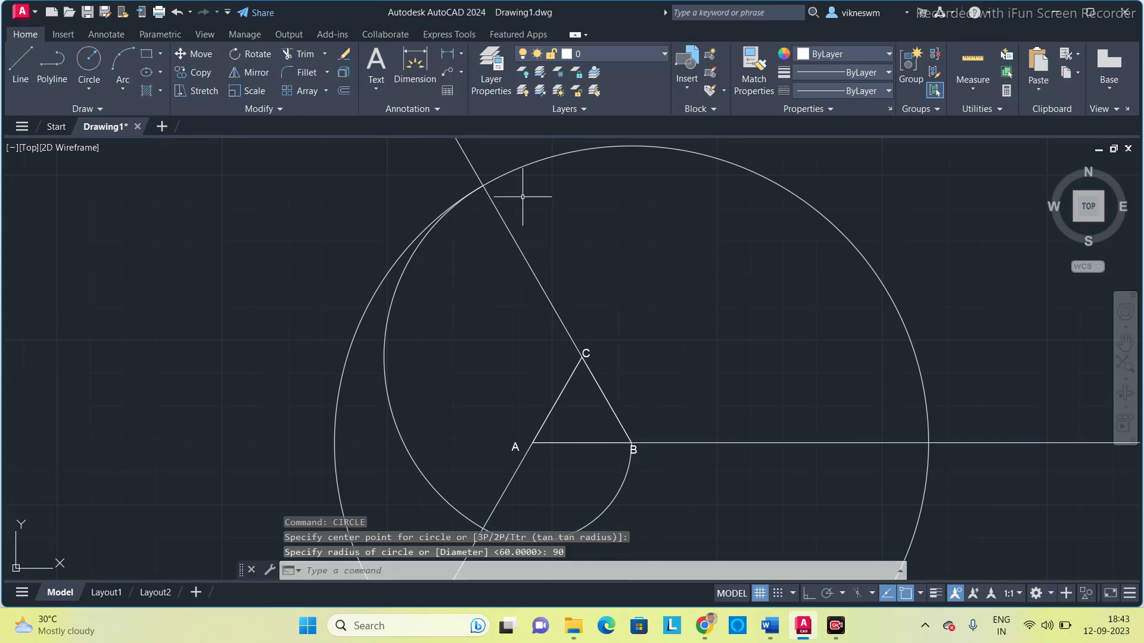
# - Trim the circle around B, keeping only the upper arc between the ray extending side BC and the ray extending side AB
pyautogui.scroll(-2, 524, 204)
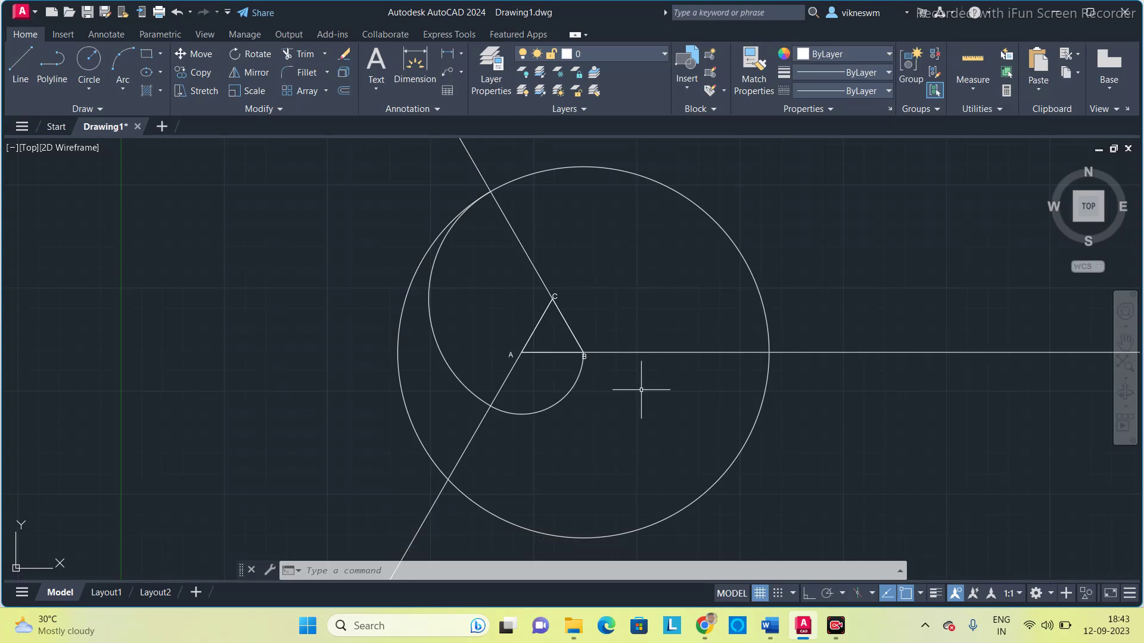
pyautogui.click(628, 571)
pyautogui.write('tri')
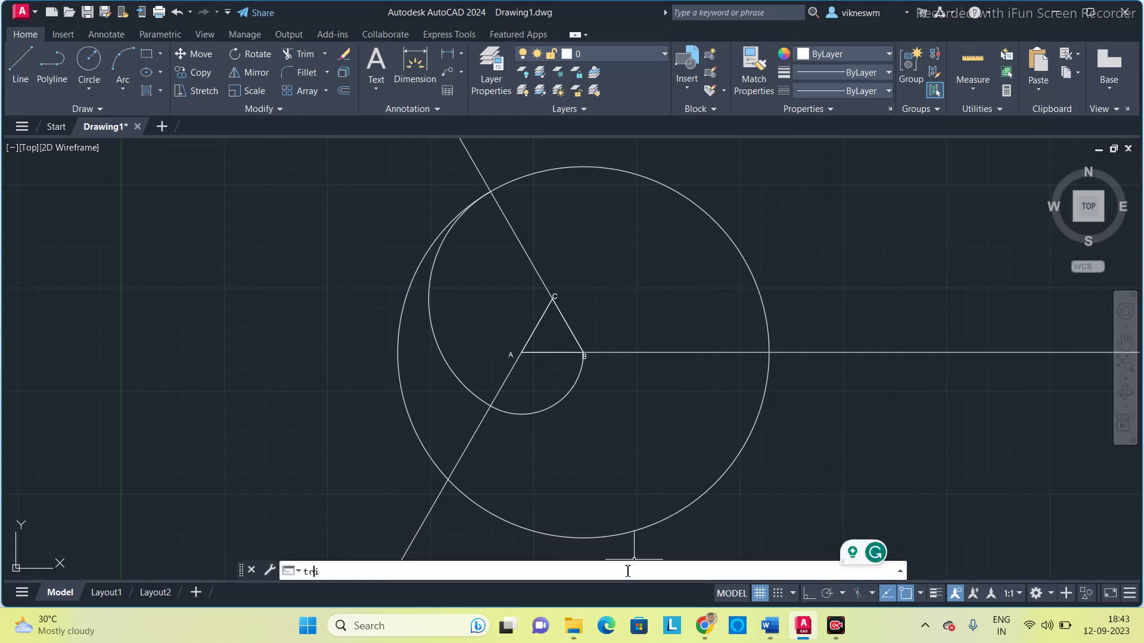
pyautogui.press('Return')
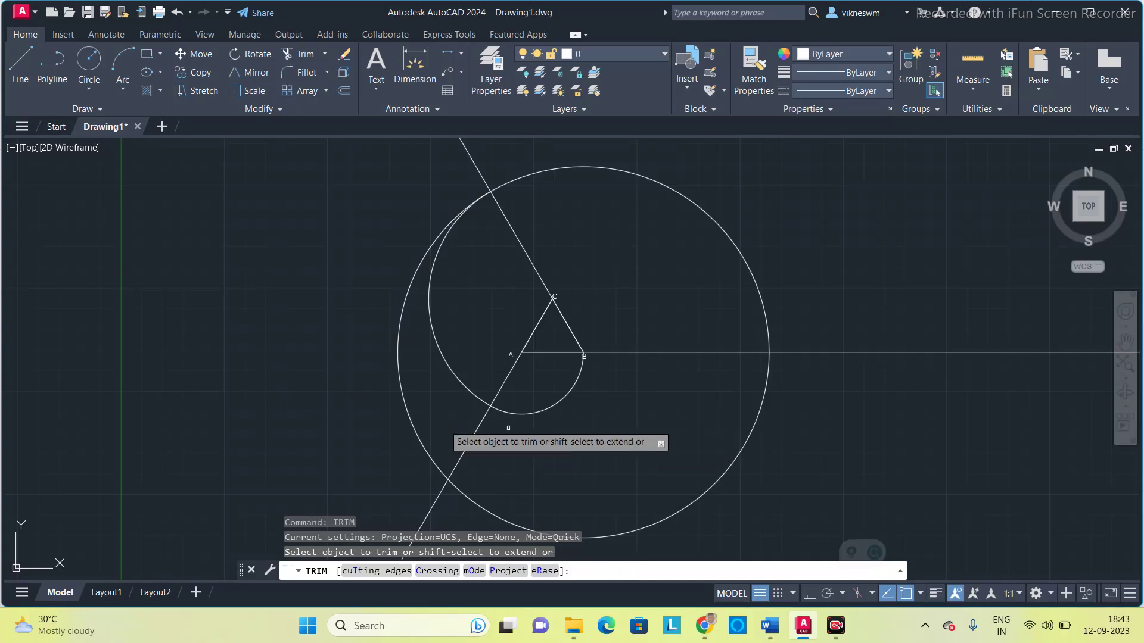
pyautogui.click(403, 395)
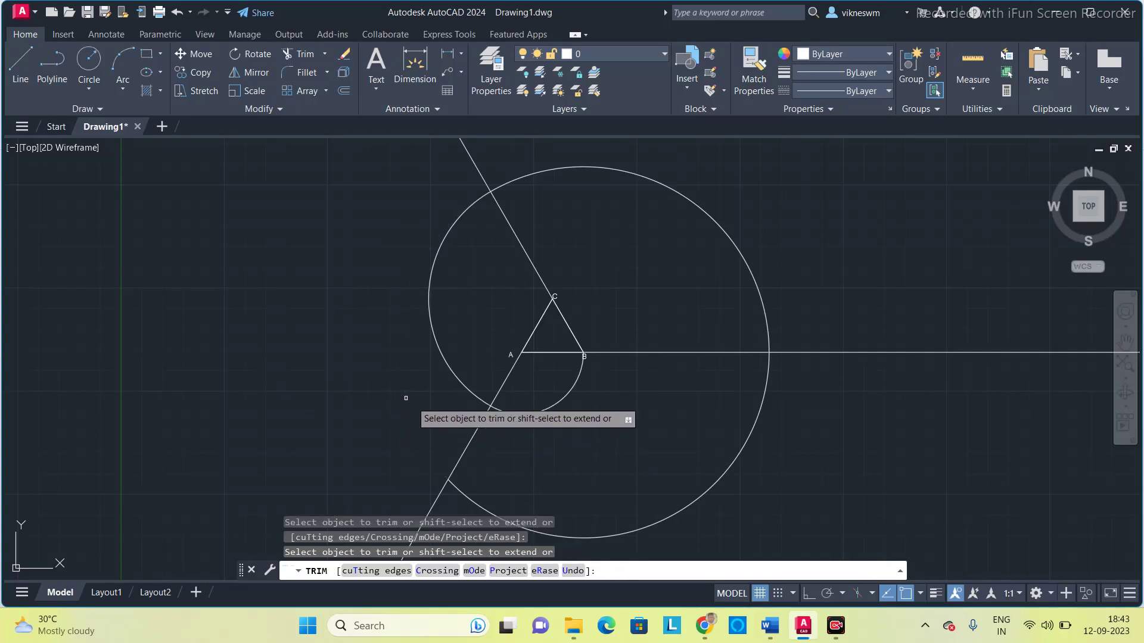
pyautogui.click(701, 491)
pyautogui.scroll(-3, 673, 392)
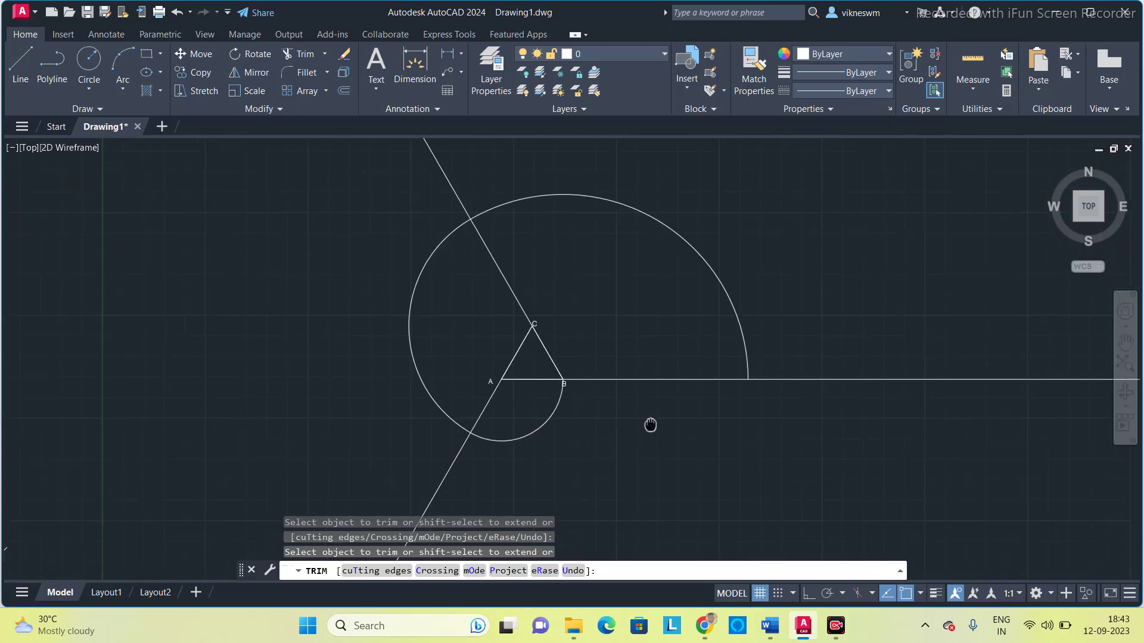
pyautogui.scroll(3, 646, 432)
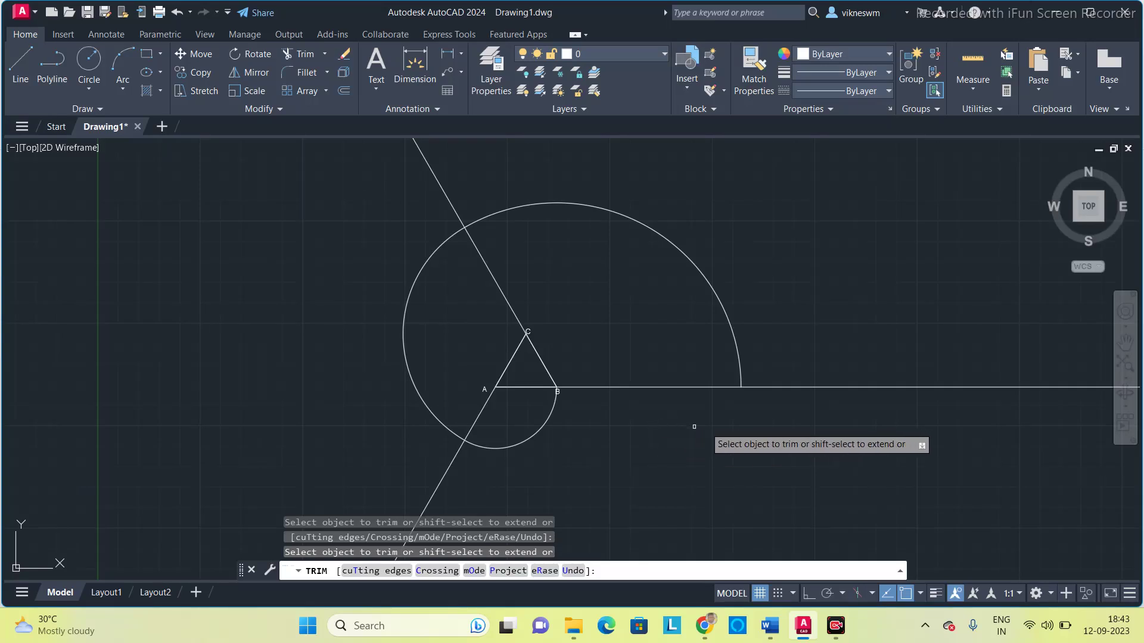
# - Trim the ends of the three rays that stick out beyond the involute curve, and finish trimming
pyautogui.click(797, 386)
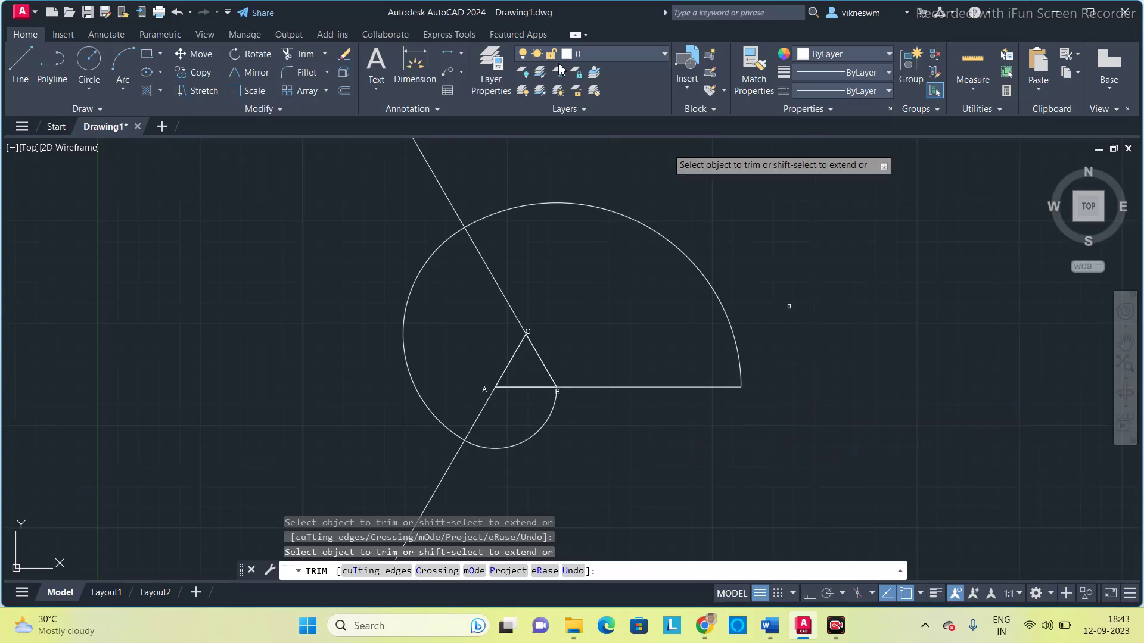
pyautogui.click(430, 167)
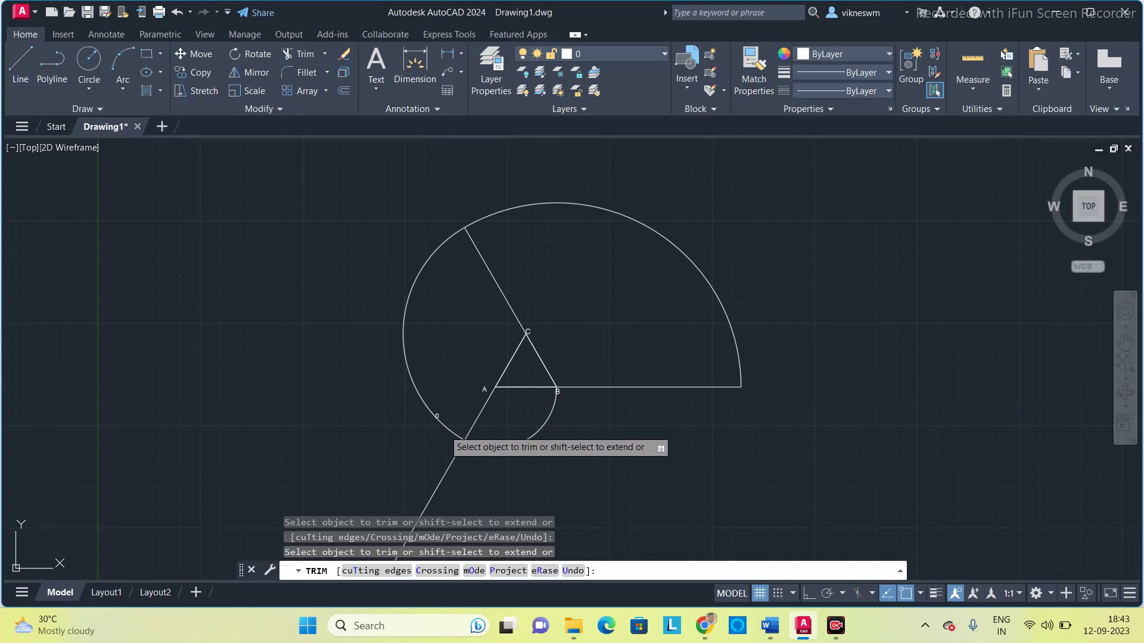
pyautogui.click(454, 455)
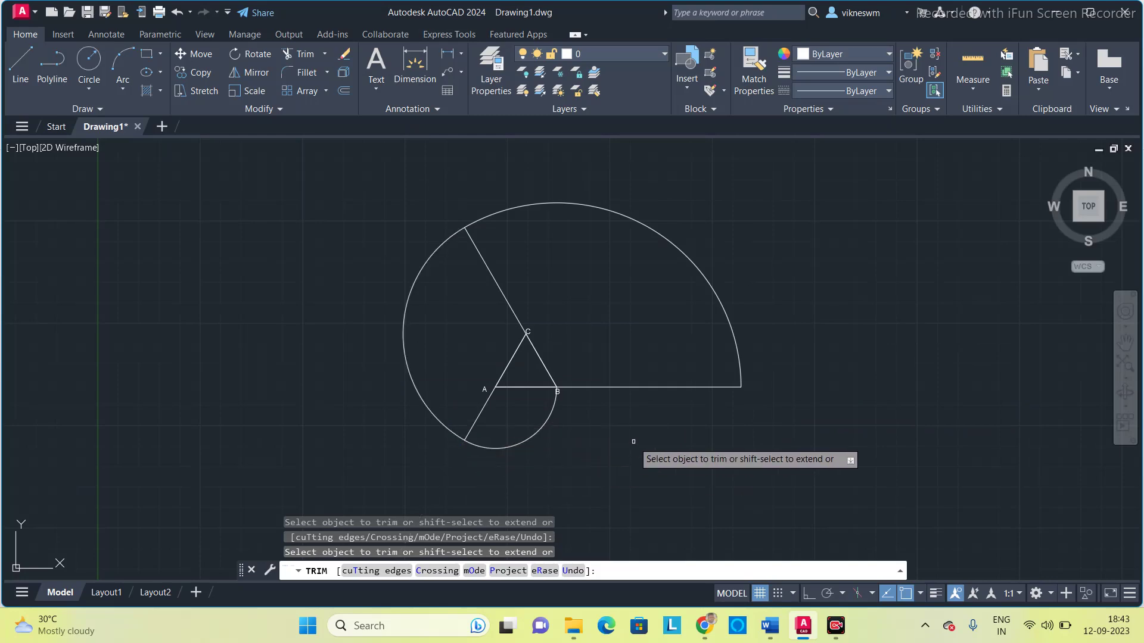
pyautogui.scroll(2, 595, 381)
pyautogui.scroll(-2, 595, 382)
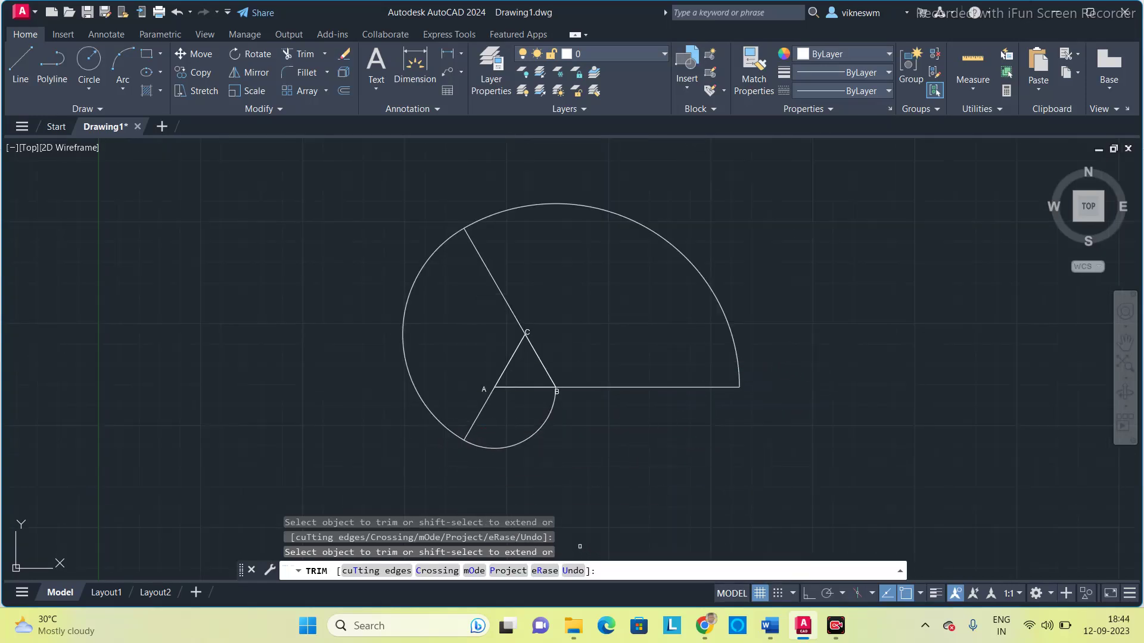
pyautogui.press('Escape')
# - Copy the A label to the curve end of the ray extending side CA and change its text to P1
pyautogui.scroll(4, 483, 385)
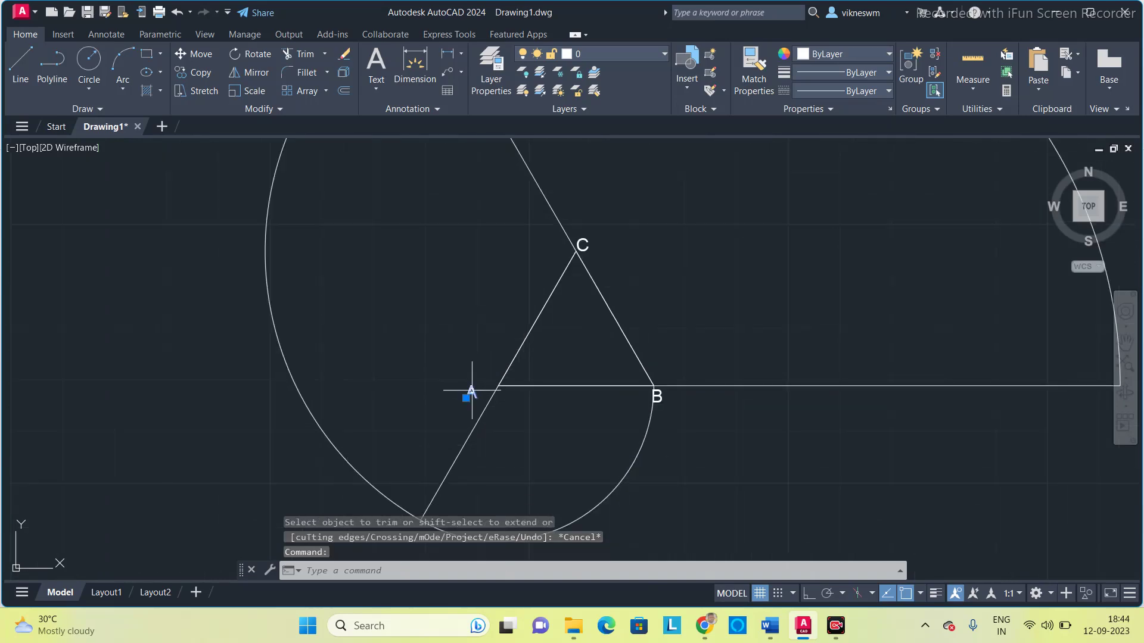
pyautogui.hotkey('ctrl', 'c')
pyautogui.hotkey('ctrl', 'v')
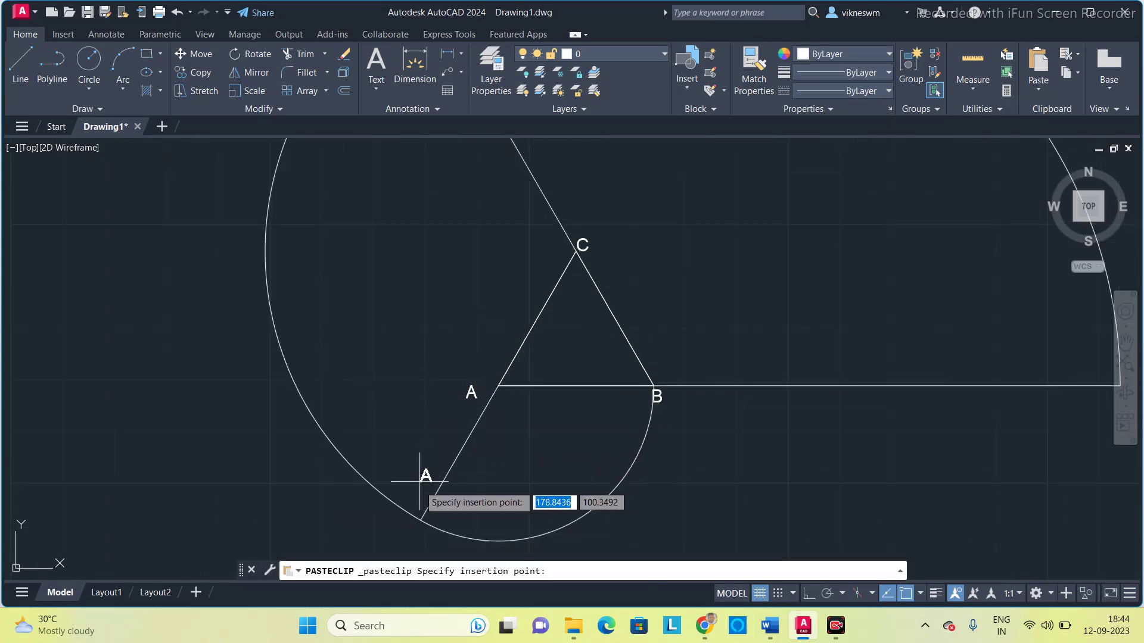
pyautogui.click(411, 530)
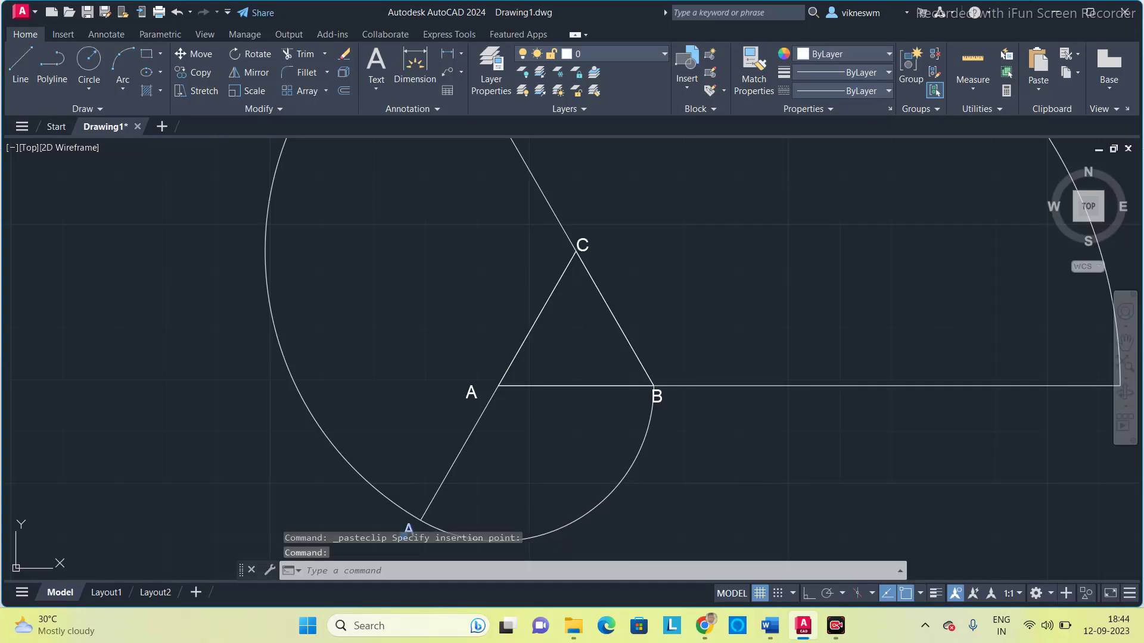
pyautogui.doubleClick(411, 532)
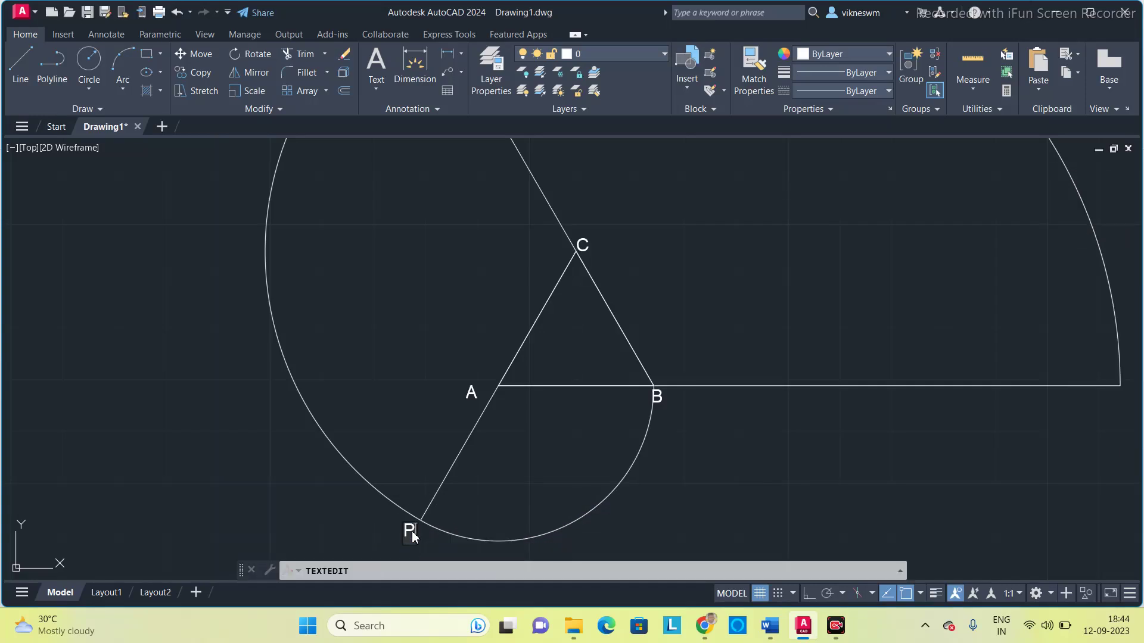
pyautogui.click(345, 498)
pyautogui.scroll(-4, 350, 495)
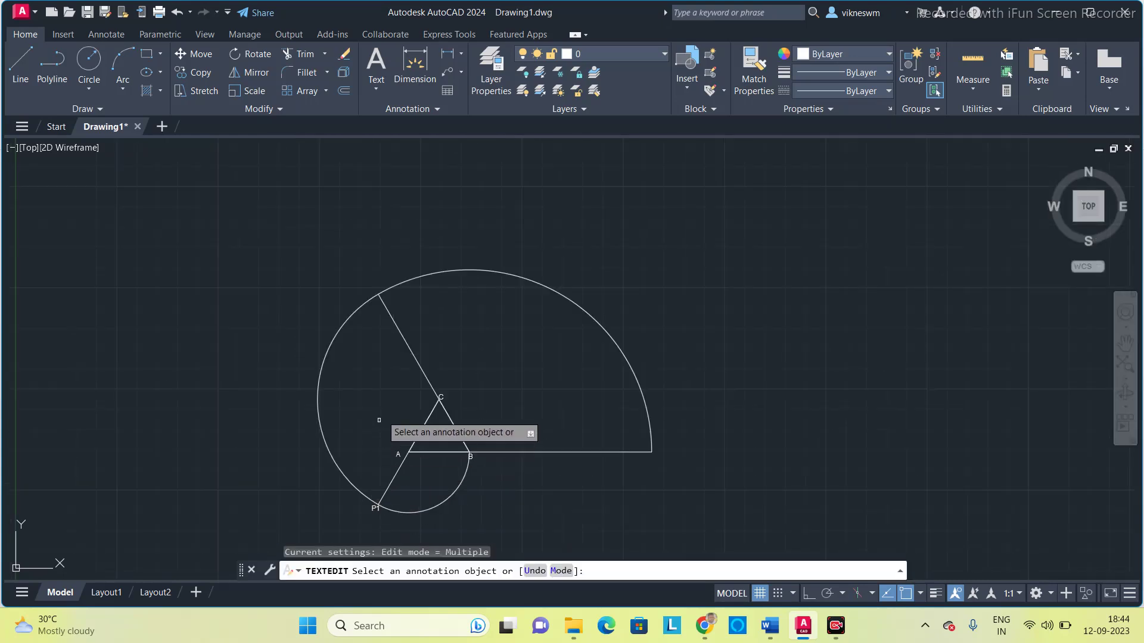
pyautogui.press('Escape')
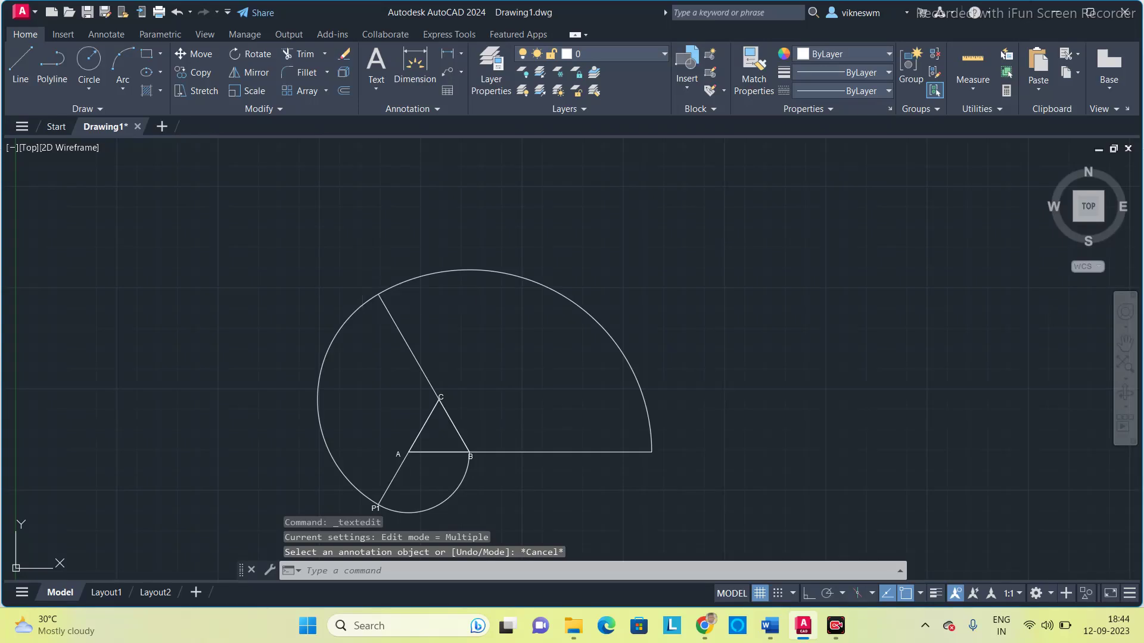
# - Paste another copy of the label above the curve end of the ray extending side BC and change its text to P2
pyautogui.hotkey('ctrl', 'v')
pyautogui.scroll(4, 369, 277)
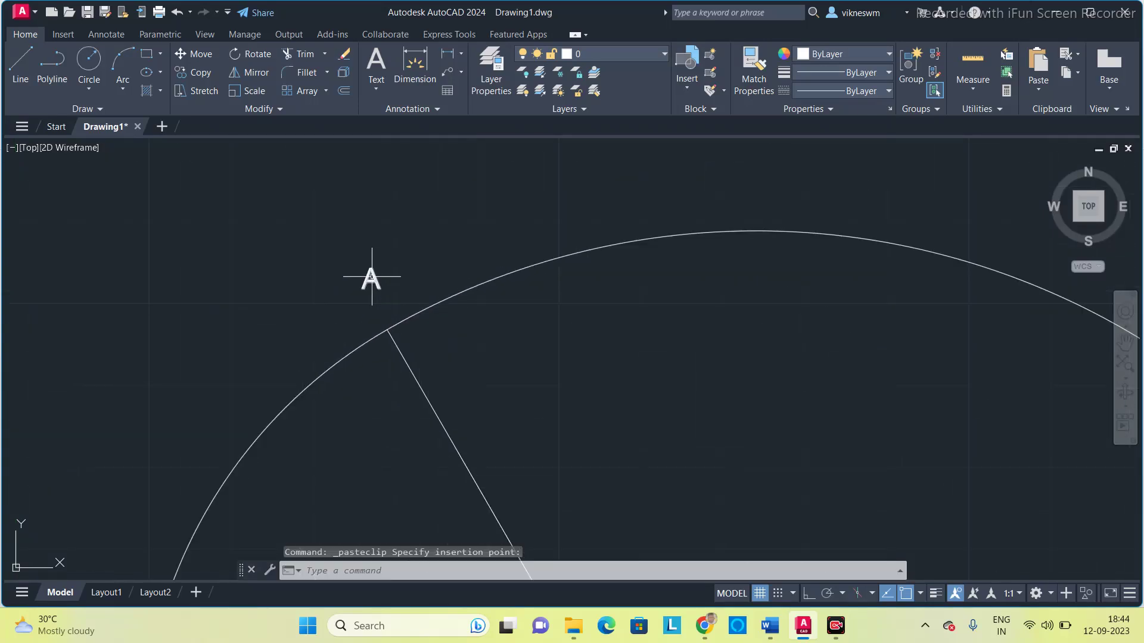
pyautogui.click(372, 276)
pyautogui.doubleClick(370, 279)
pyautogui.write('R')
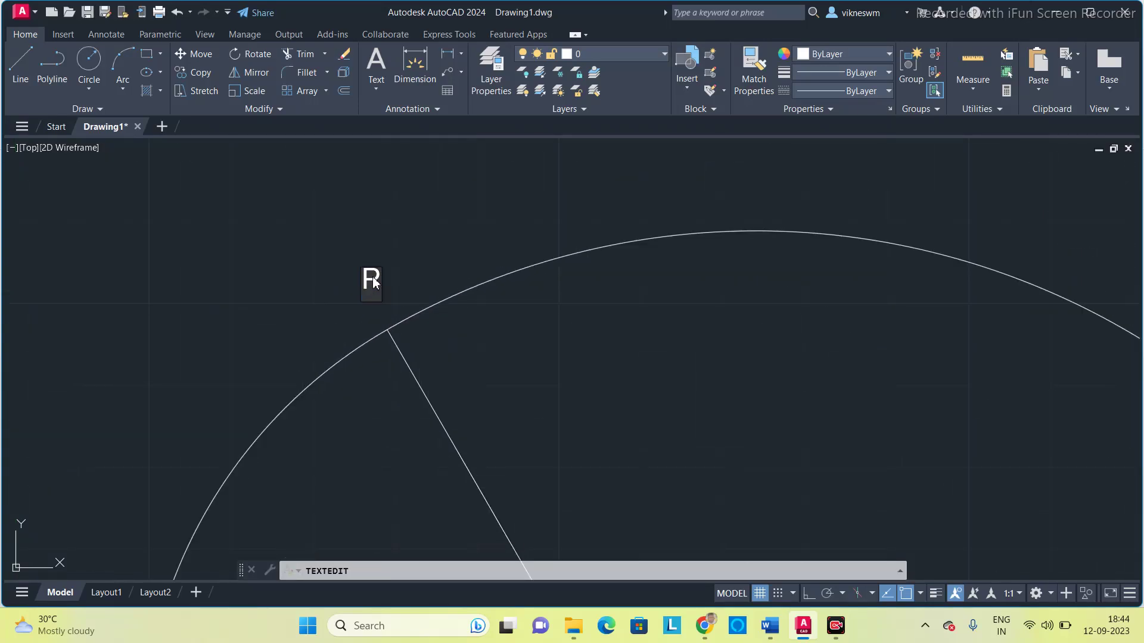
pyautogui.press('Return')
pyautogui.scroll(-5, 495, 315)
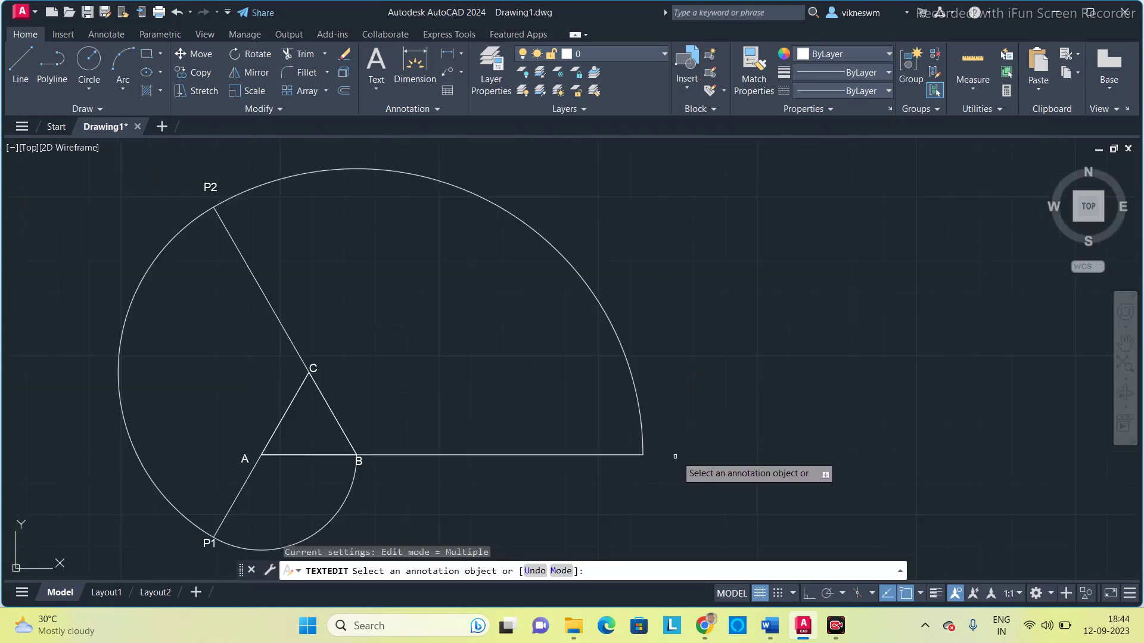
pyautogui.press('Escape')
# - Paste another copy of the label beside the end of the ray extending side AB and change its text to P3
pyautogui.hotkey('ctrl', 'v')
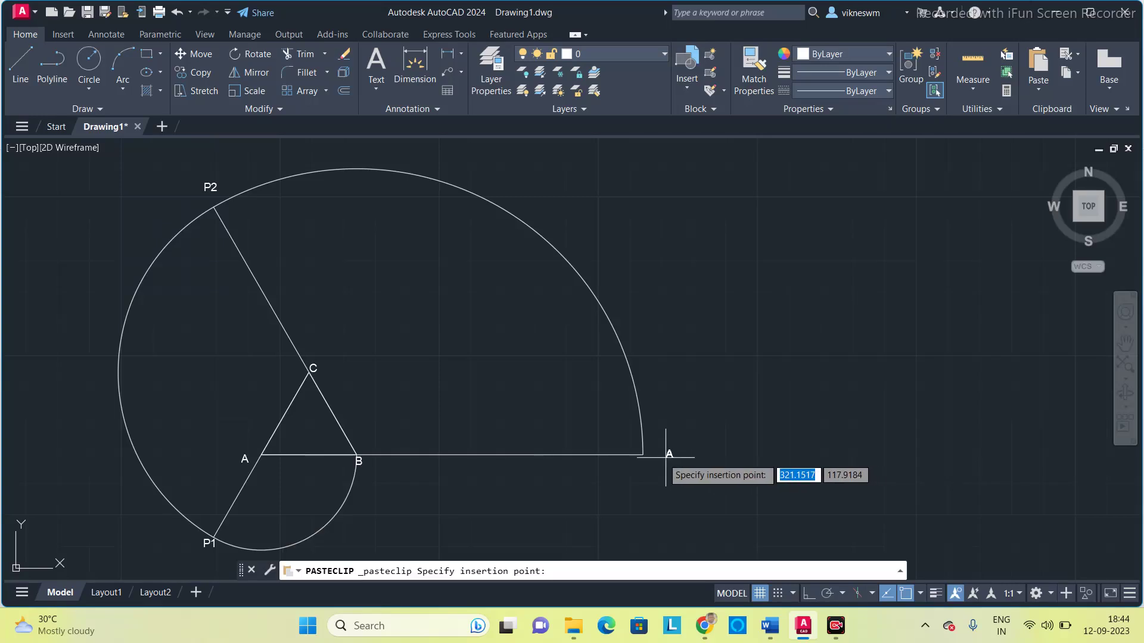
pyautogui.click(658, 455)
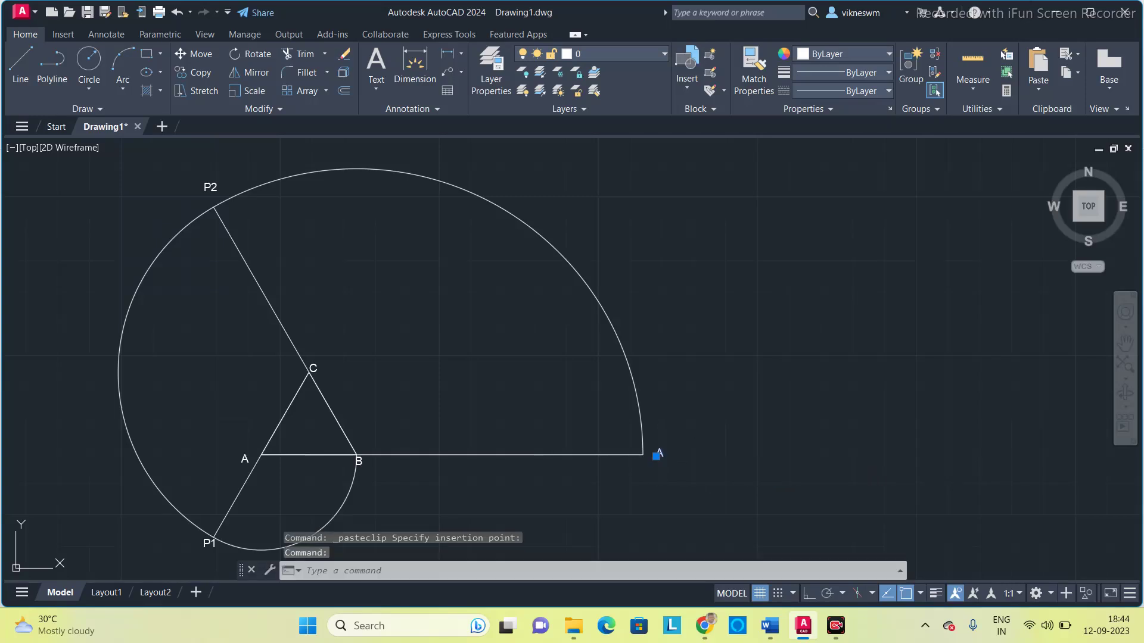
pyautogui.doubleClick(659, 454)
pyautogui.write('3')
pyautogui.press('Return')
pyautogui.moveTo(456, 354); pyautogui.dragTo(608, 333, button='middle')
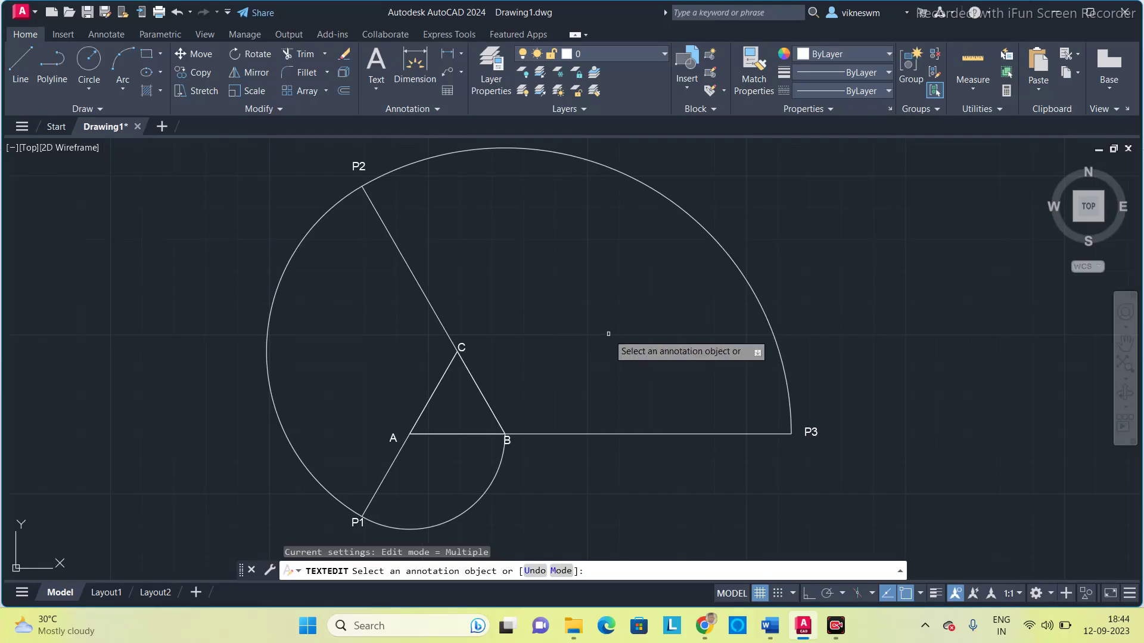
pyautogui.press('Escape')
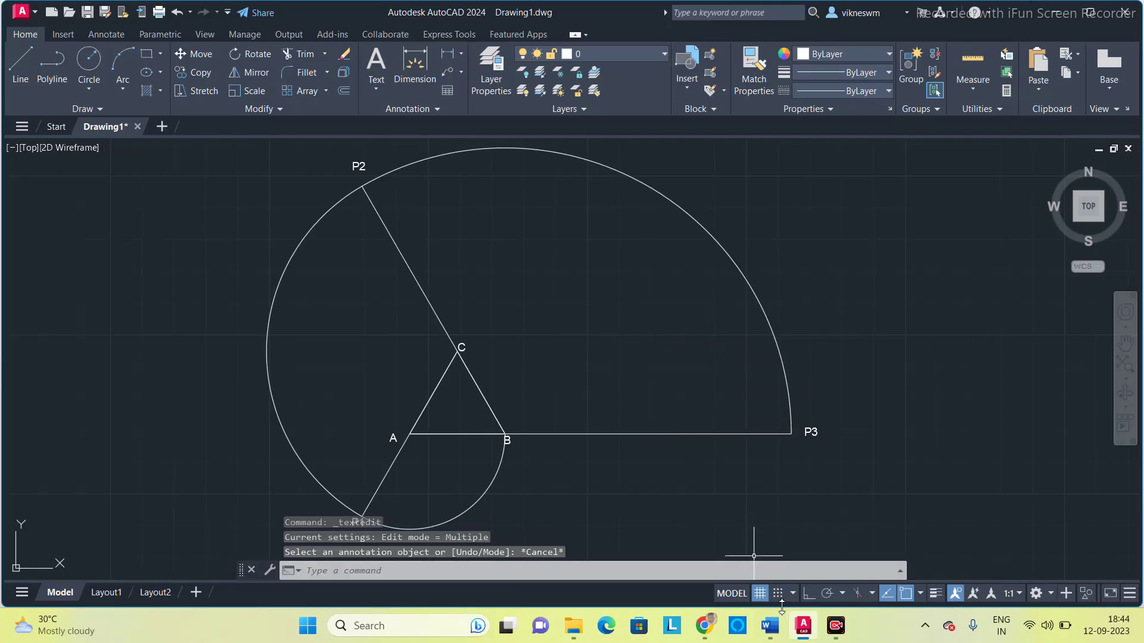
# - Check the triangle involute problem in Word, and draw a circle of radius 100 mm in AutoCAD centered on the point inside the triangle
pyautogui.click(770, 627)
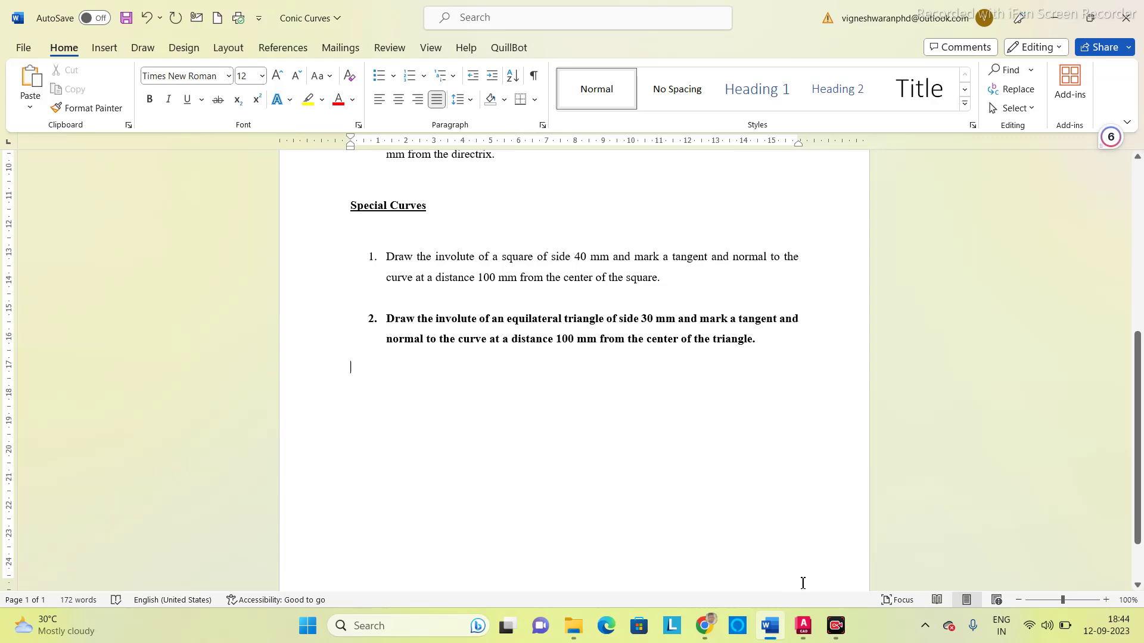
pyautogui.moveTo(826, 626)
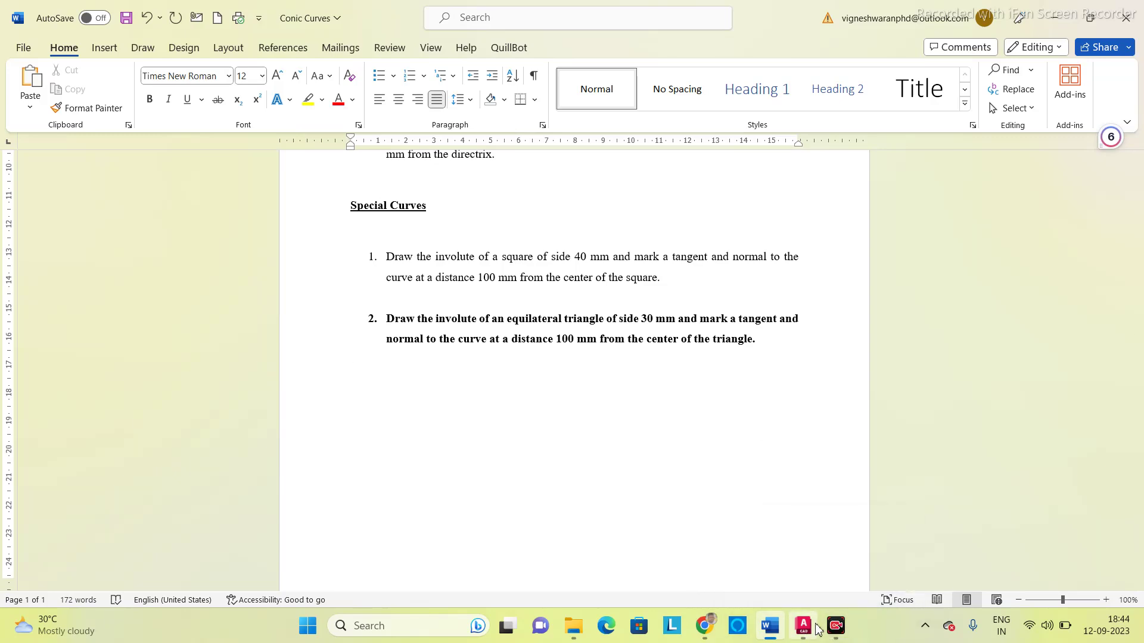
pyautogui.click(803, 626)
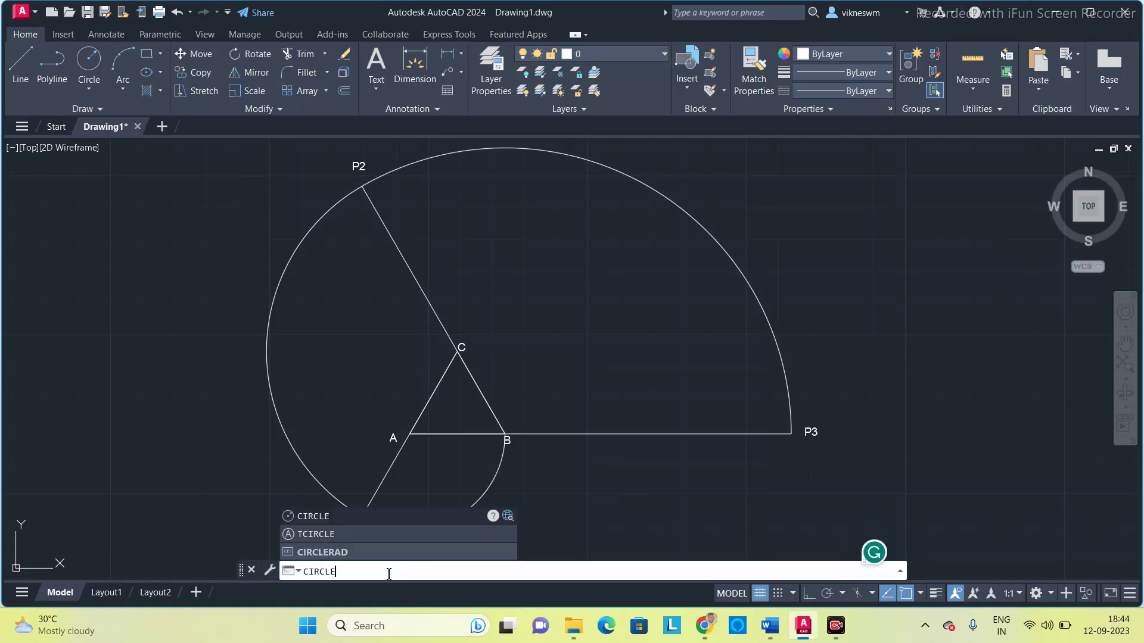
pyautogui.press('Return')
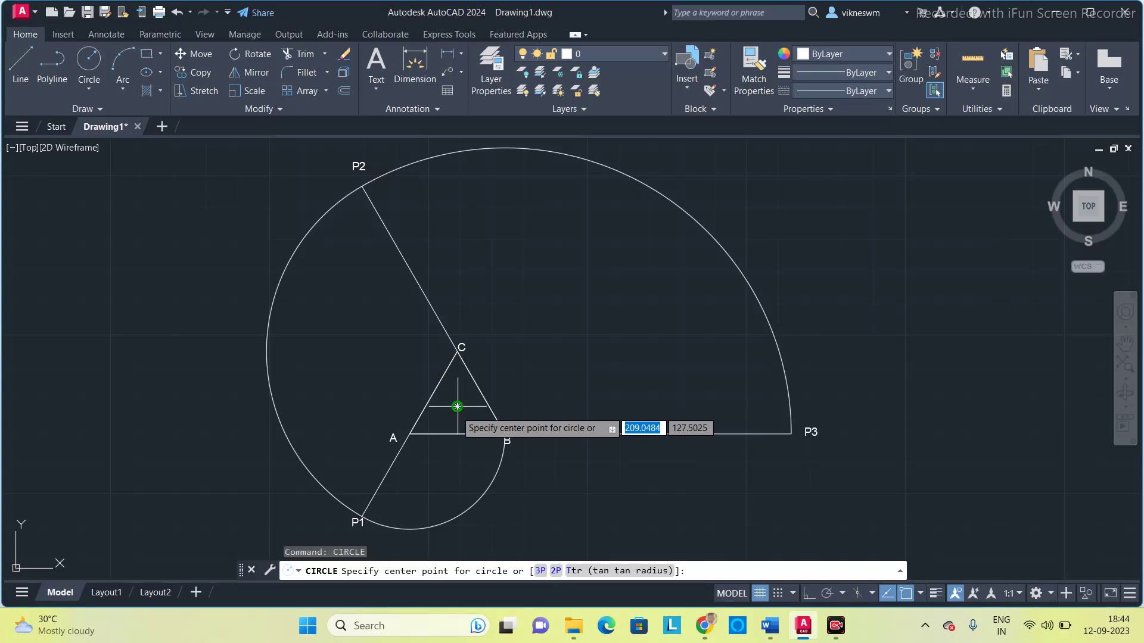
pyautogui.click(456, 406)
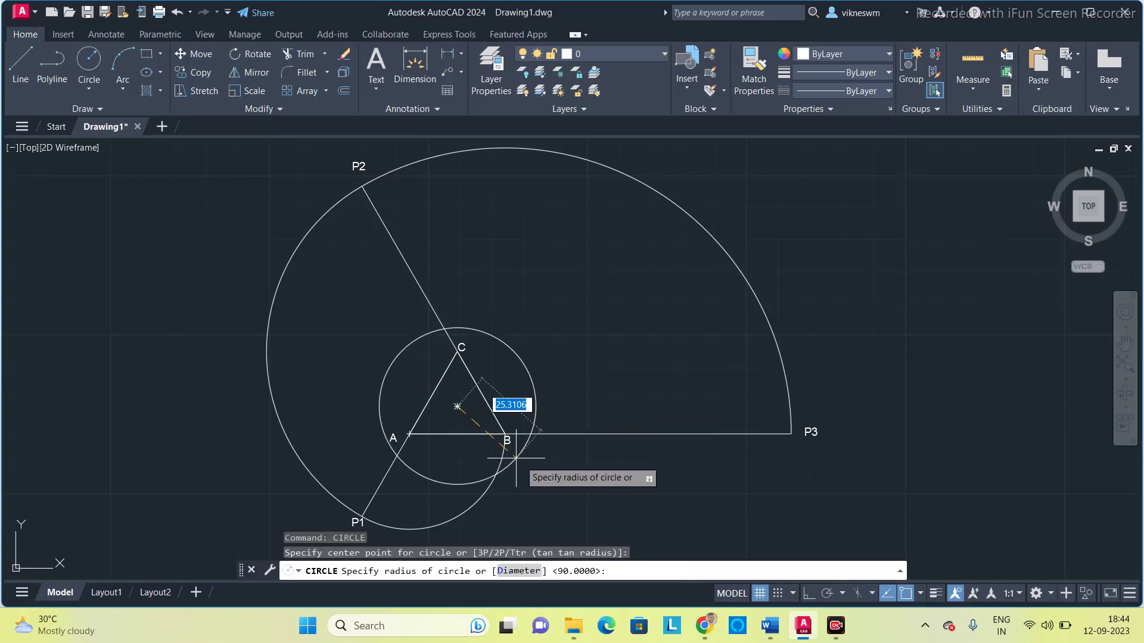
pyautogui.write('100')
pyautogui.press('Return')
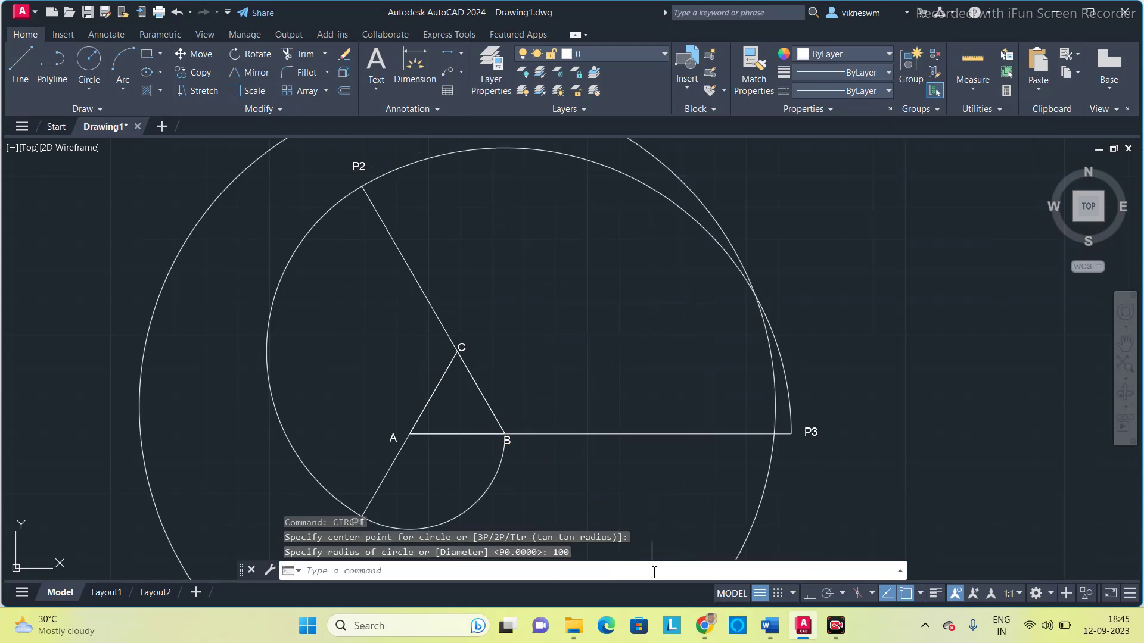
pyautogui.scroll(-2, 754, 319)
pyautogui.scroll(2, 741, 326)
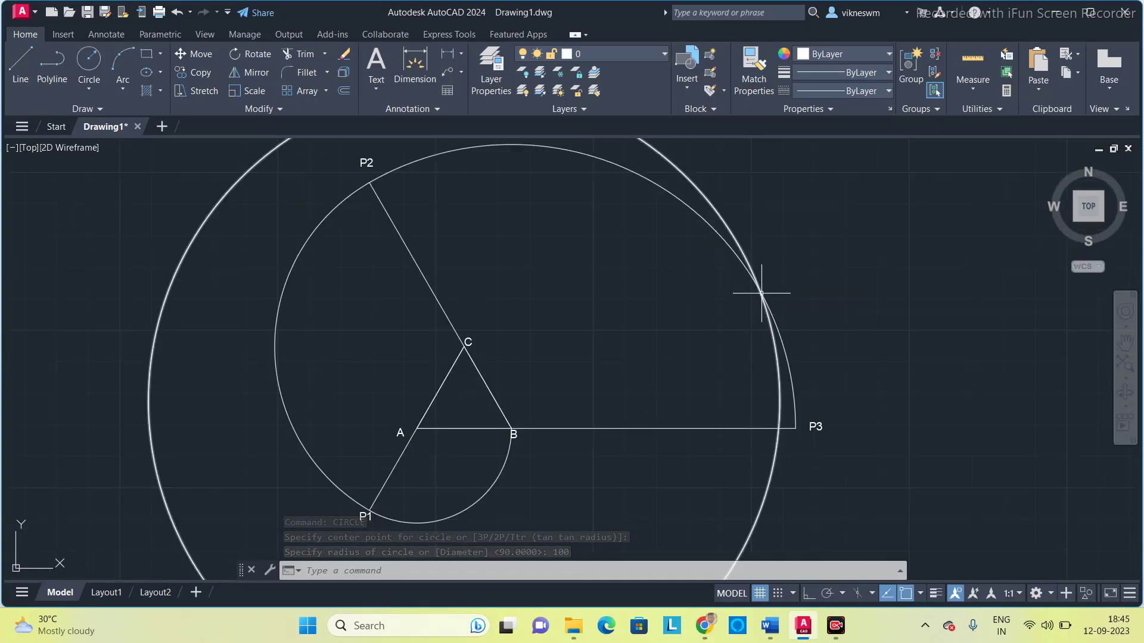
# - Place a point where the 100 mm radius circle crosses the involute between P2 and P3
pyautogui.moveTo(760, 294)
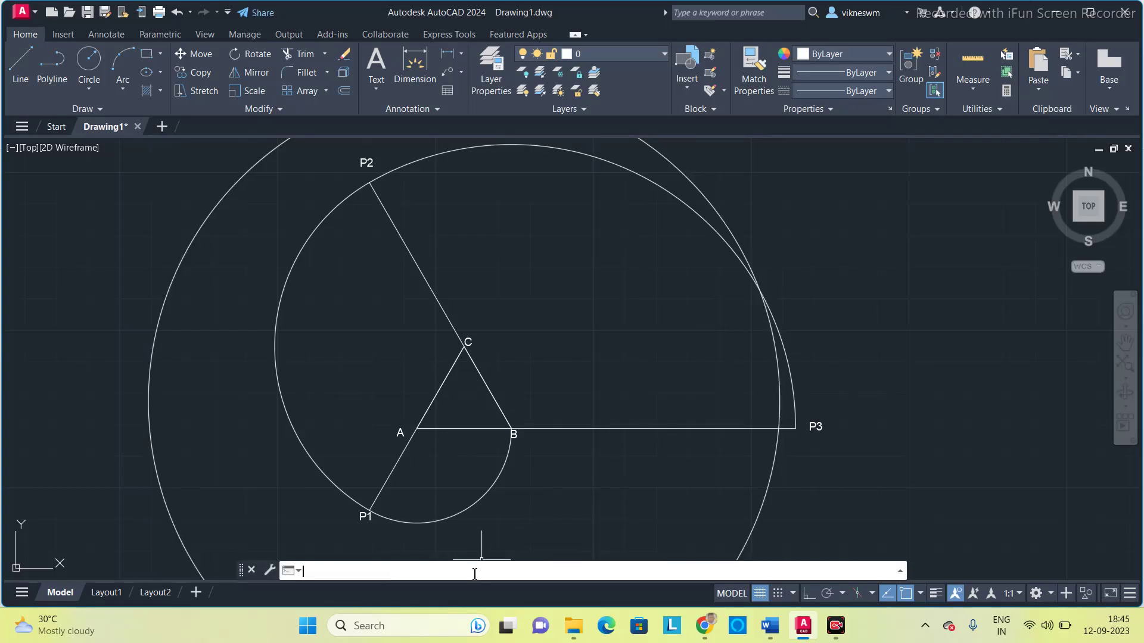
pyautogui.write('po')
pyautogui.press('Return')
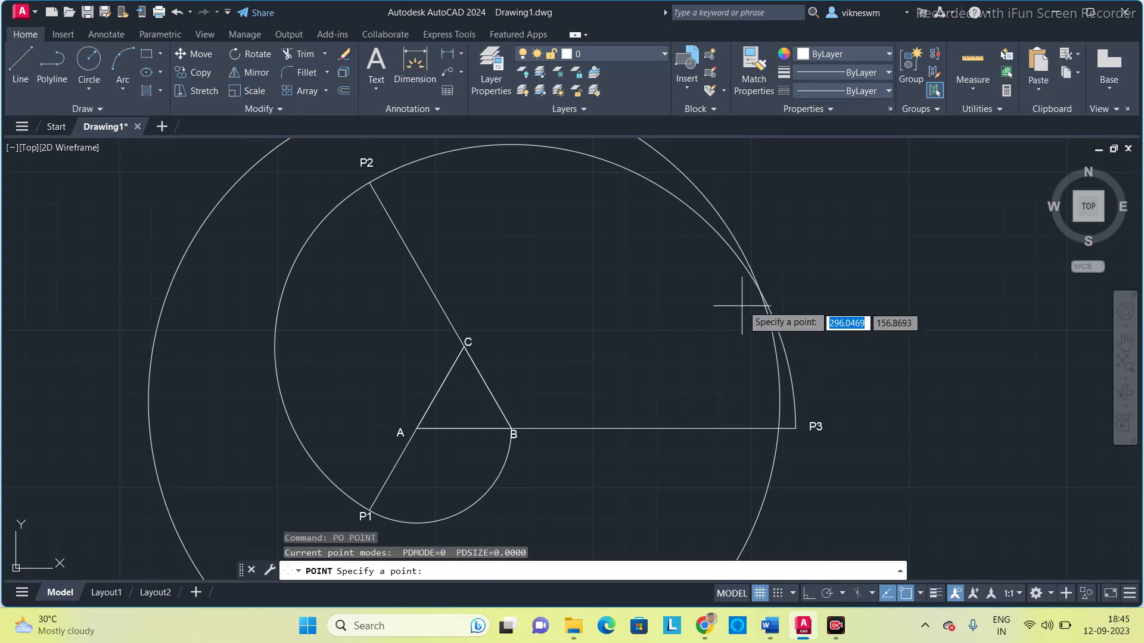
pyautogui.click(760, 297)
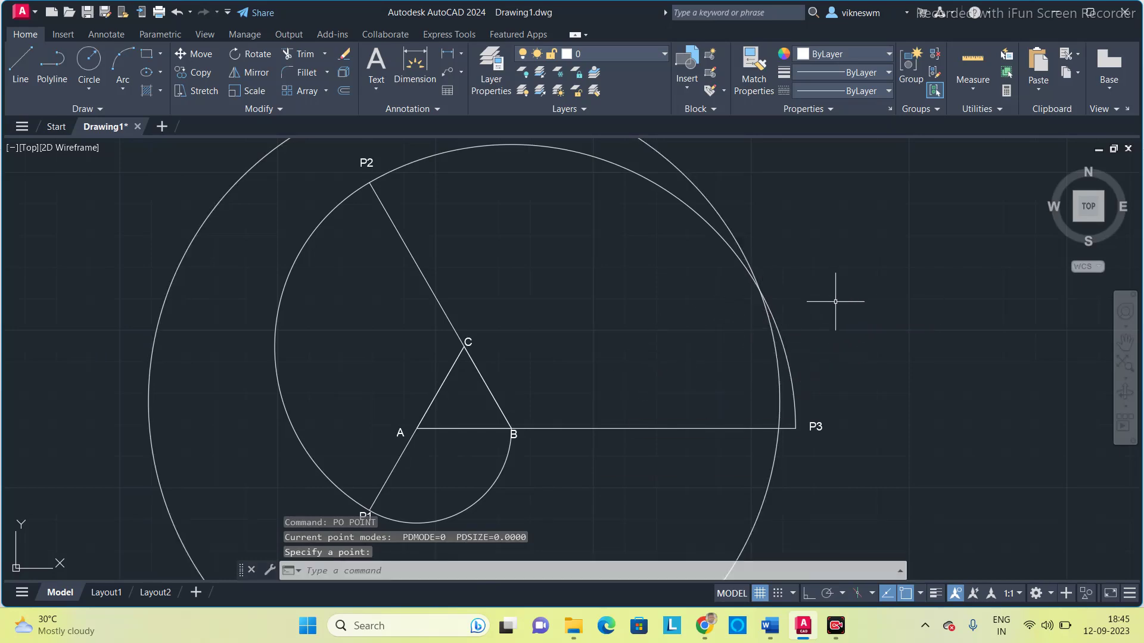
# - Set the point style to a circle with an X through it, at size 4 in absolute units
pyautogui.click(990, 109)
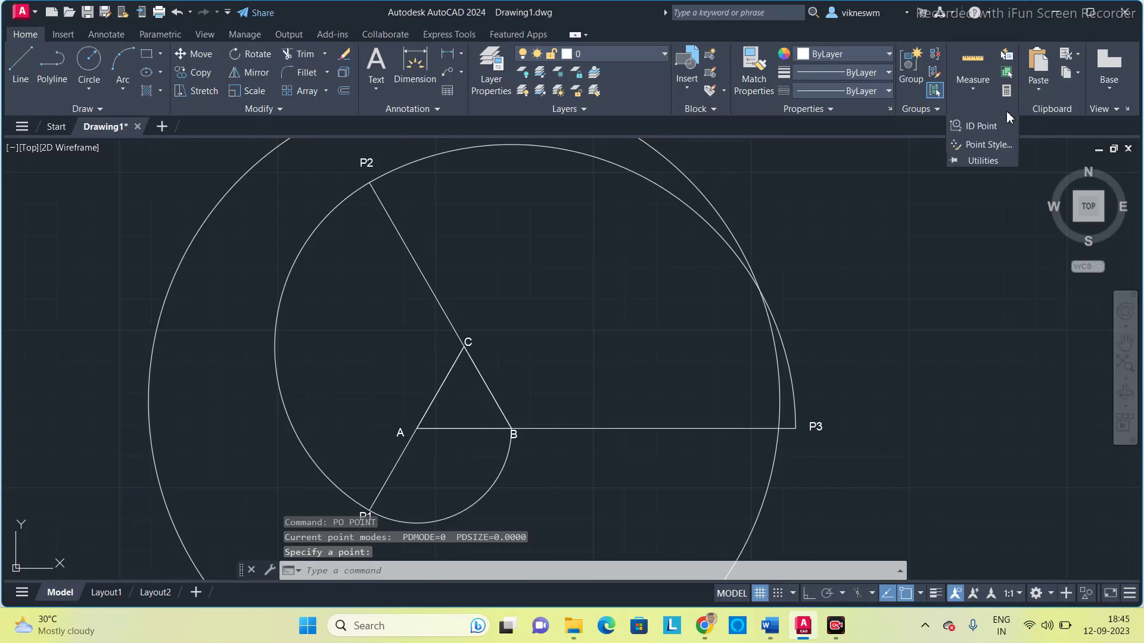
pyautogui.click(998, 148)
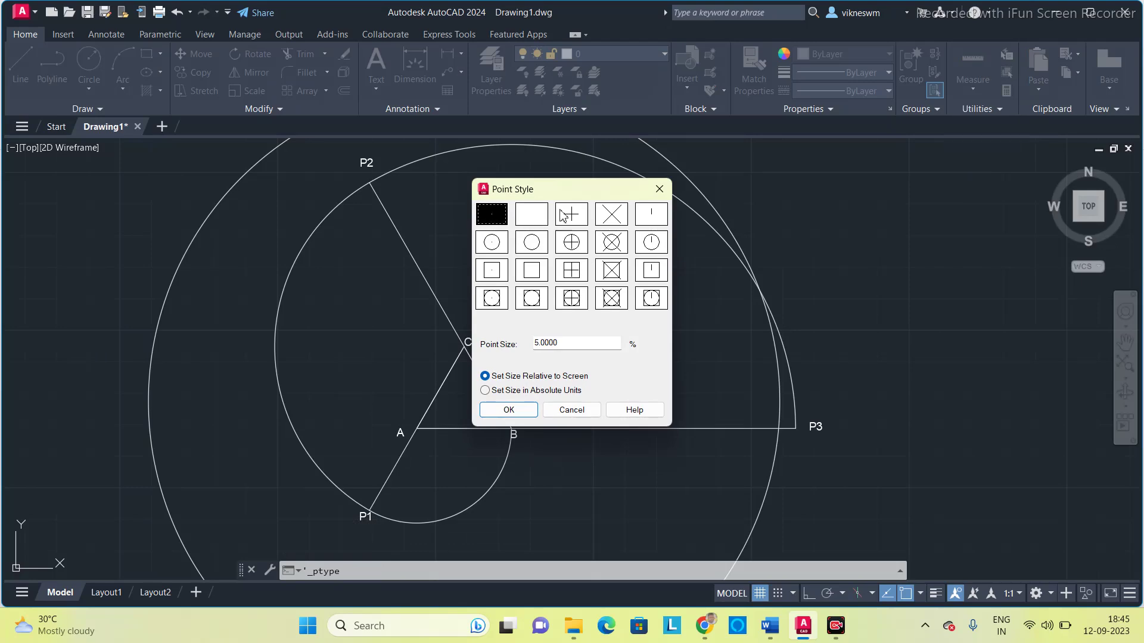
pyautogui.click(608, 215)
pyautogui.click(613, 241)
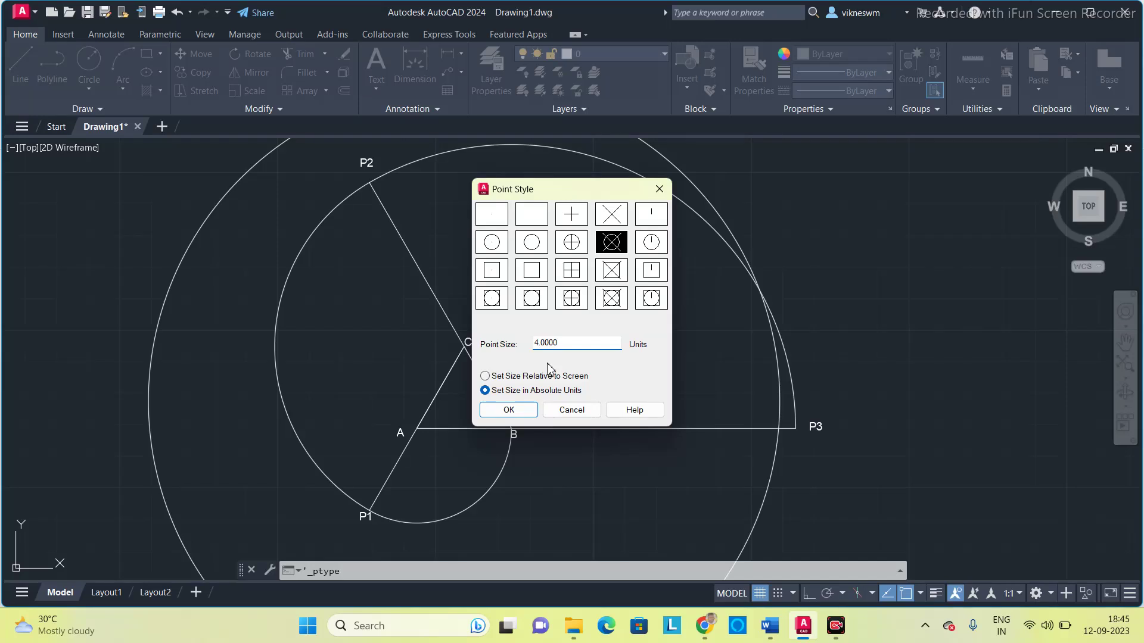
pyautogui.click(509, 411)
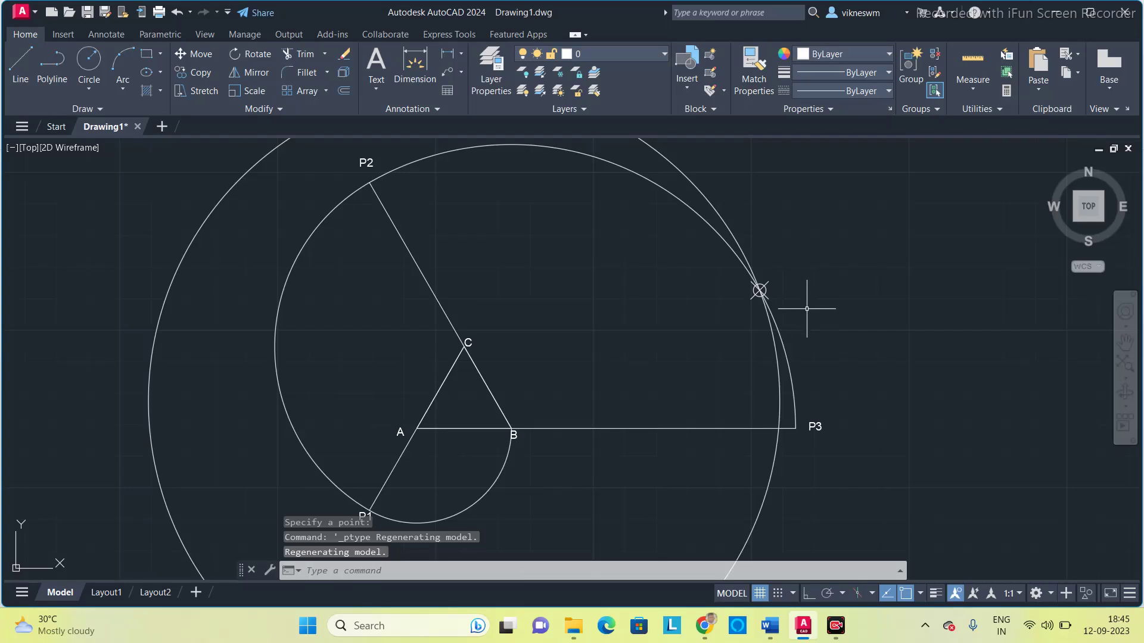
# - Delete the 100 mm radius construction circle, keeping the point on the involute
pyautogui.click(709, 193)
pyautogui.press('Delete')
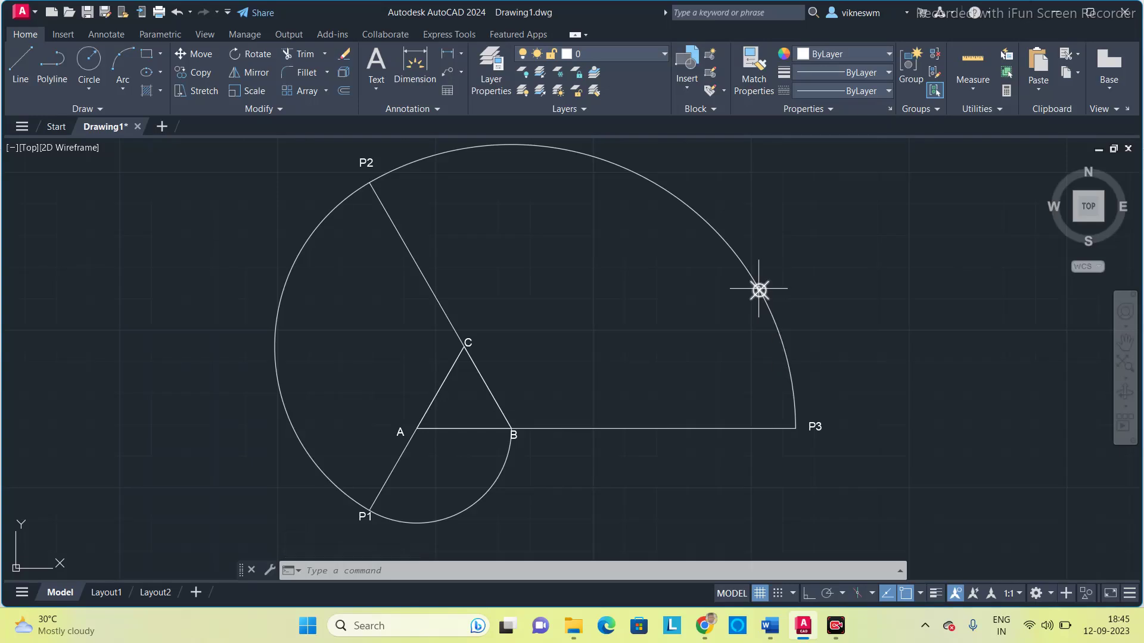
pyautogui.moveTo(759, 291)
pyautogui.click(759, 291)
pyautogui.press('Escape')
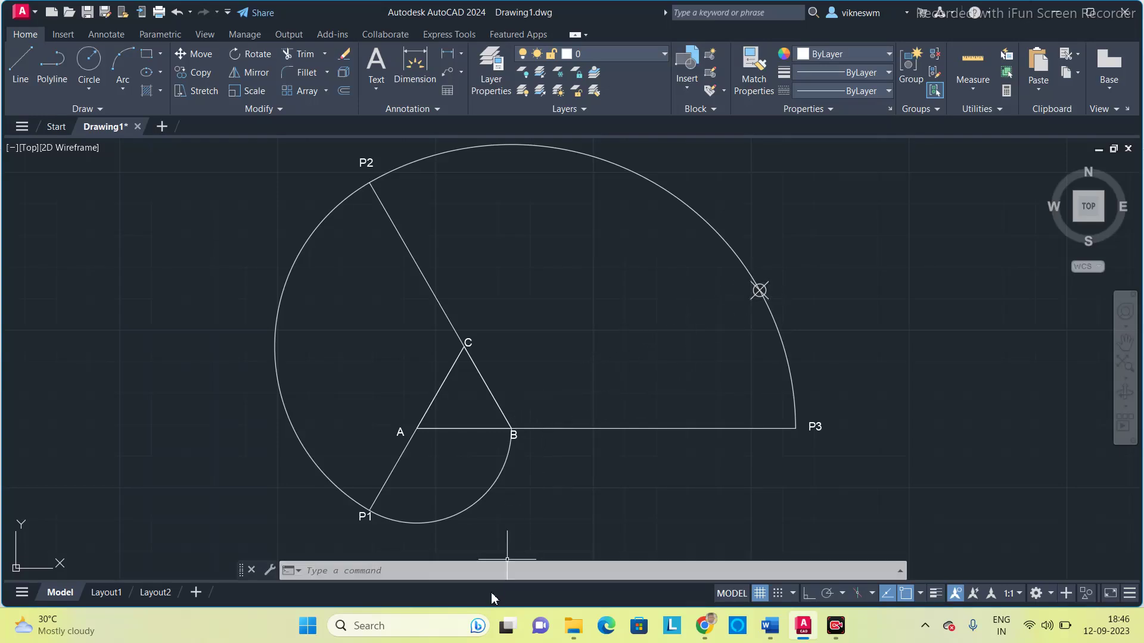
# - Draw a line from the marked point on the involute to triangle corner B
pyautogui.write('1')
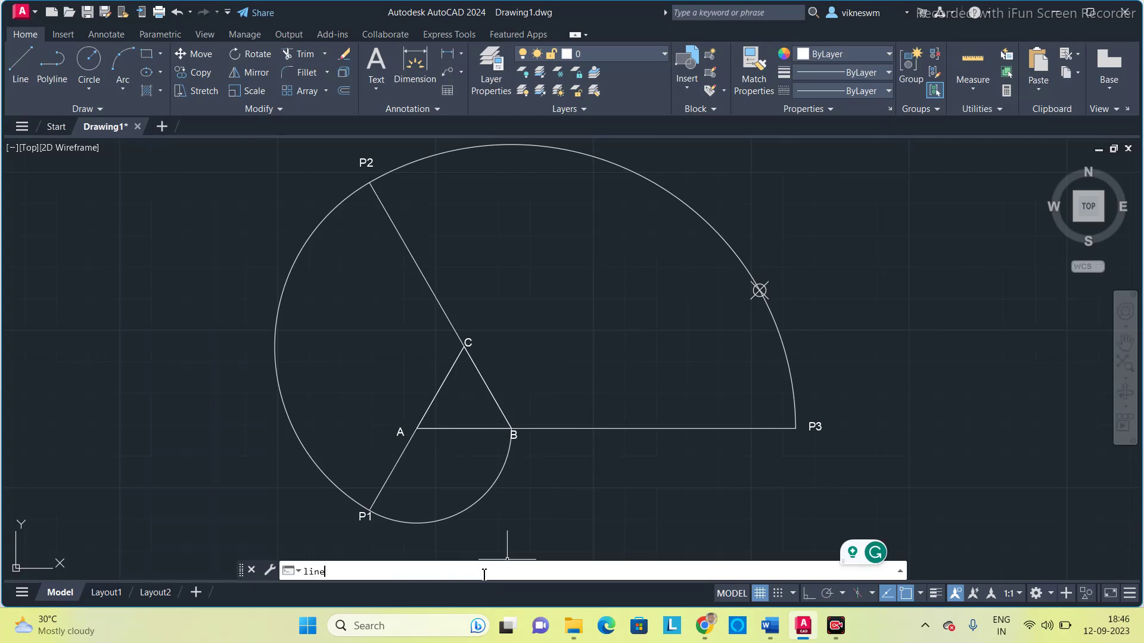
pyautogui.press('Return')
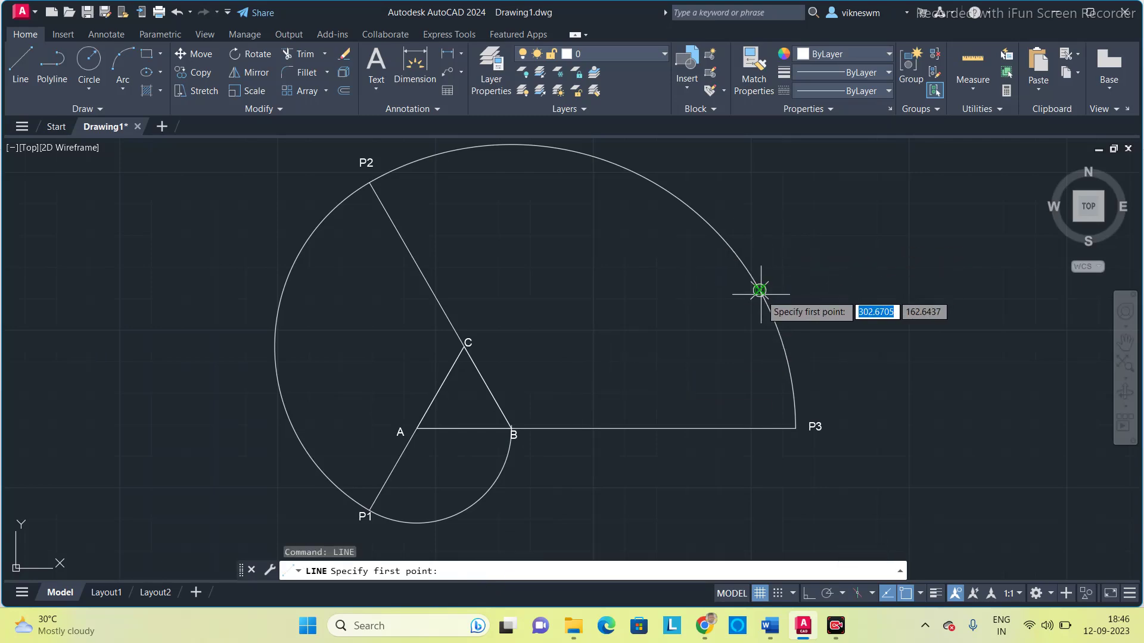
pyautogui.click(759, 290)
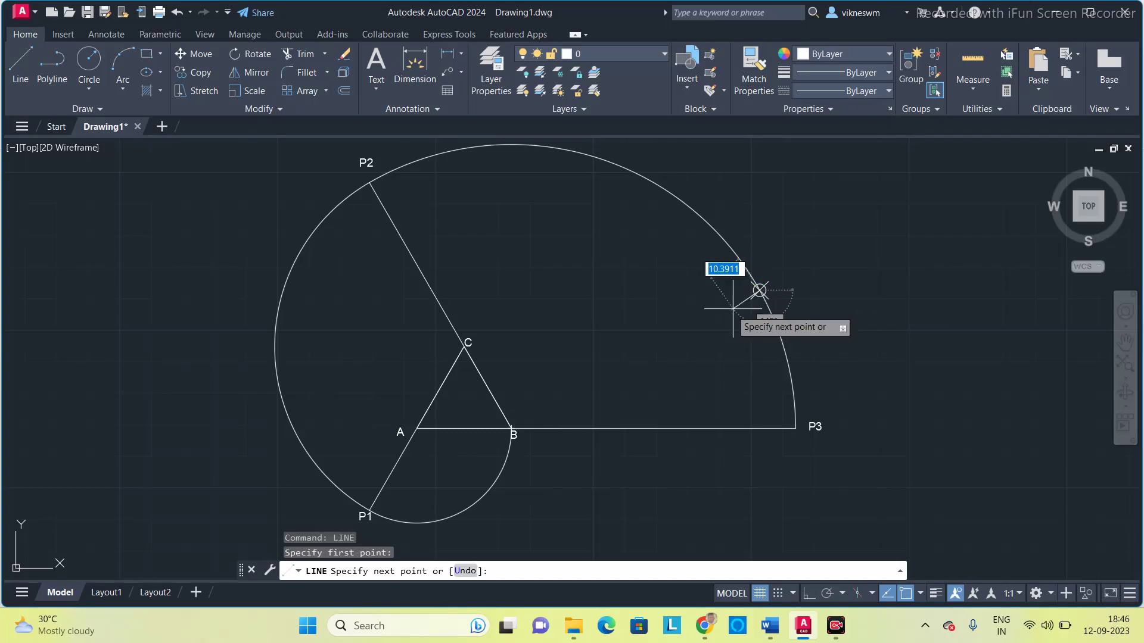
pyautogui.click(511, 427)
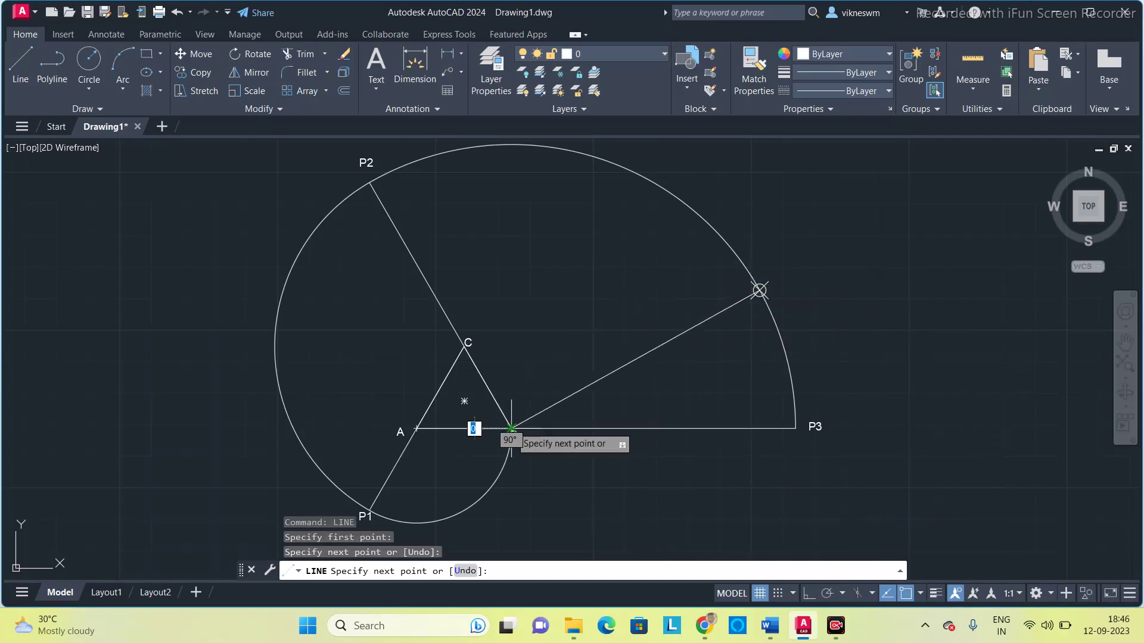
pyautogui.press('Escape')
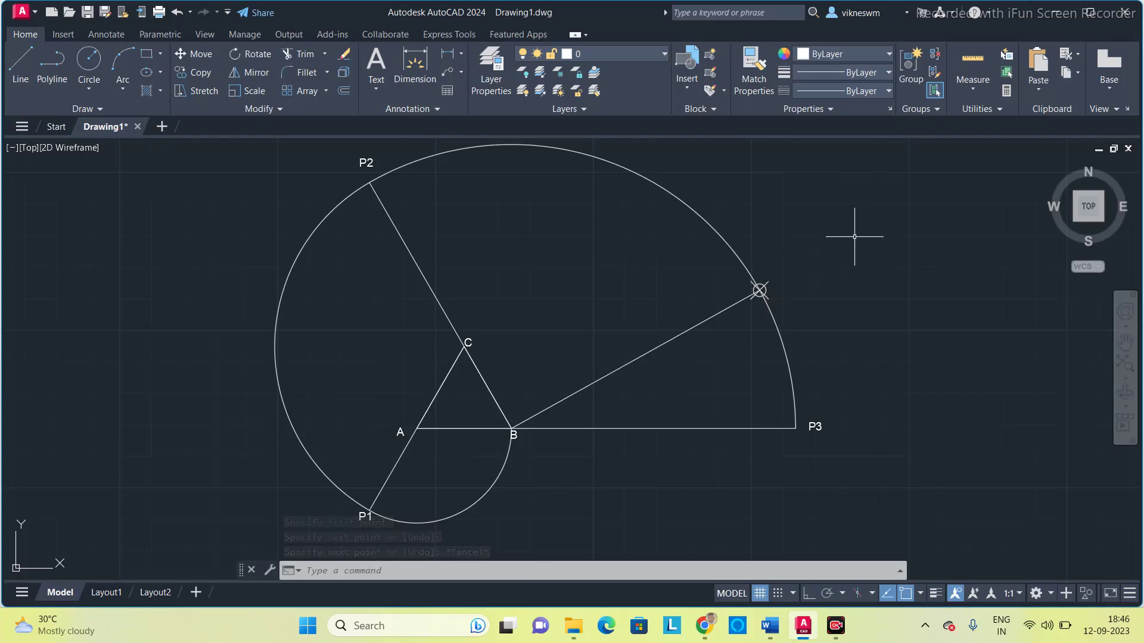
# - Rotate a copy of the line to B by 180 degrees about the marked point, extending the normal outside the curve
pyautogui.write('ro')
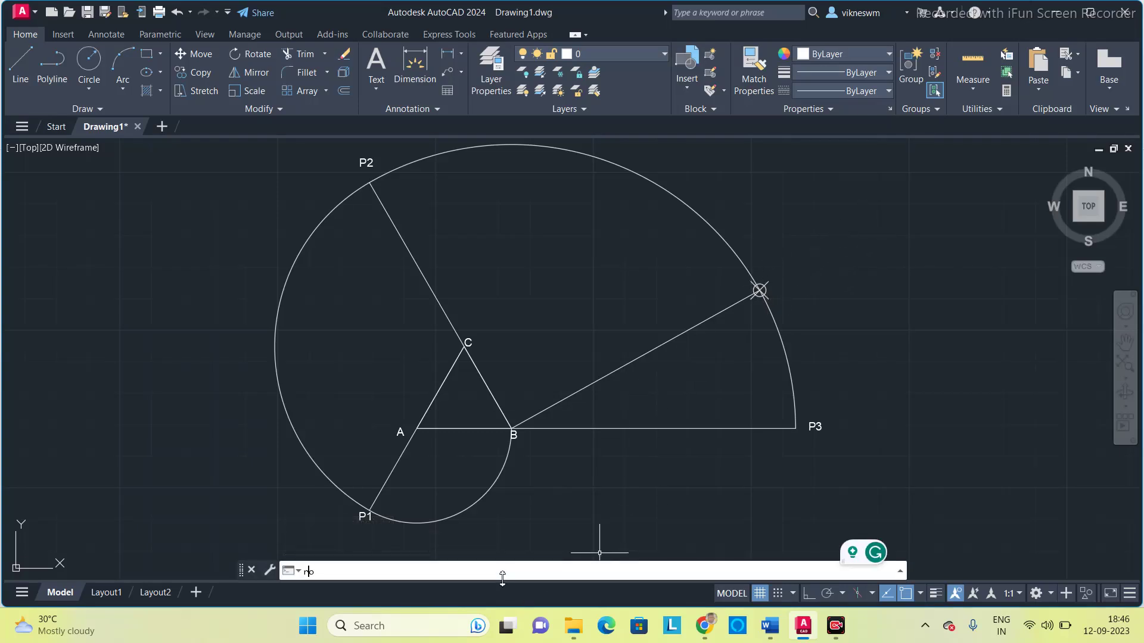
pyautogui.press('Return')
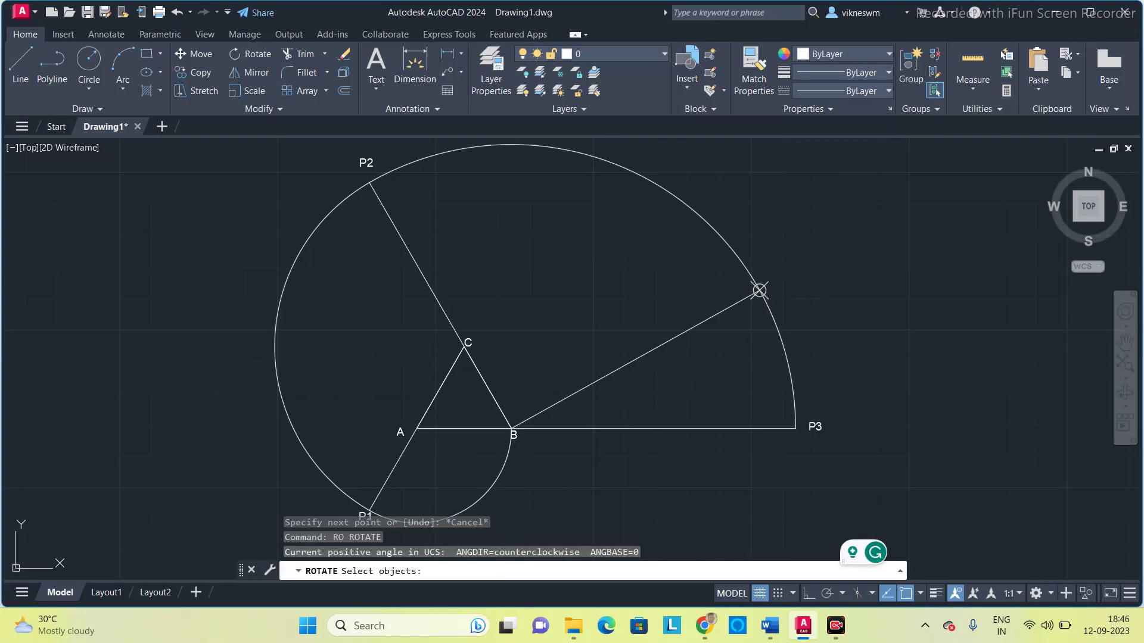
pyautogui.click(716, 315)
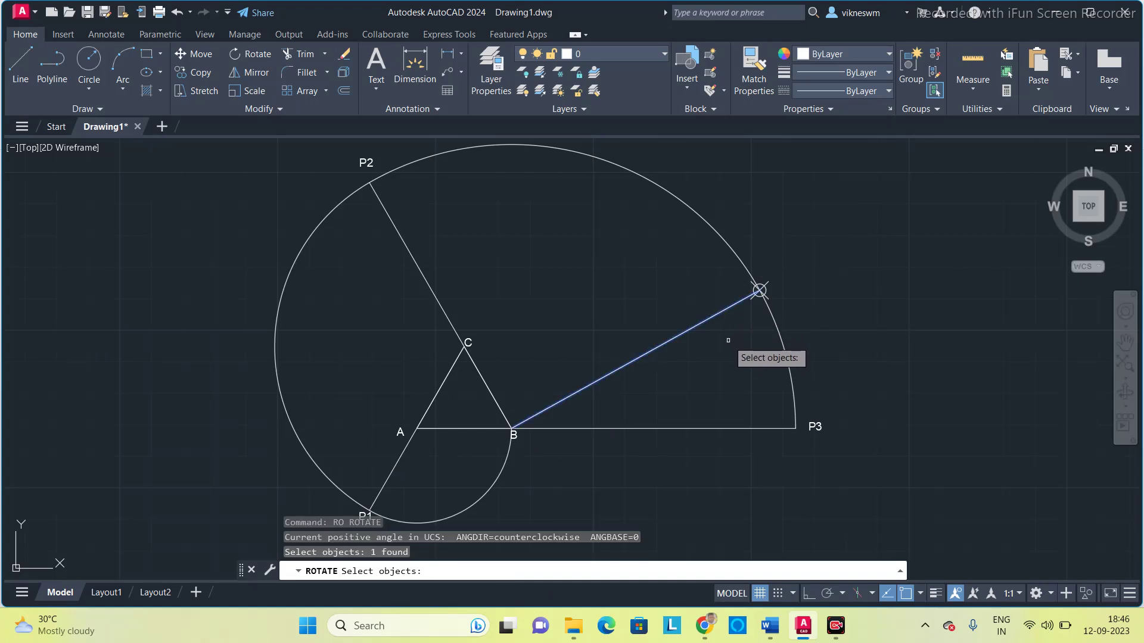
pyautogui.press('Return')
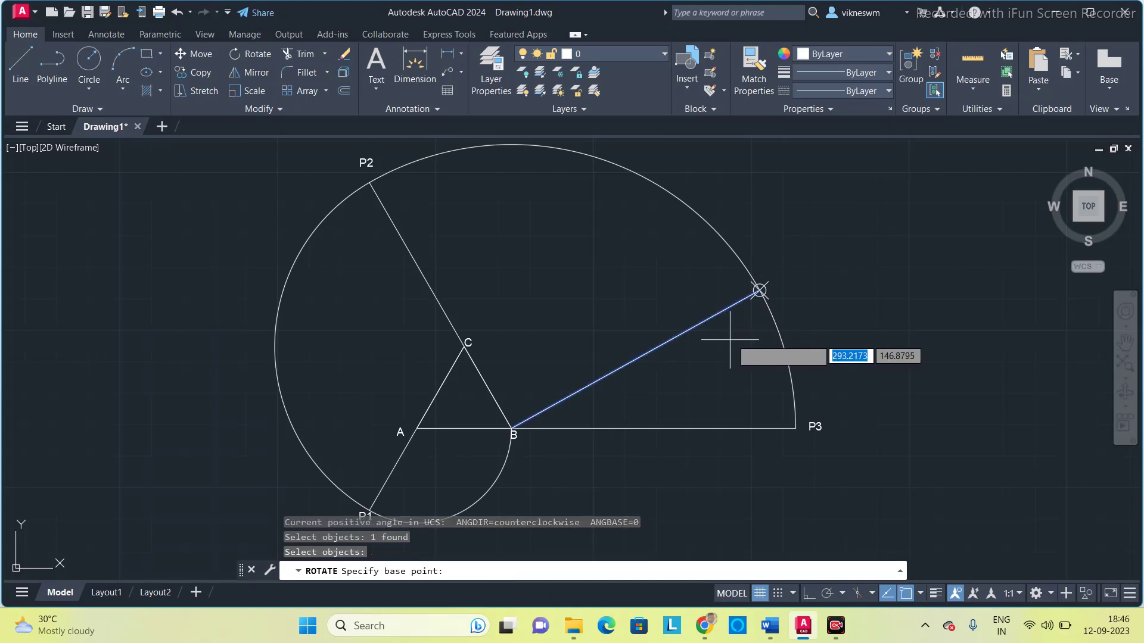
pyautogui.click(760, 290)
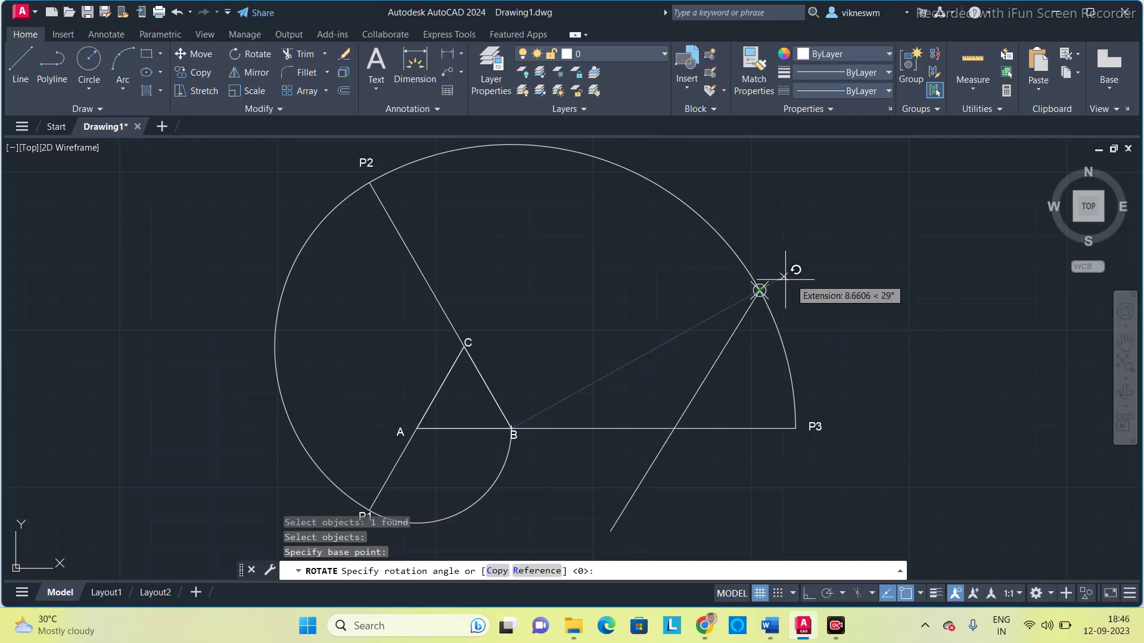
pyautogui.click(498, 572)
pyautogui.write('180')
pyautogui.press('Return')
pyautogui.scroll(-2, 760, 237)
pyautogui.scroll(2, 761, 237)
pyautogui.moveTo(755, 248); pyautogui.dragTo(677, 281, button='middle')
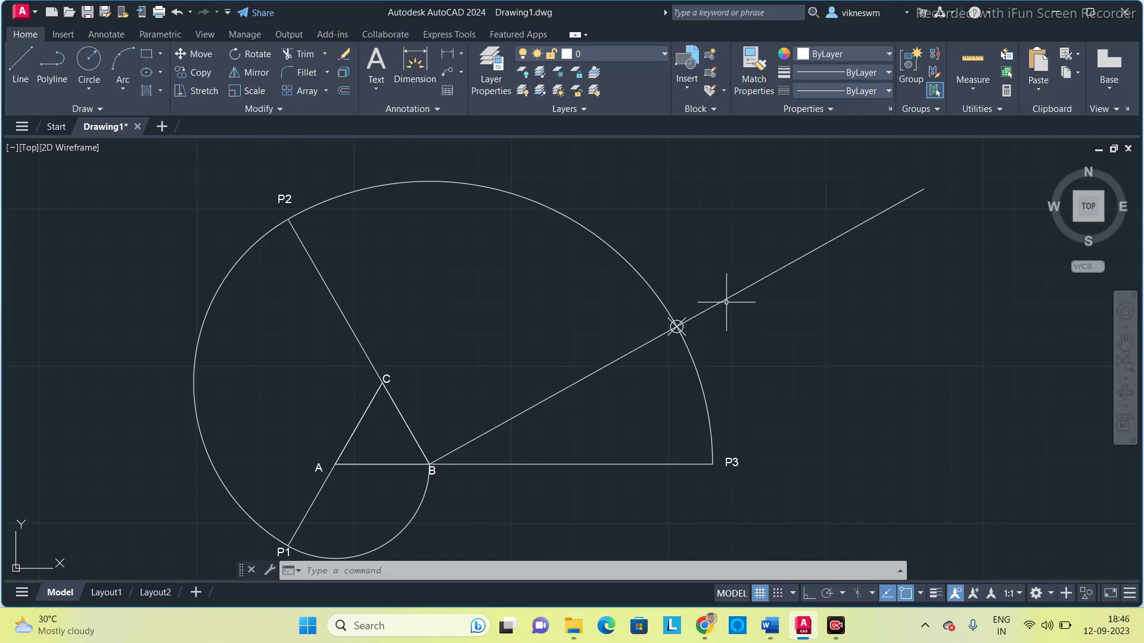
pyautogui.press('Escape')
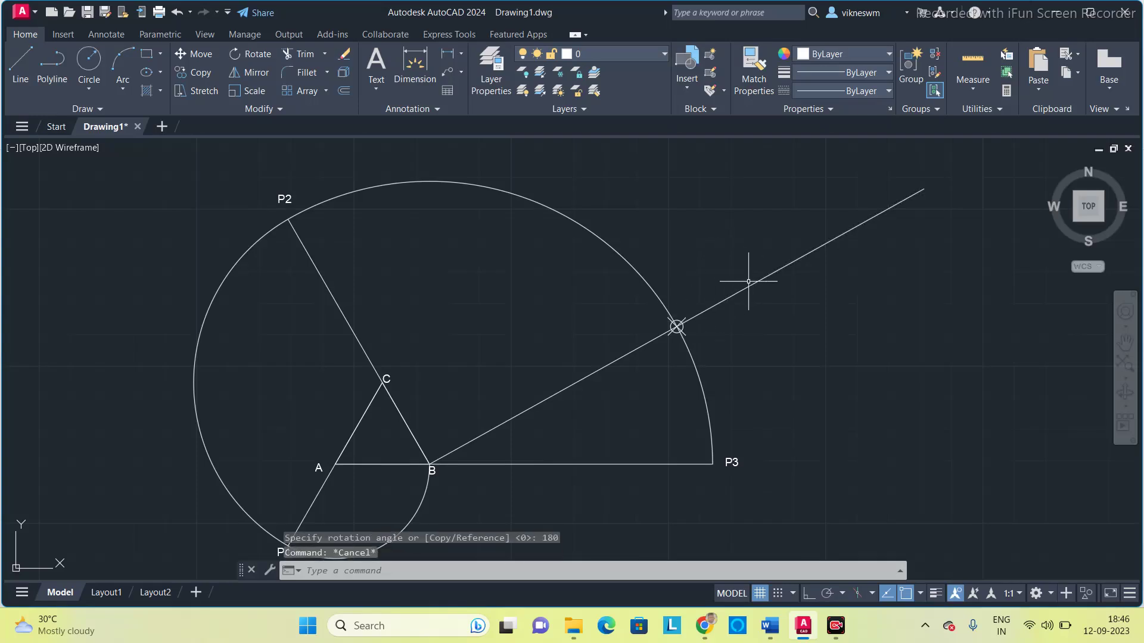
# - Rotate a copy of the outer normal segment by 90 degrees about the marked point to start the tangent
pyautogui.moveTo(753, 285)
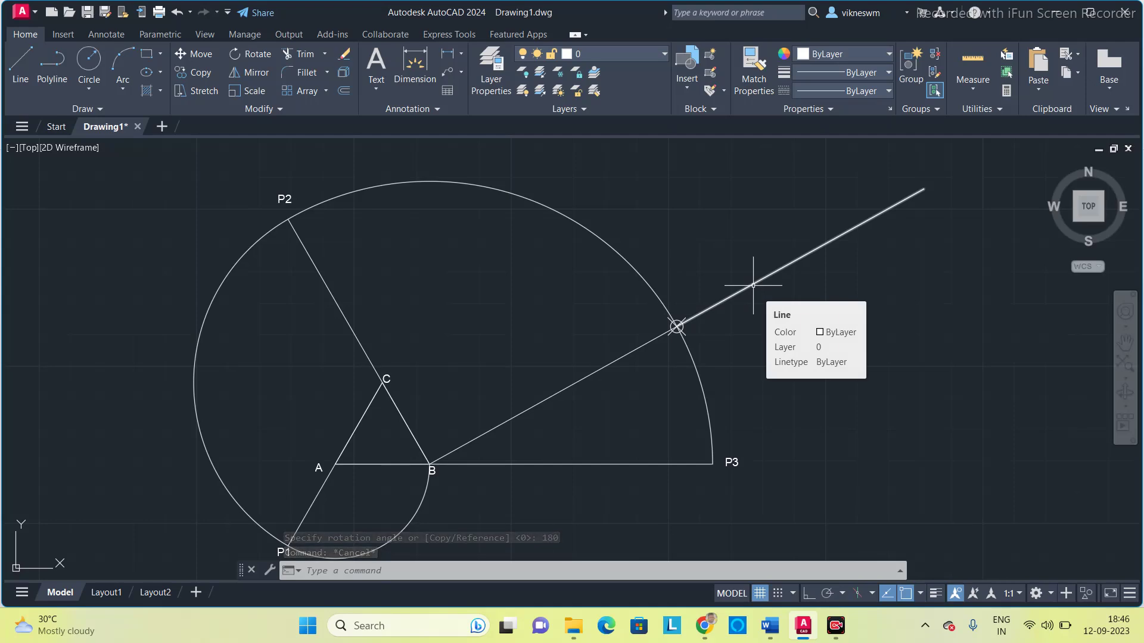
pyautogui.click(753, 286)
pyautogui.write('ro')
pyautogui.press('Return')
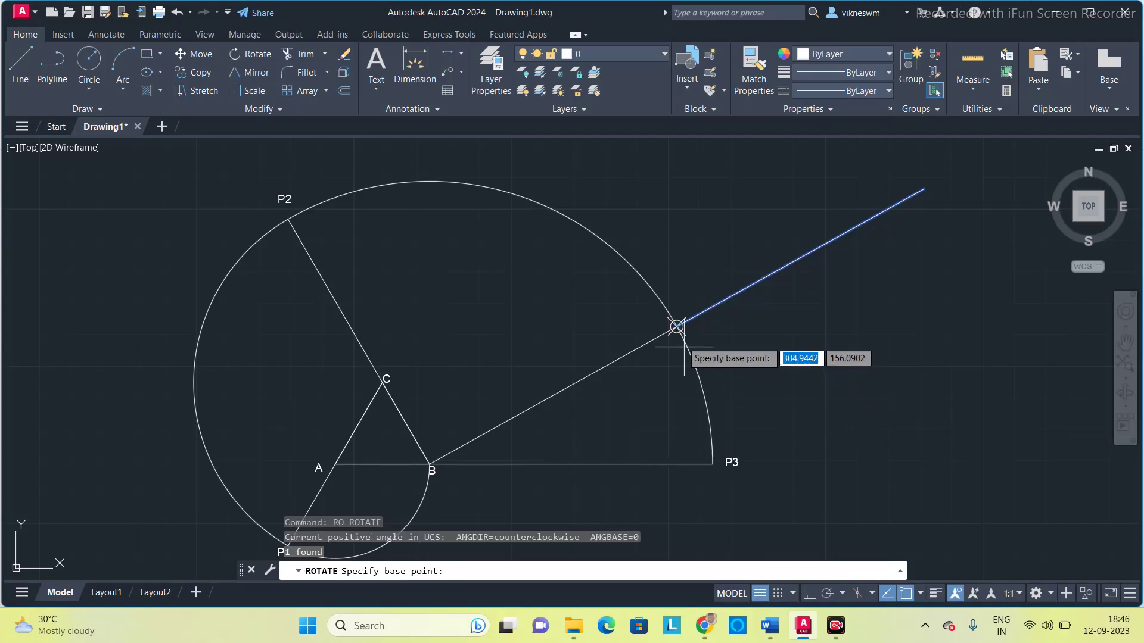
pyautogui.click(677, 326)
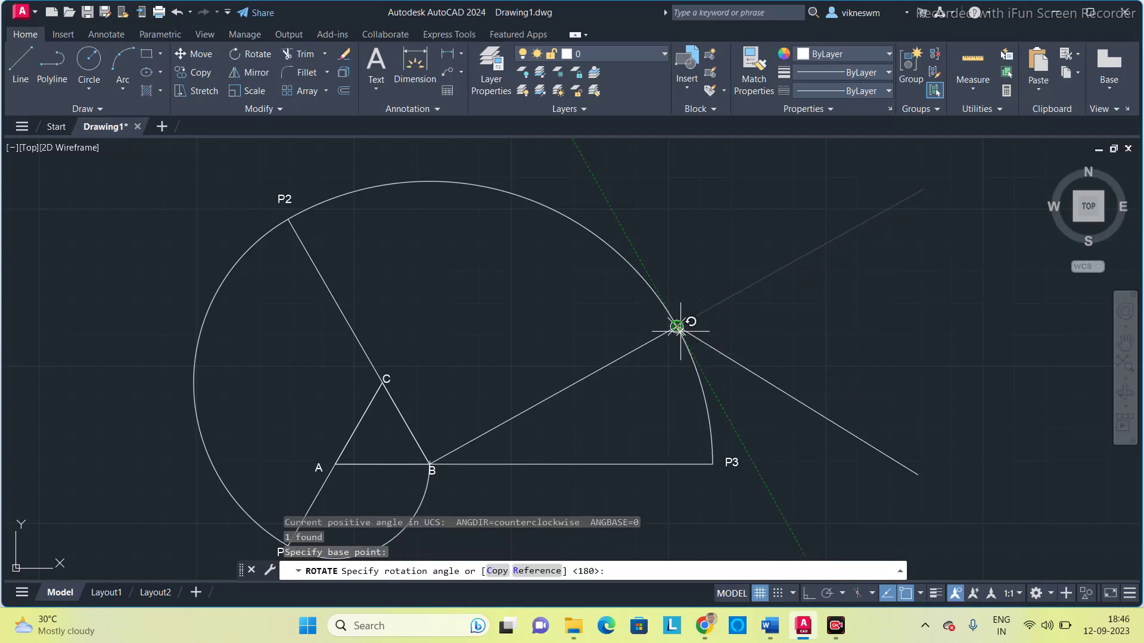
pyautogui.write('C')
pyautogui.press('Return')
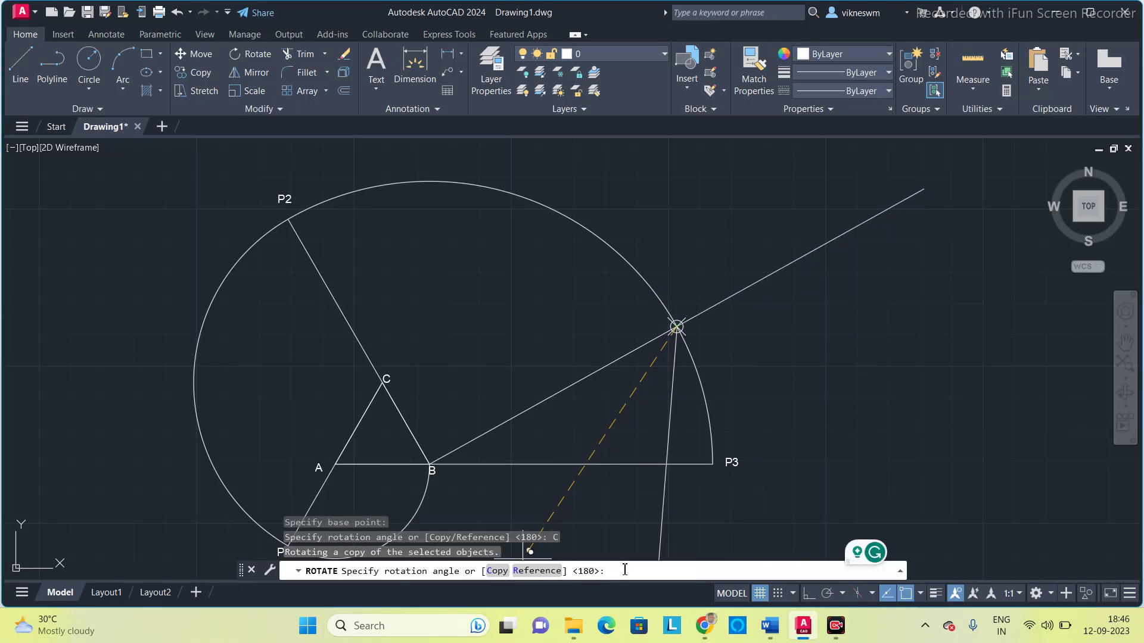
pyautogui.write('90')
pyautogui.press('Return')
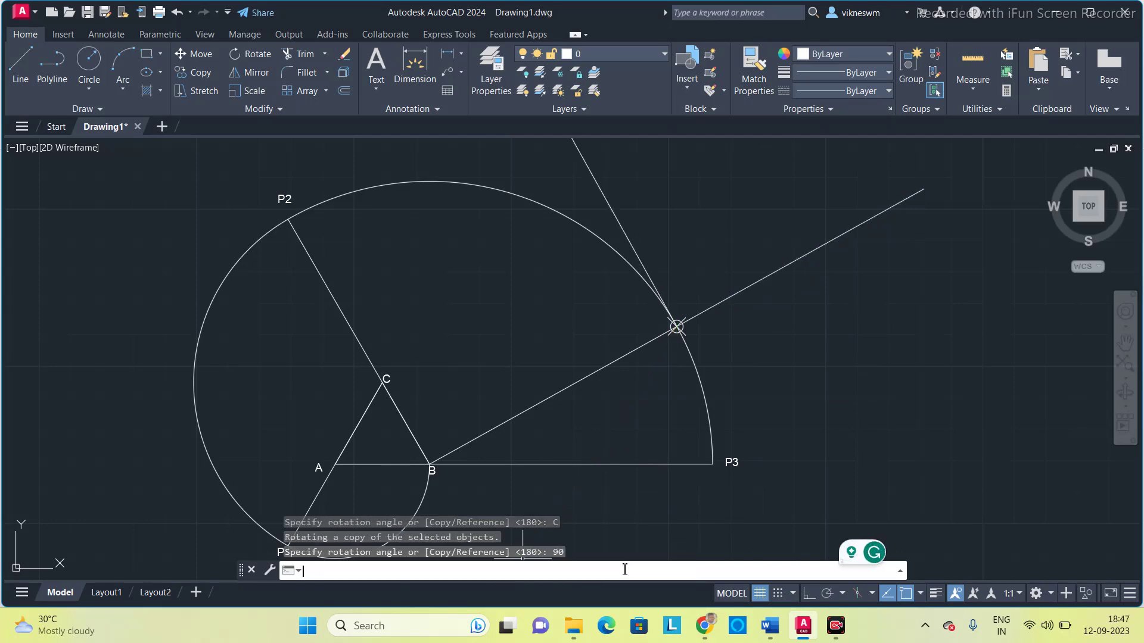
pyautogui.moveTo(665, 204); pyautogui.dragTo(671, 238, button='middle')
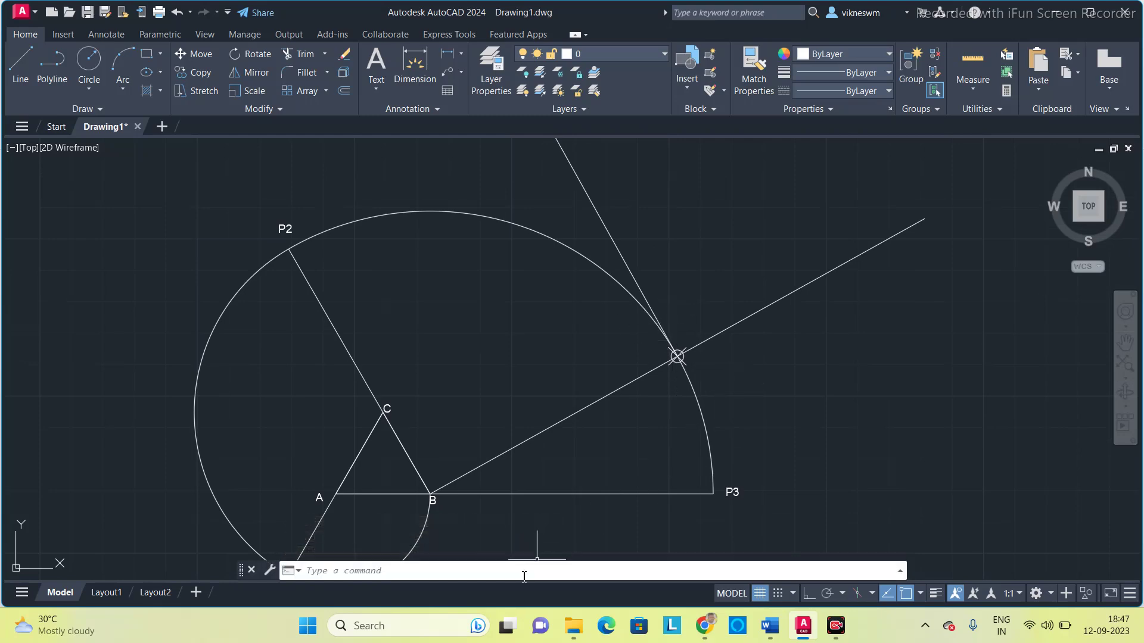
pyautogui.write('1')
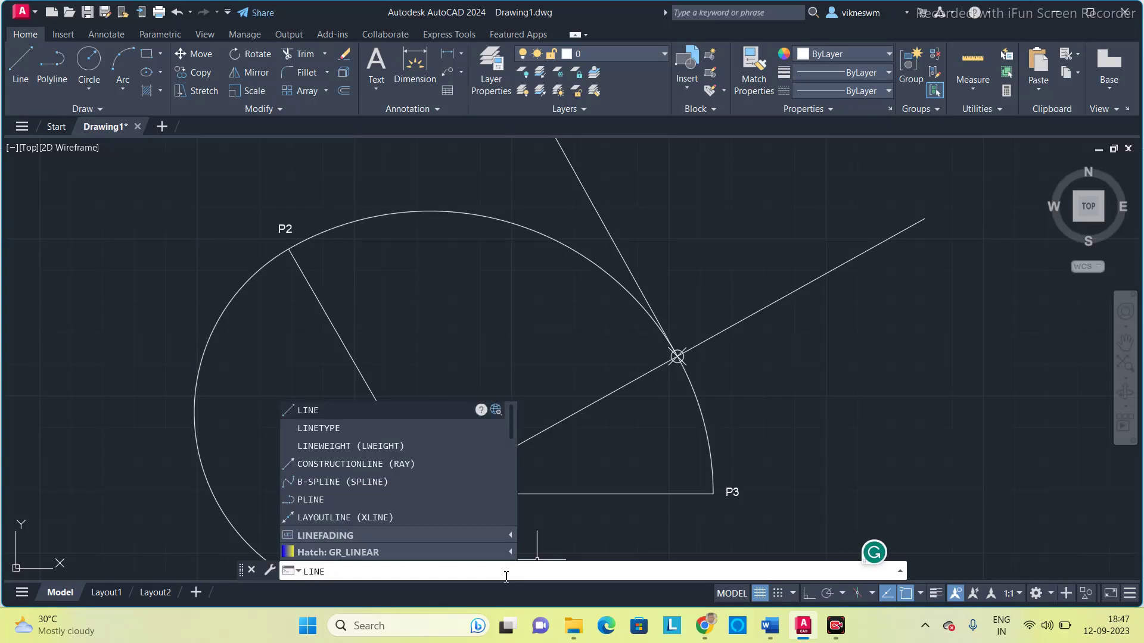
pyautogui.press('BackSpace')
pyautogui.press('BackSpace')
pyautogui.press('BackSpace')
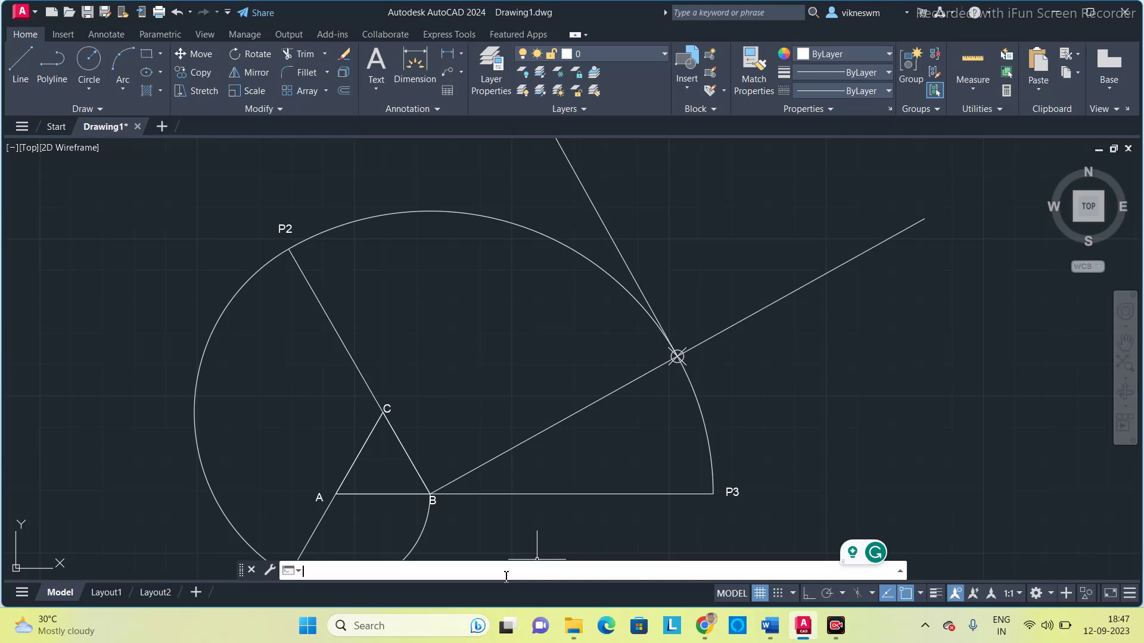
# - Rotate a copy of the tangent segment by 180 degrees about the marked point to extend the tangent to the other side
pyautogui.write('ro')
pyautogui.press('Return')
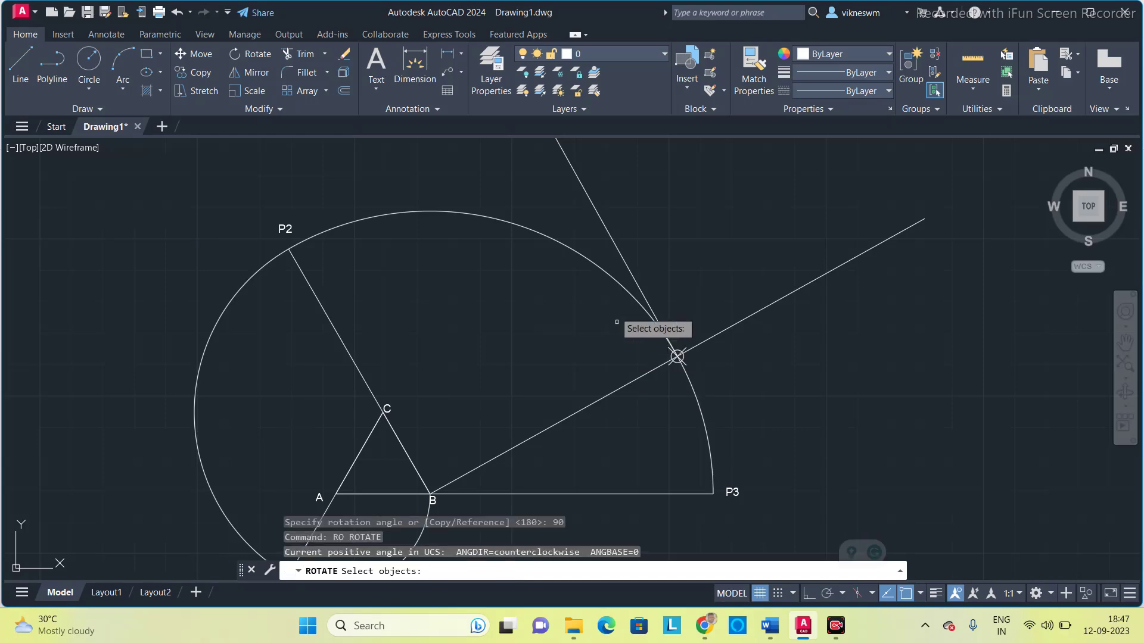
pyautogui.click(624, 262)
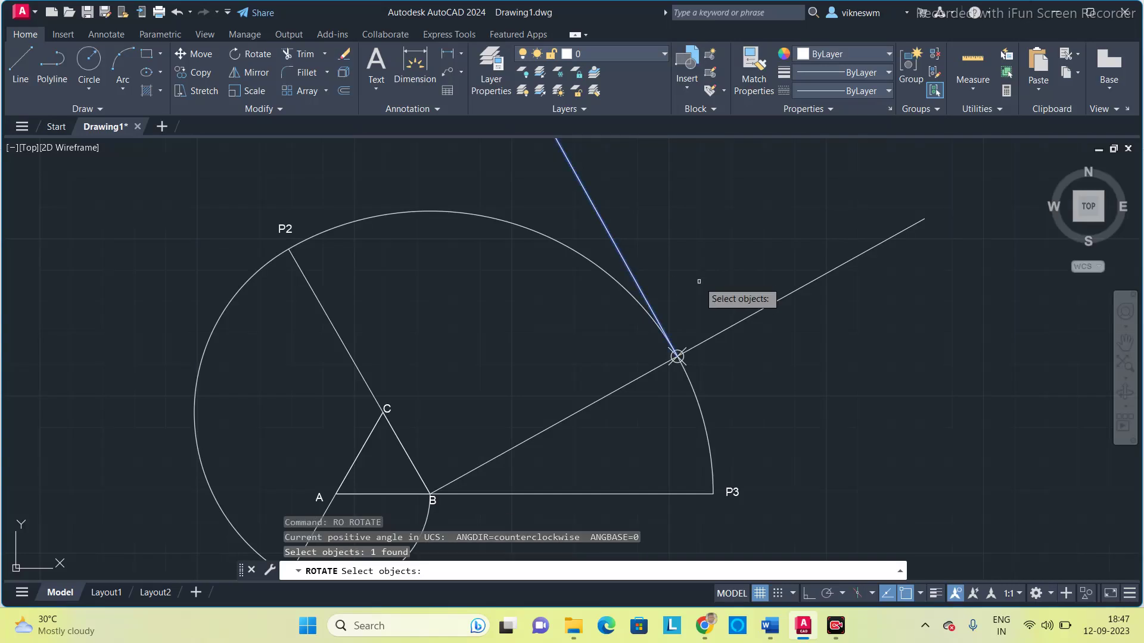
pyautogui.press('Return')
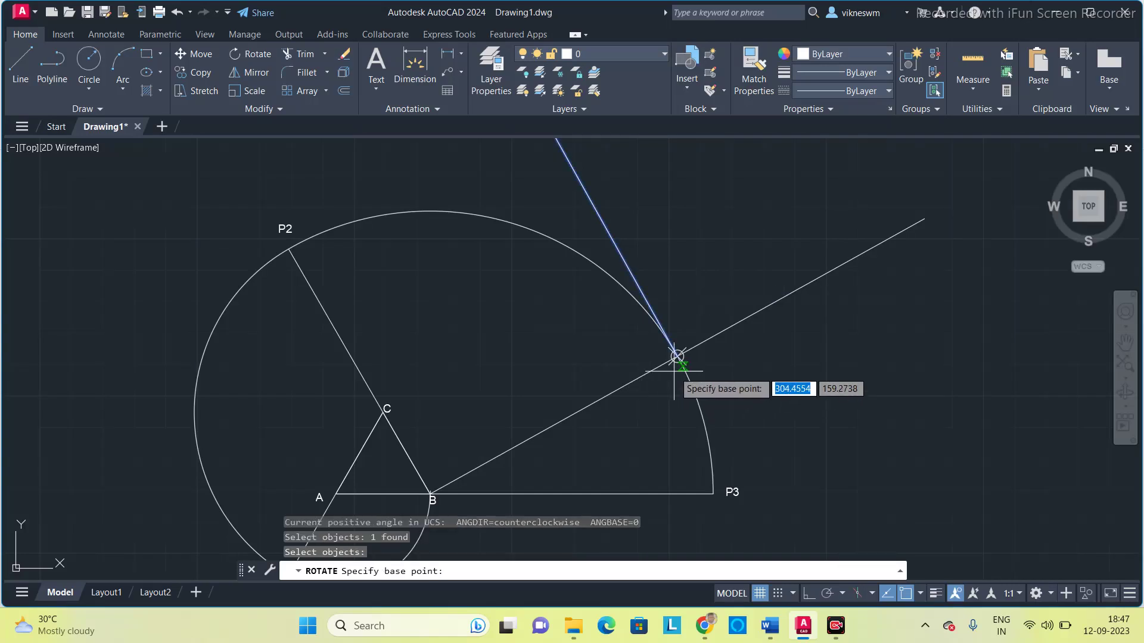
pyautogui.click(677, 356)
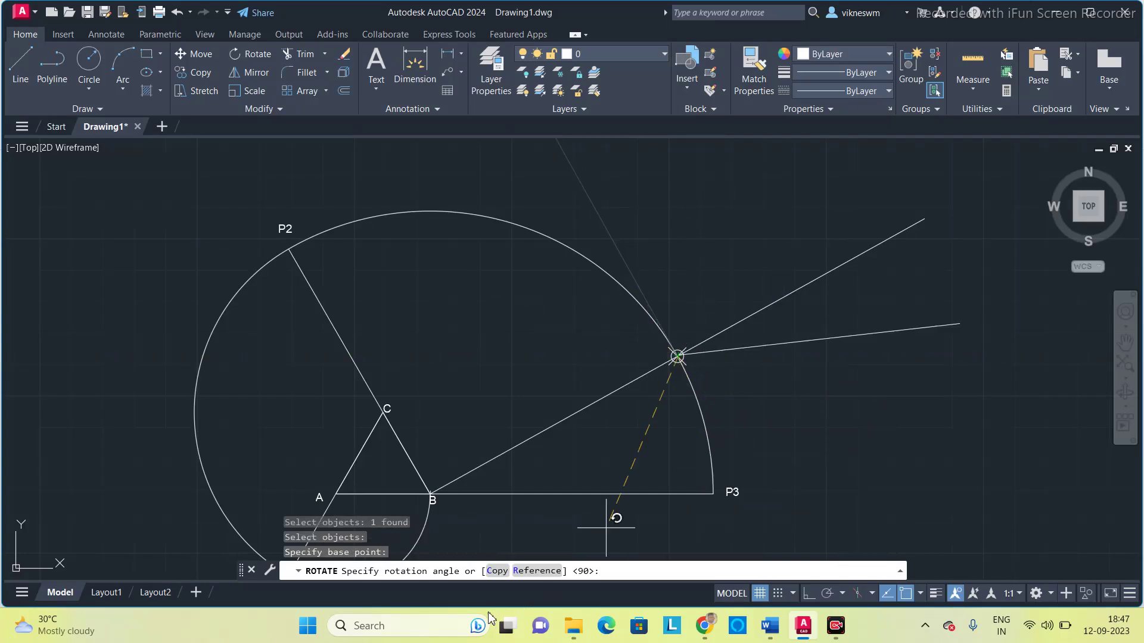
pyautogui.click(497, 571)
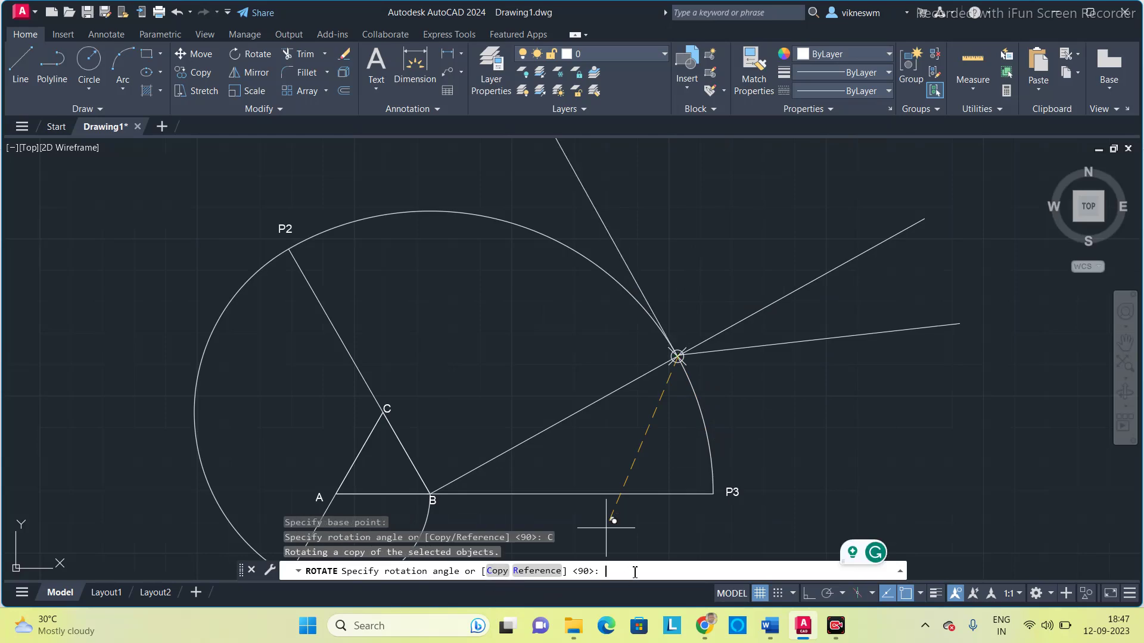
pyautogui.write('180')
pyautogui.press('Return')
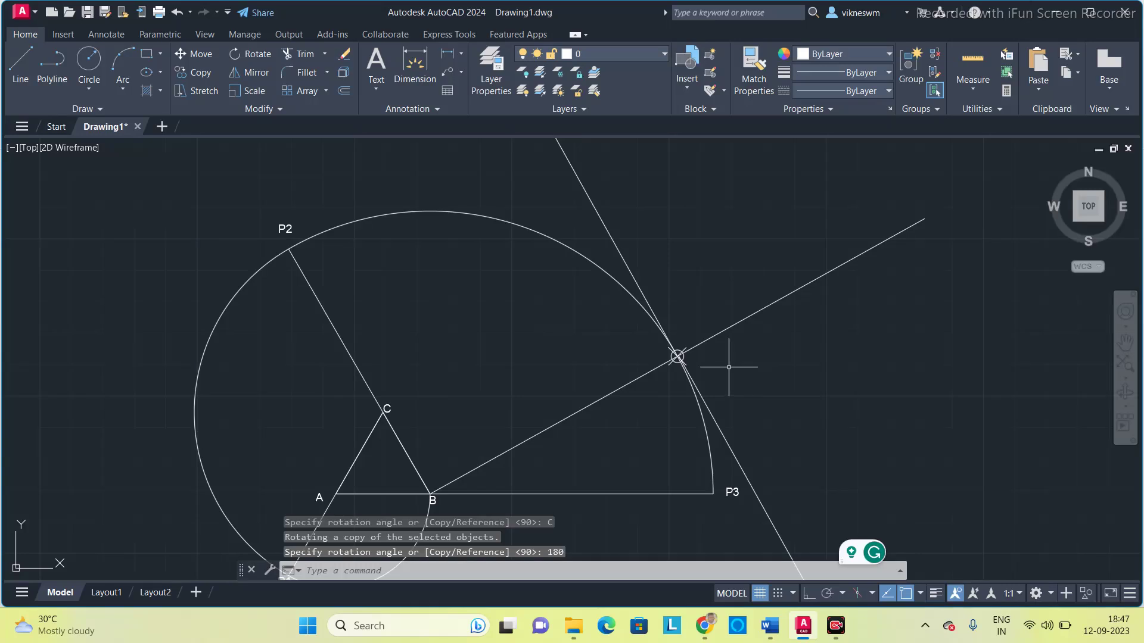
# - Copy the P3 label to the outer end of the normal and change the copy's text to N
pyautogui.scroll(-2, 733, 365)
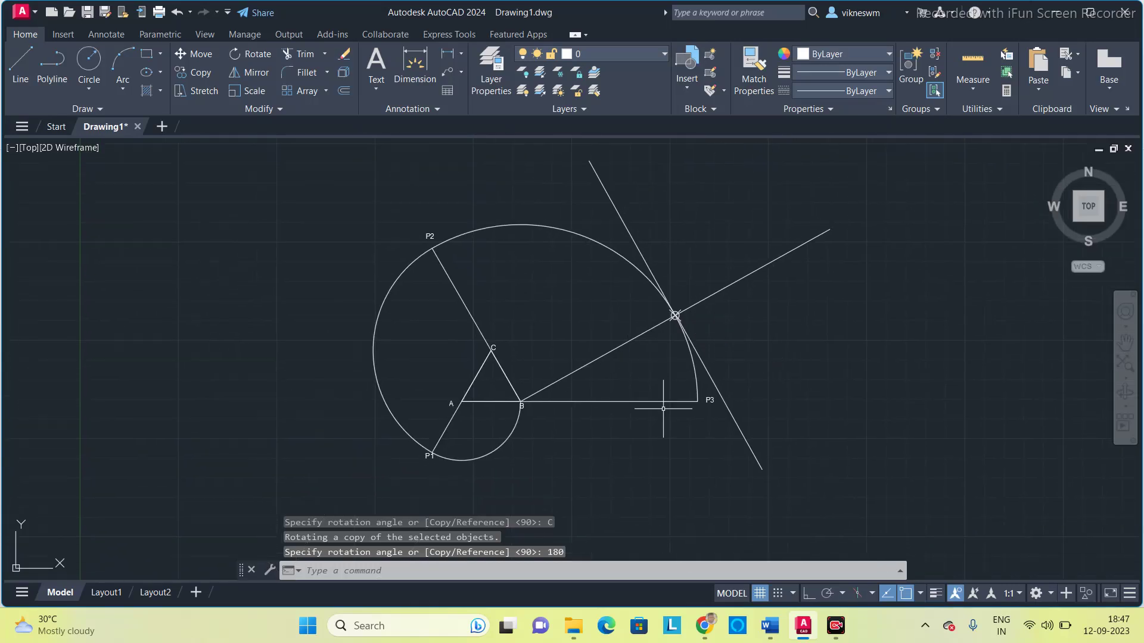
pyautogui.press('Escape')
pyautogui.scroll(2, 690, 343)
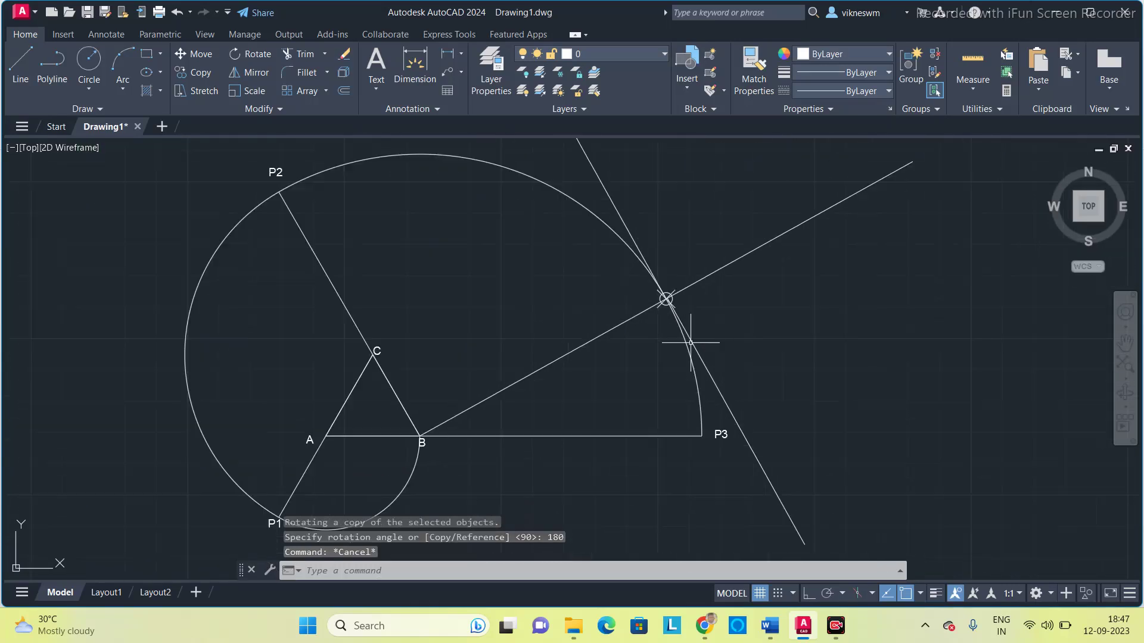
pyautogui.click(731, 430)
pyautogui.hotkey('ctrl', 'c')
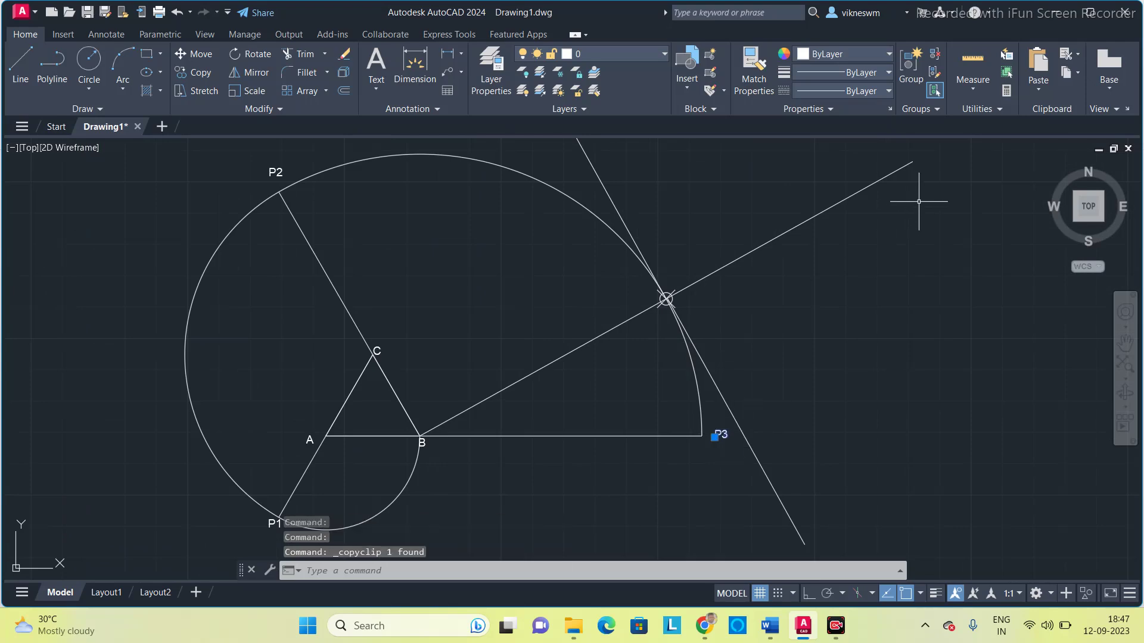
pyautogui.hotkey('ctrl', 'v')
pyautogui.click(921, 171)
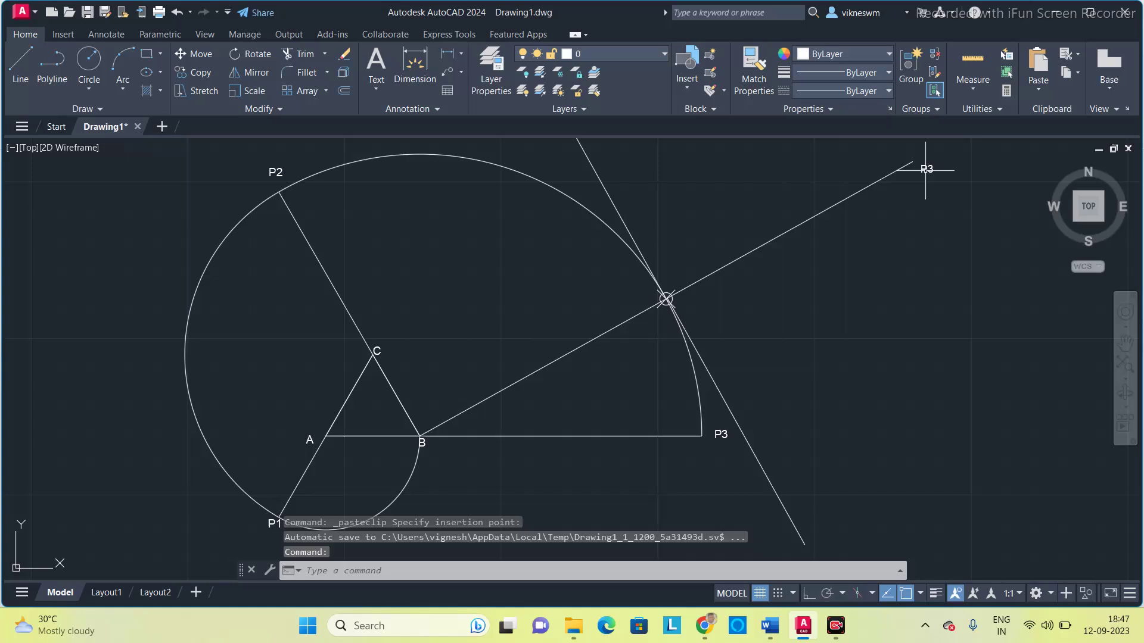
pyautogui.doubleClick(925, 169)
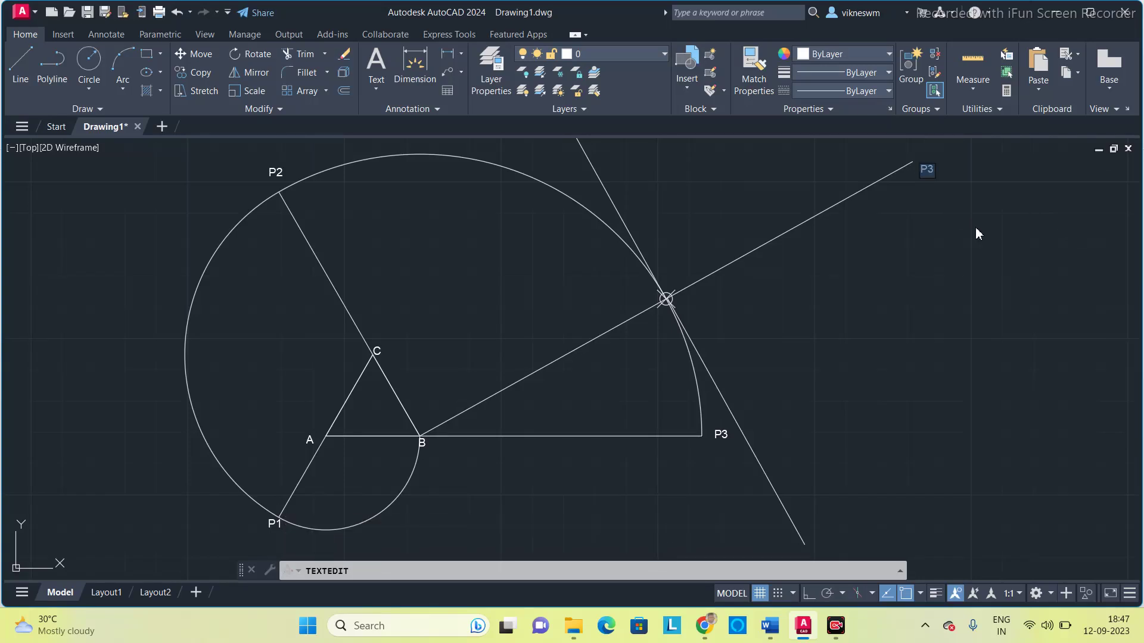
pyautogui.write('N')
pyautogui.scroll(-2, 875, 374)
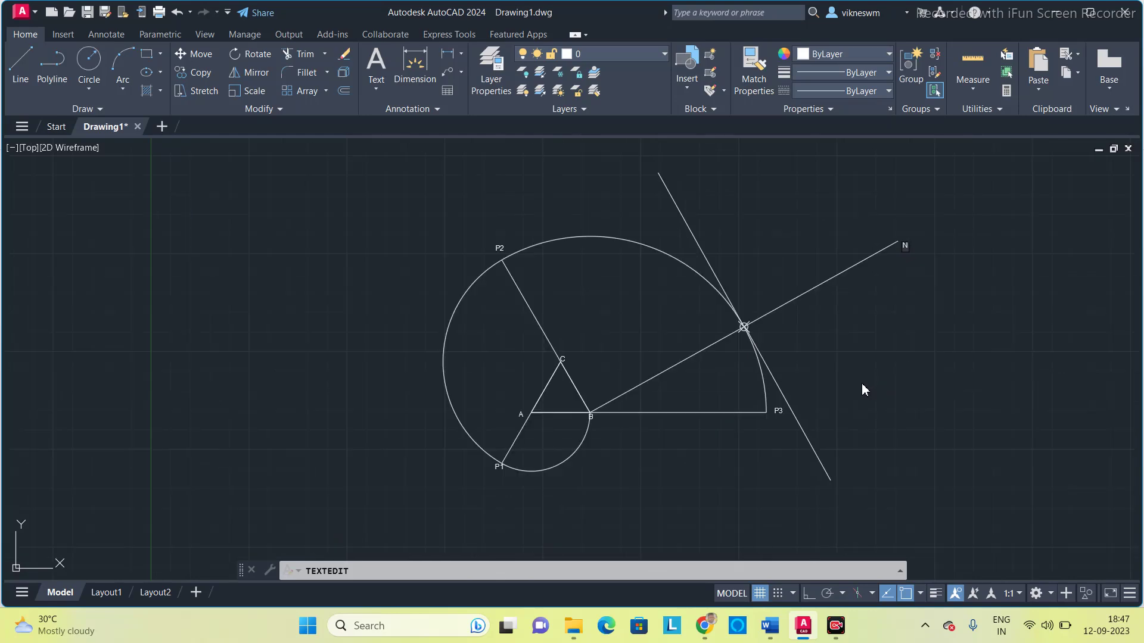
pyautogui.click(896, 289)
pyautogui.press('Escape')
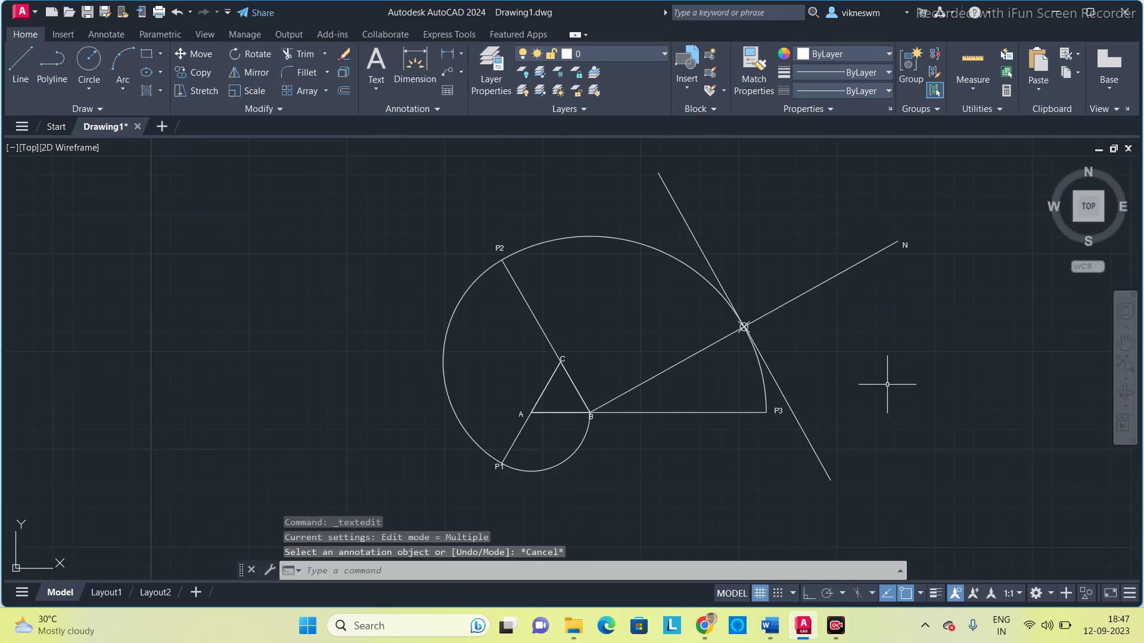
# - Paste another copy of the P3 label at the lower end of the tangent and change its text to T'
pyautogui.hotkey('ctrl', 'v')
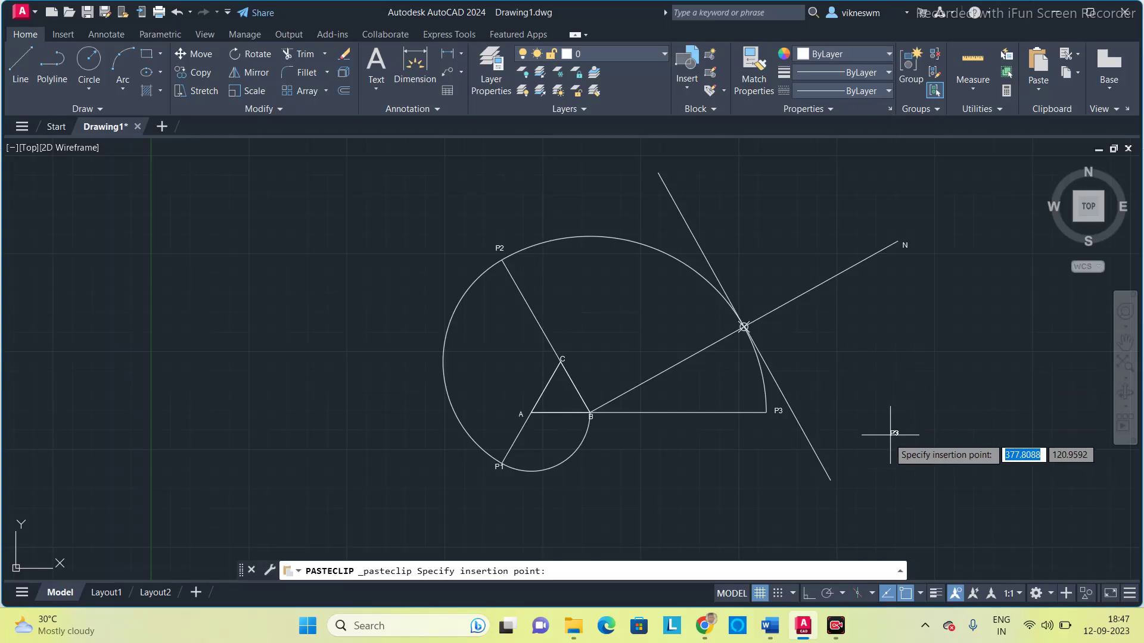
pyautogui.click(844, 482)
pyautogui.doubleClick(843, 482)
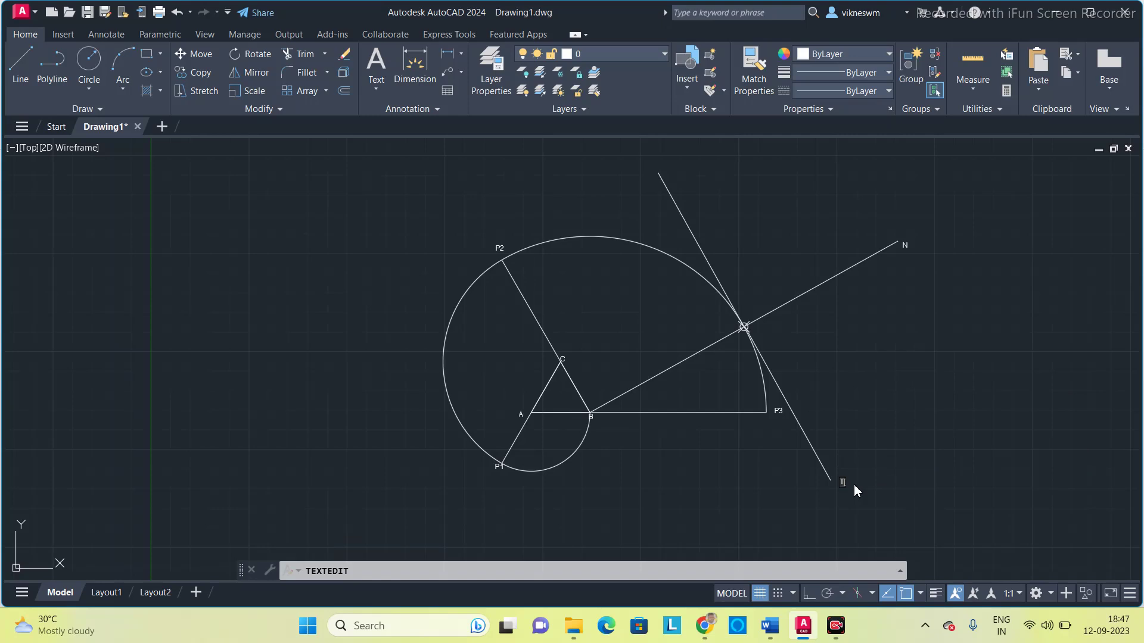
pyautogui.click(818, 230)
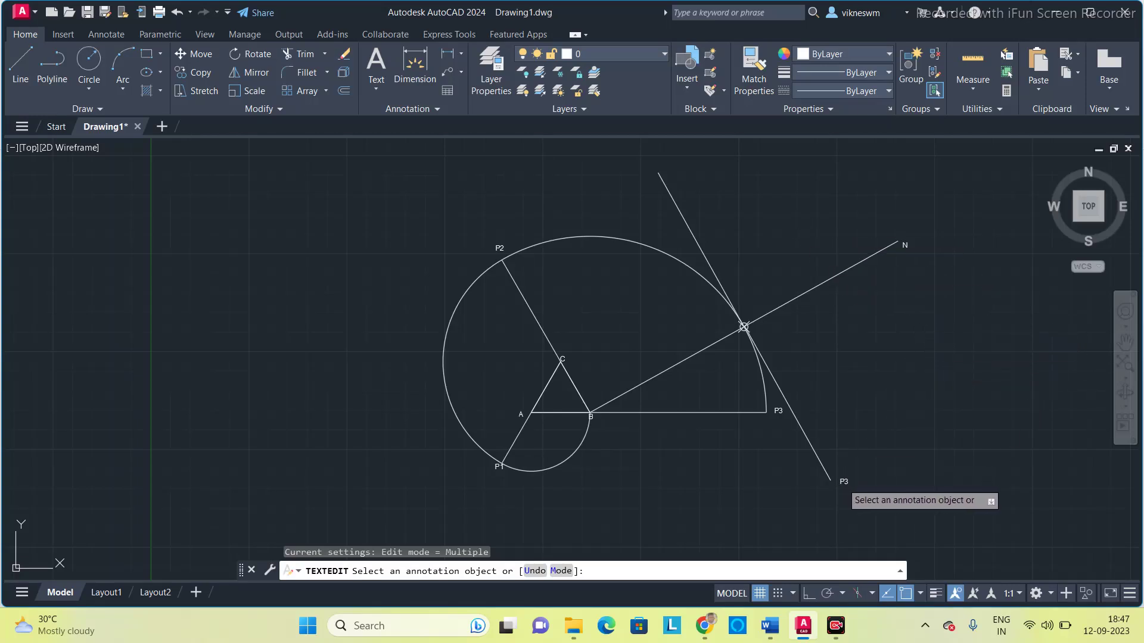
pyautogui.click(844, 482)
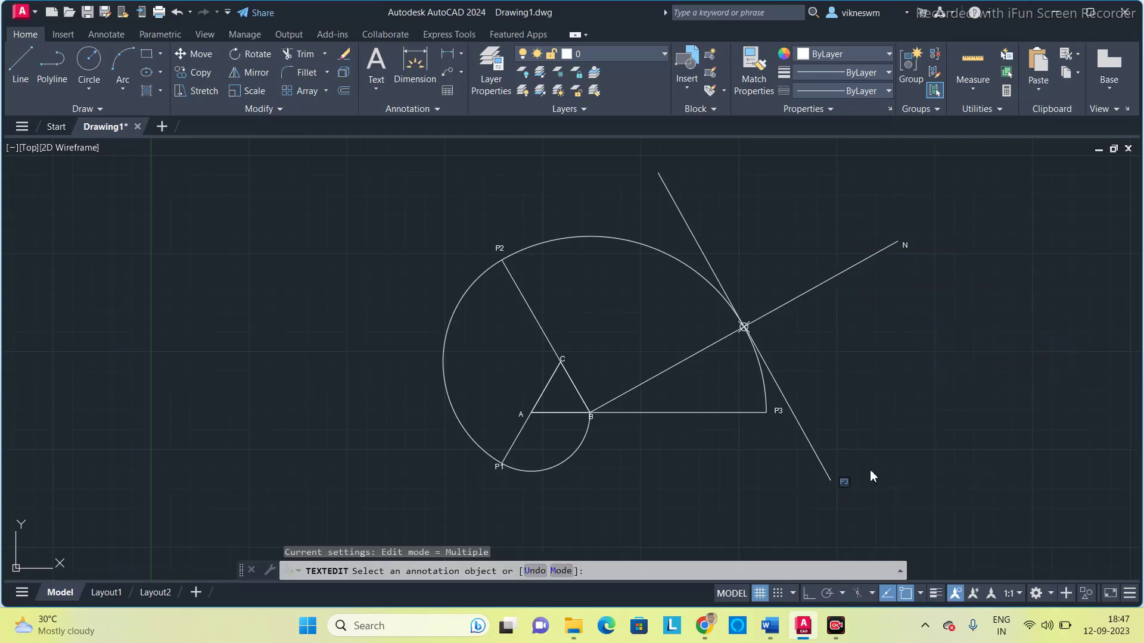
pyautogui.click(850, 440)
pyautogui.press('Escape')
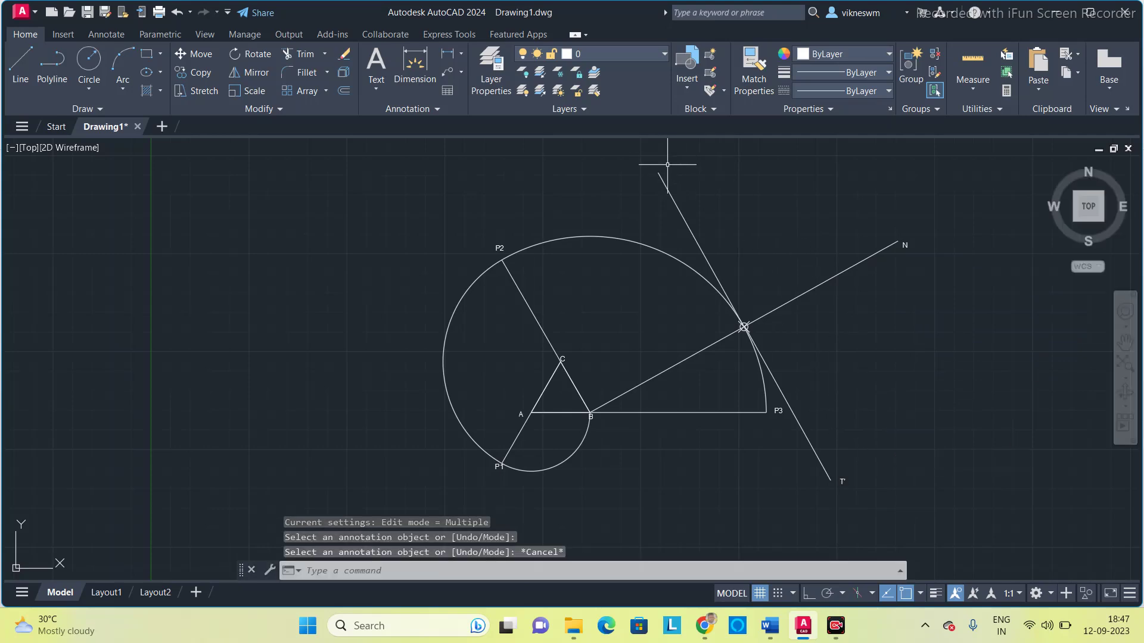
# - Paste a copy of the P3 label at the upper end of the tangent and change its text to T
pyautogui.hotkey('ctrl', 'v')
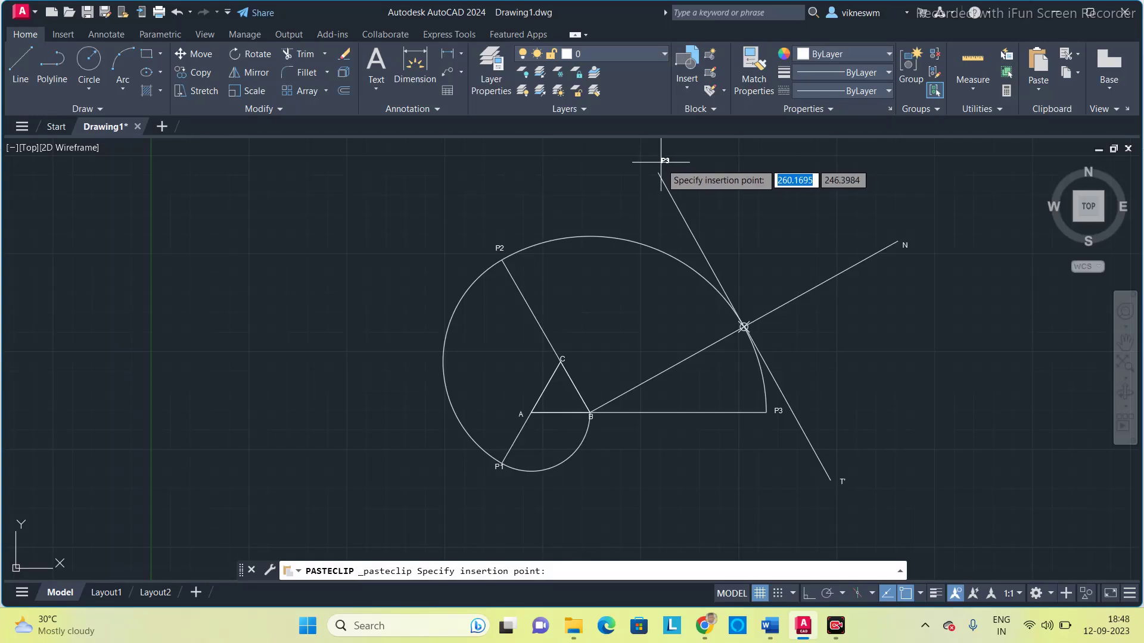
pyautogui.click(661, 161)
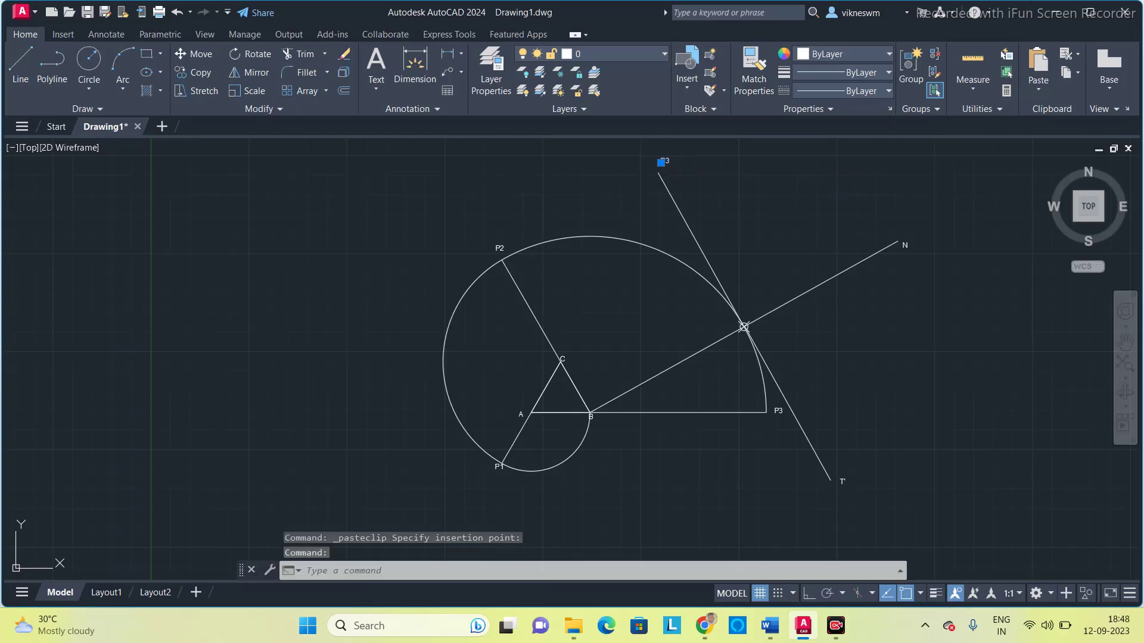
pyautogui.doubleClick(663, 161)
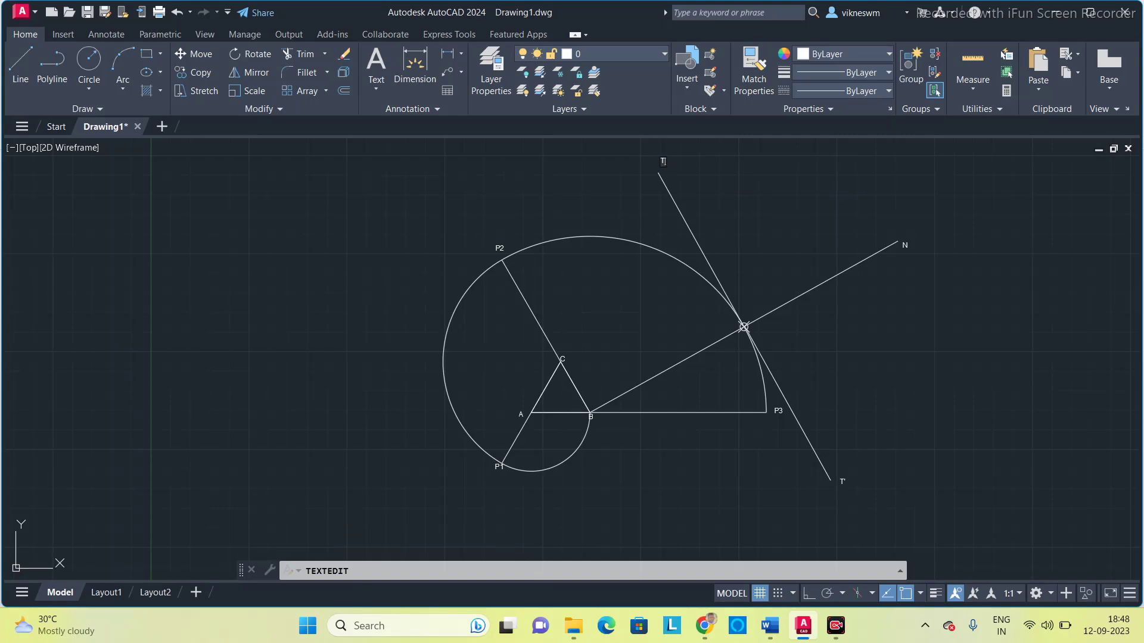
pyautogui.write('T')
pyautogui.click(768, 187)
pyautogui.scroll(2, 768, 187)
pyautogui.scroll(-2, 660, 268)
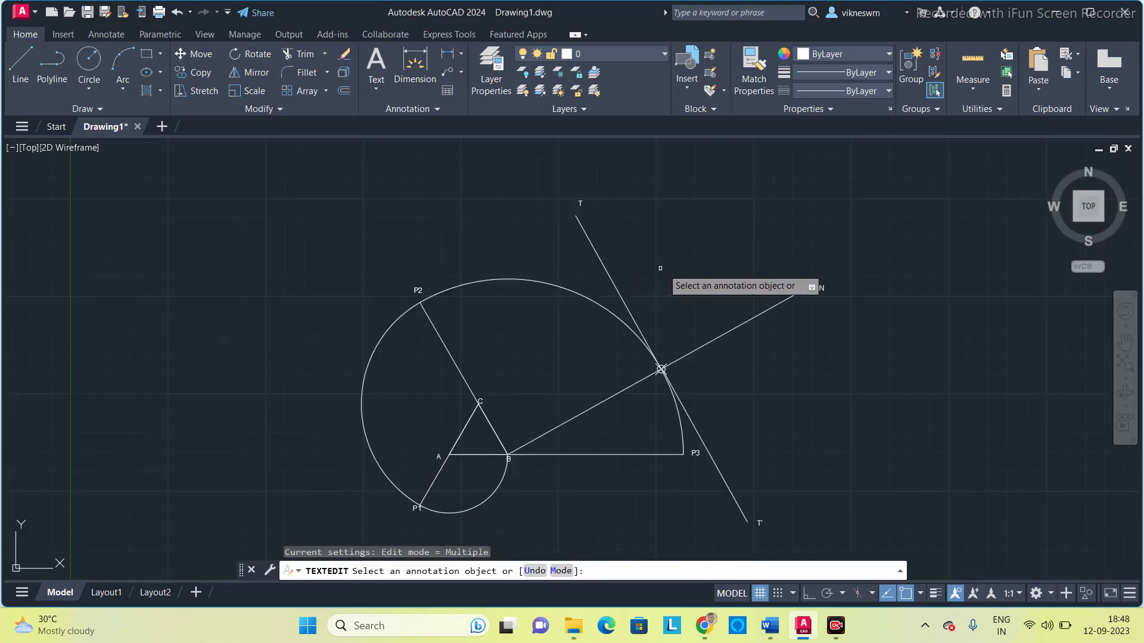
pyautogui.scroll(2, 715, 316)
pyautogui.scroll(-2, 691, 304)
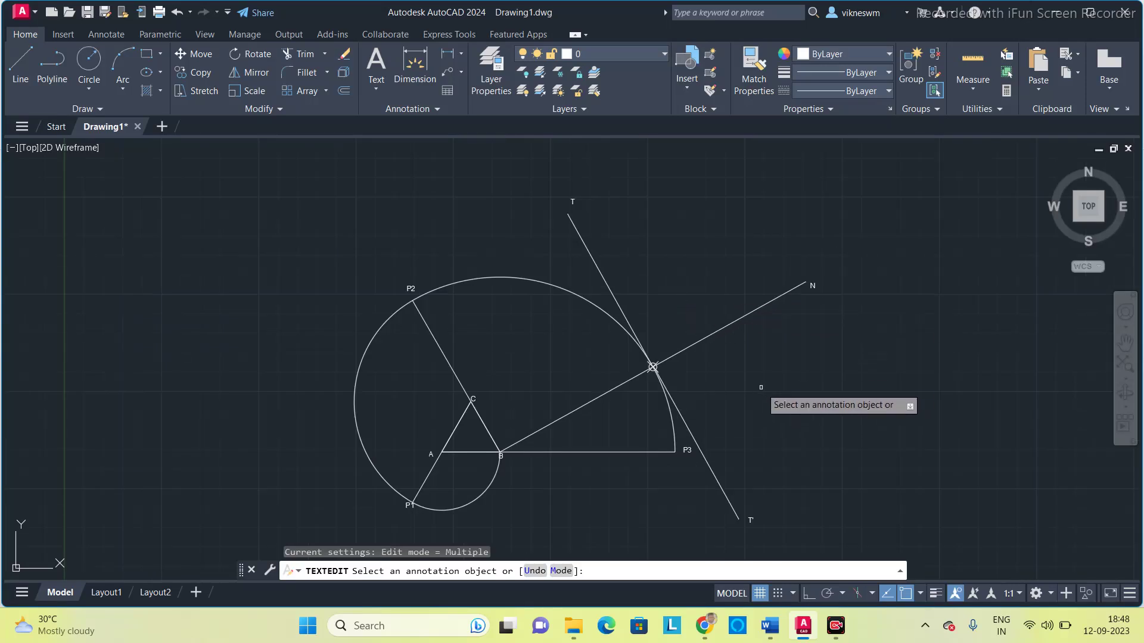
pyautogui.scroll(2, 772, 398)
pyautogui.scroll(-2, 775, 377)
pyautogui.moveTo(775, 377); pyautogui.dragTo(793, 371, button='middle')
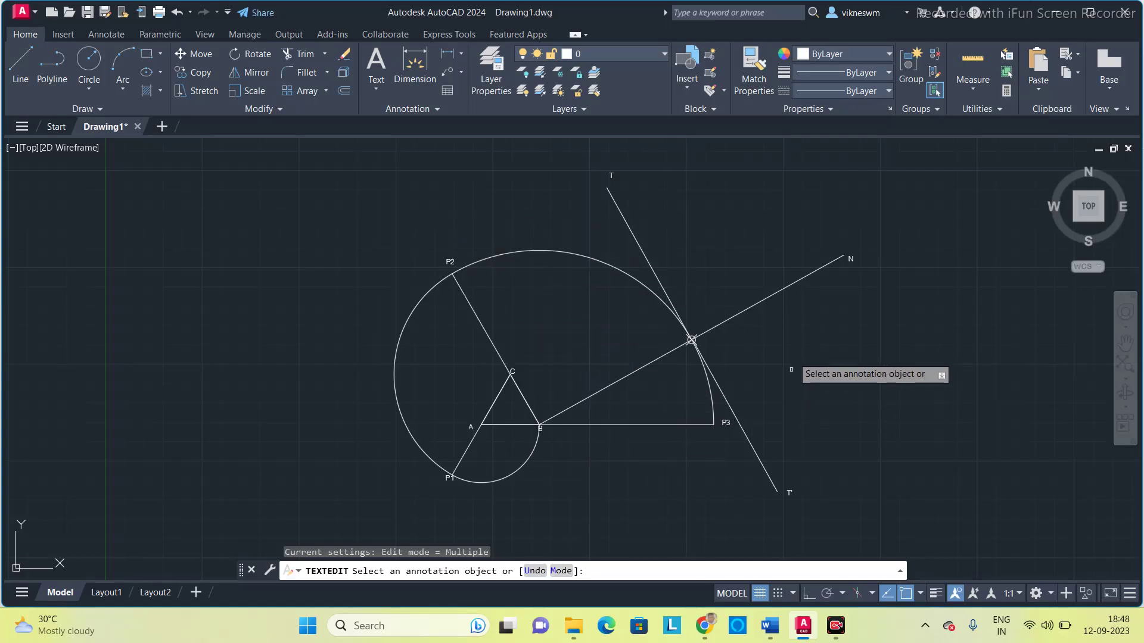
pyautogui.click(559, 252)
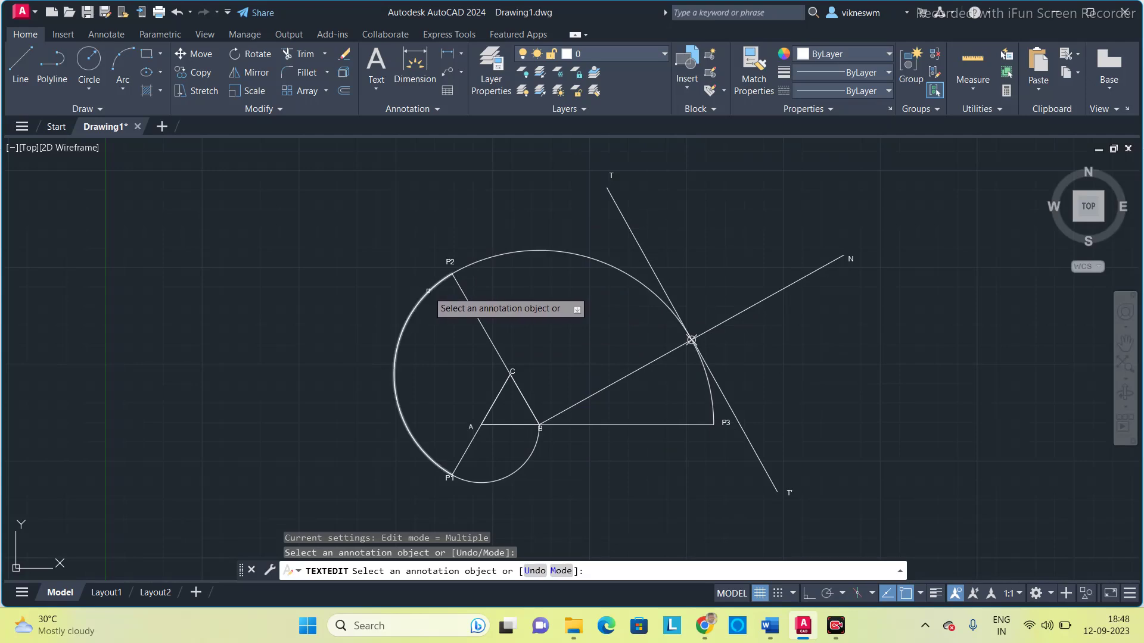
pyautogui.click(428, 292)
pyautogui.click(439, 297)
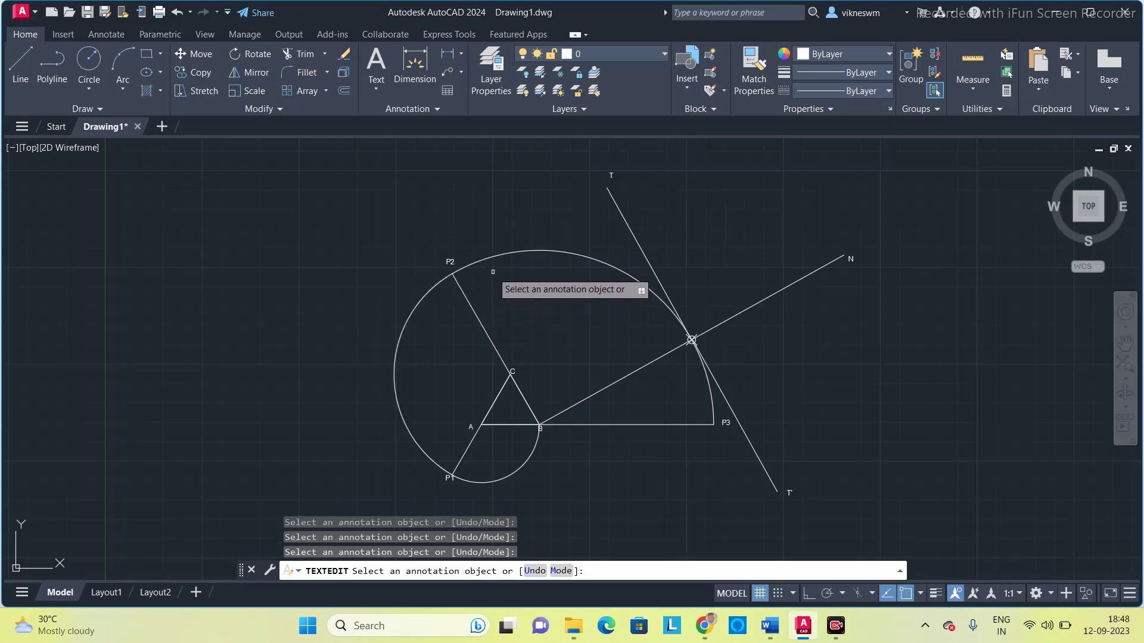
pyautogui.press('Escape')
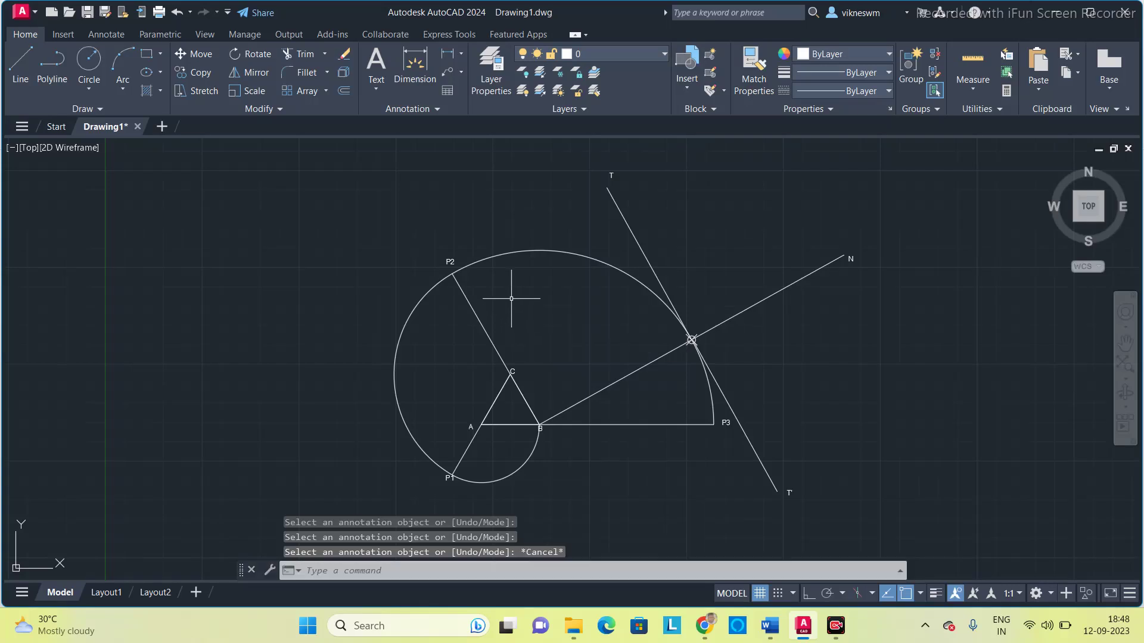
# - Give the three involute arcs a 0.35 mm lineweight and the dark red color 153,27,30
pyautogui.click(523, 251)
pyautogui.click(440, 279)
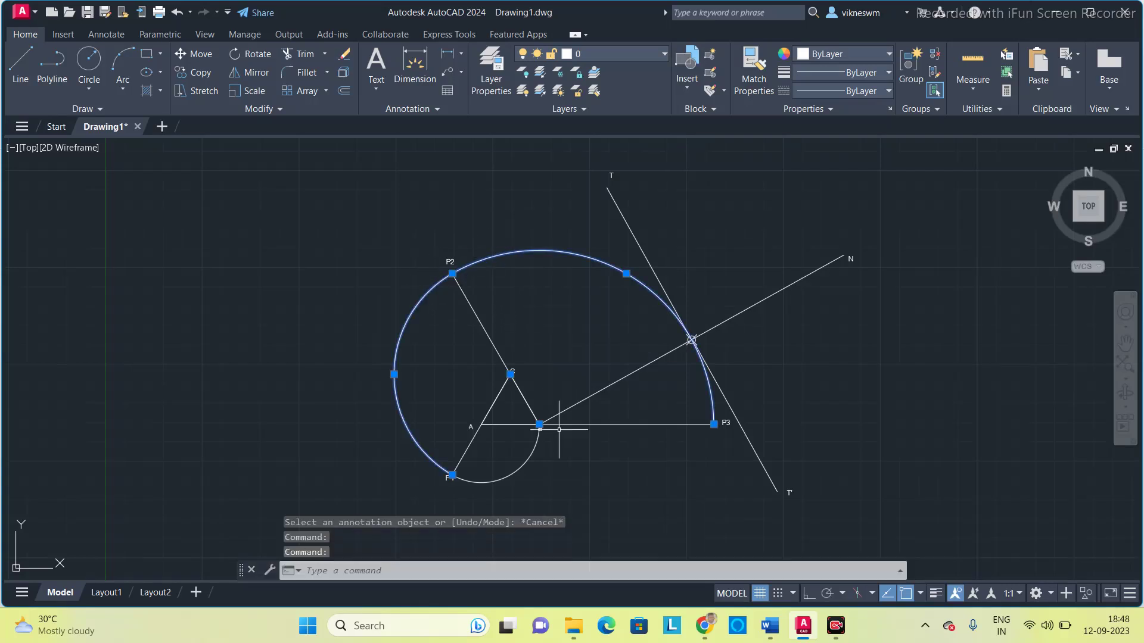
pyautogui.click(523, 463)
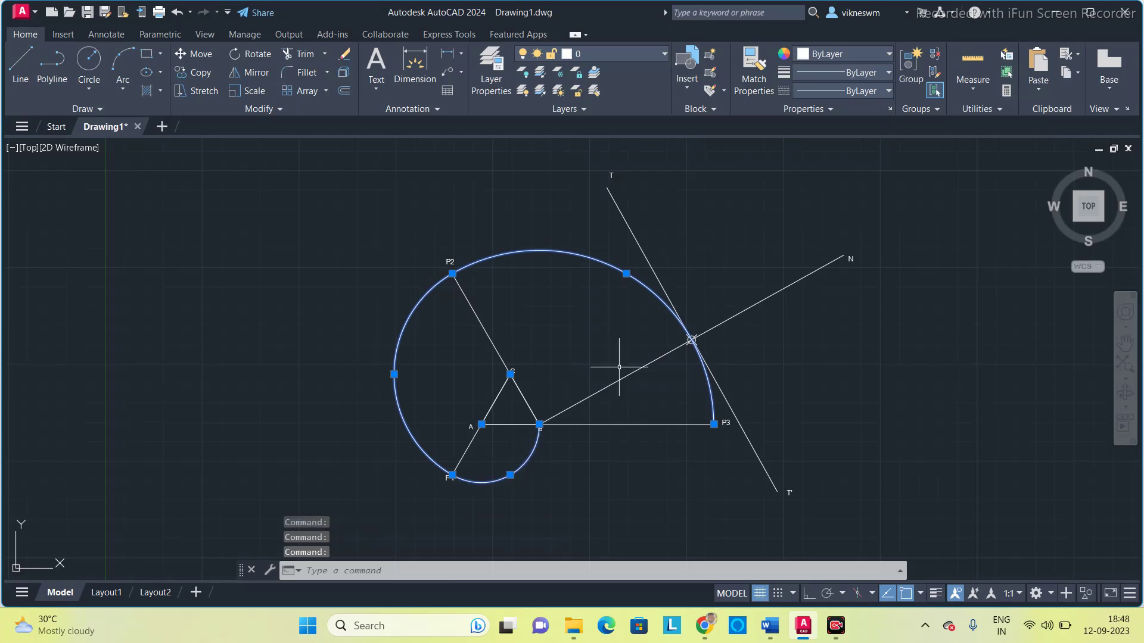
pyautogui.click(836, 73)
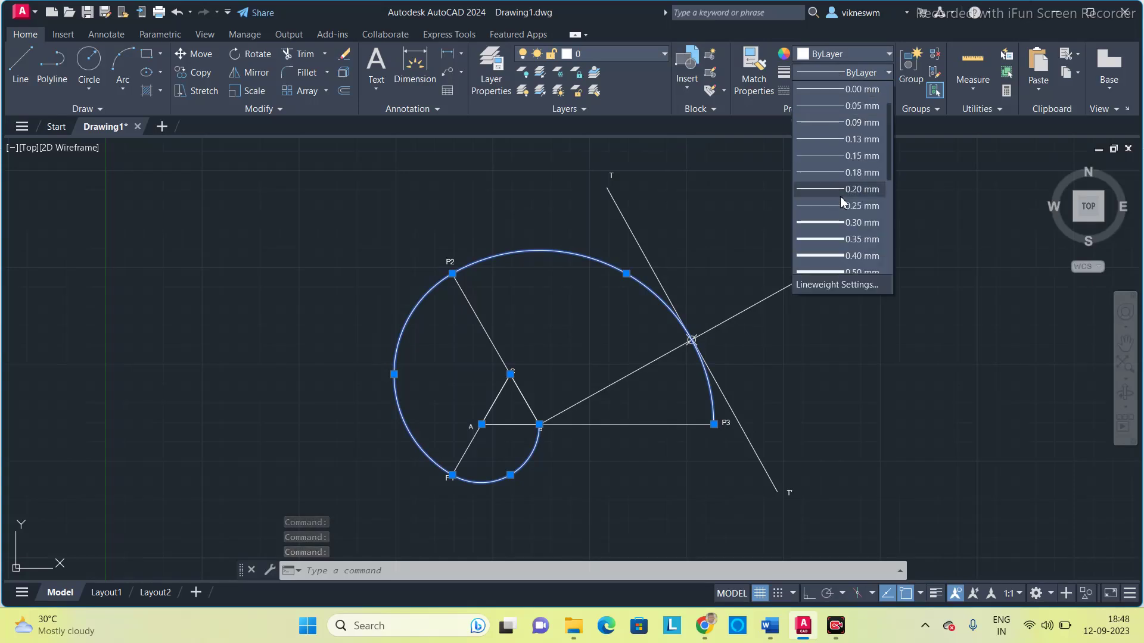
pyautogui.click(848, 239)
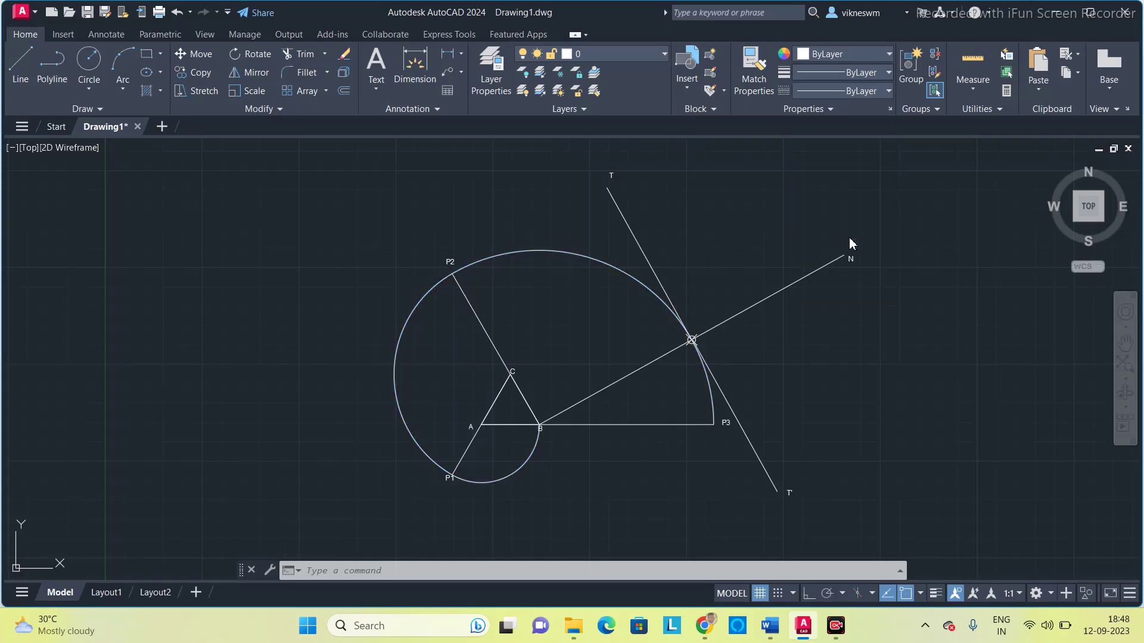
pyautogui.click(876, 58)
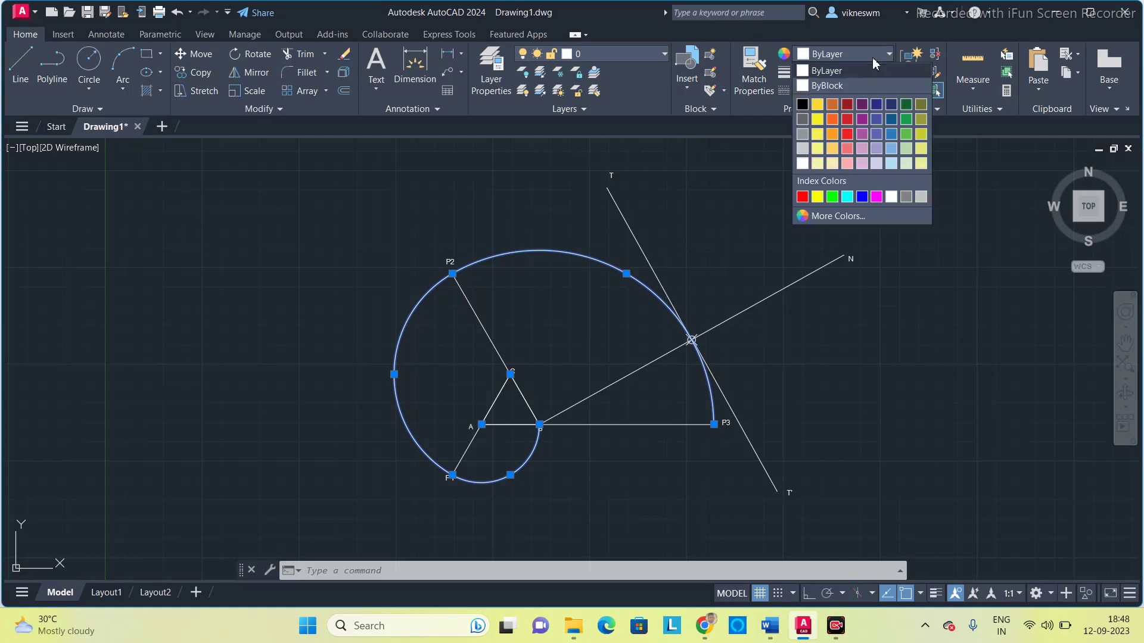
pyautogui.click(845, 105)
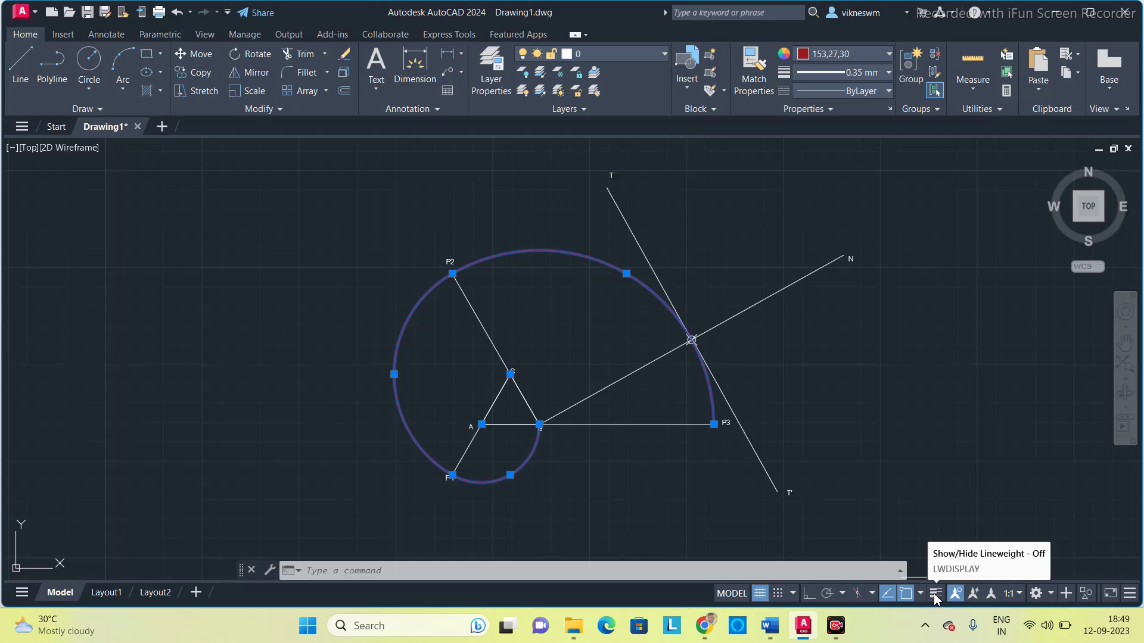
# - Turn on the lineweight display and clear the selection of the involute arcs
pyautogui.click(1134, 594)
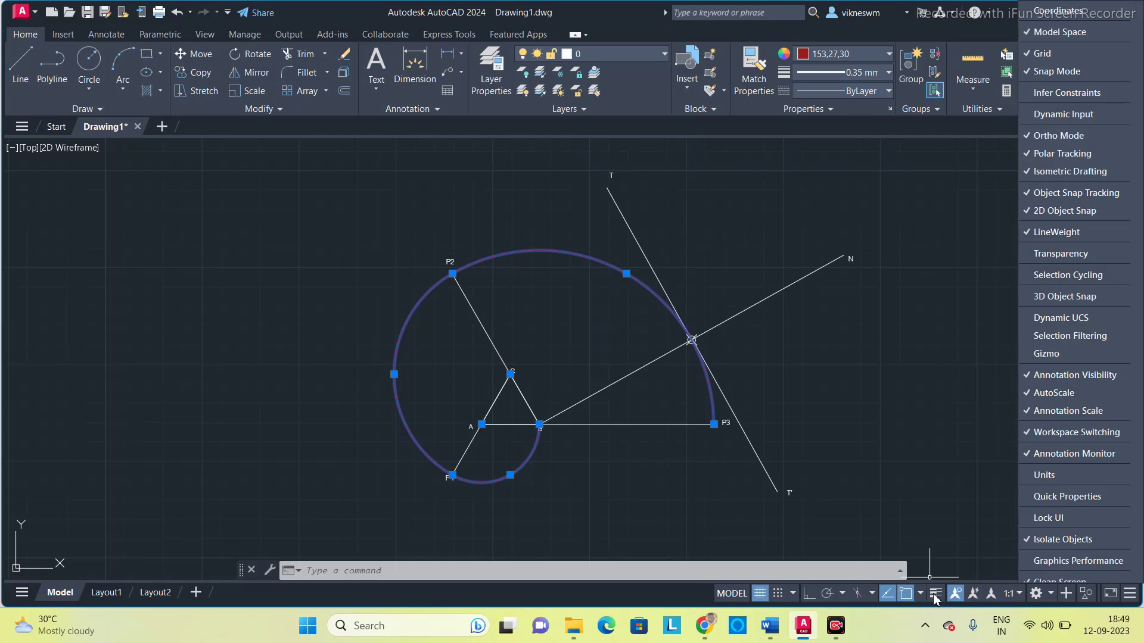
pyautogui.click(935, 596)
pyautogui.click(544, 311)
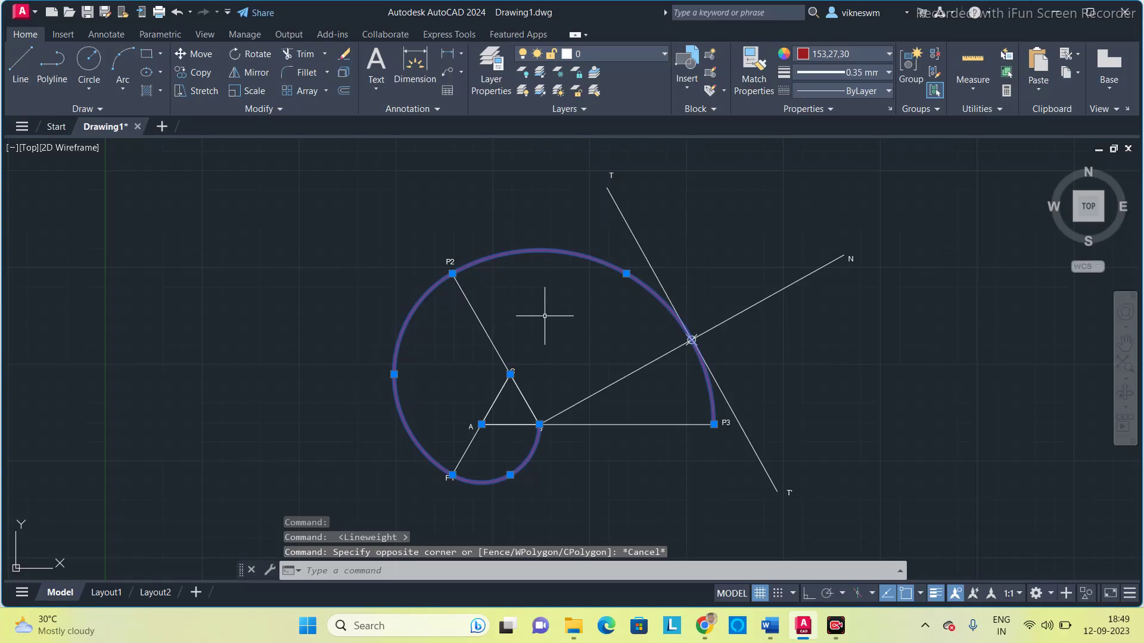
pyautogui.press('Escape')
pyautogui.press('Escape')
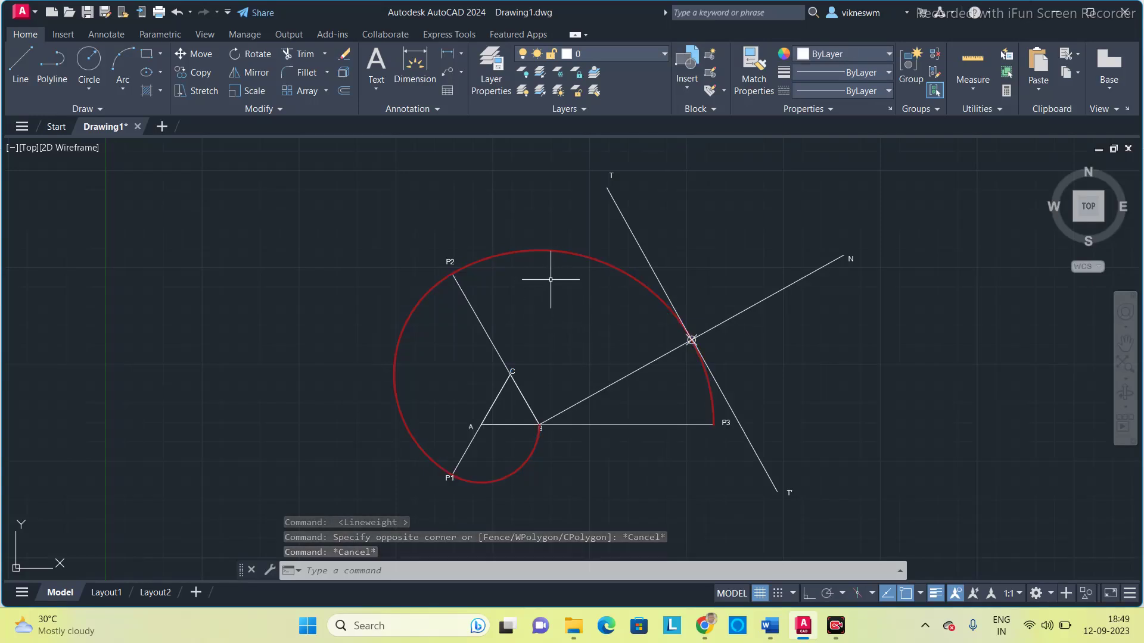
# - Set the lineweight of all three involute arcs to 0.50 mm
pyautogui.click(555, 250)
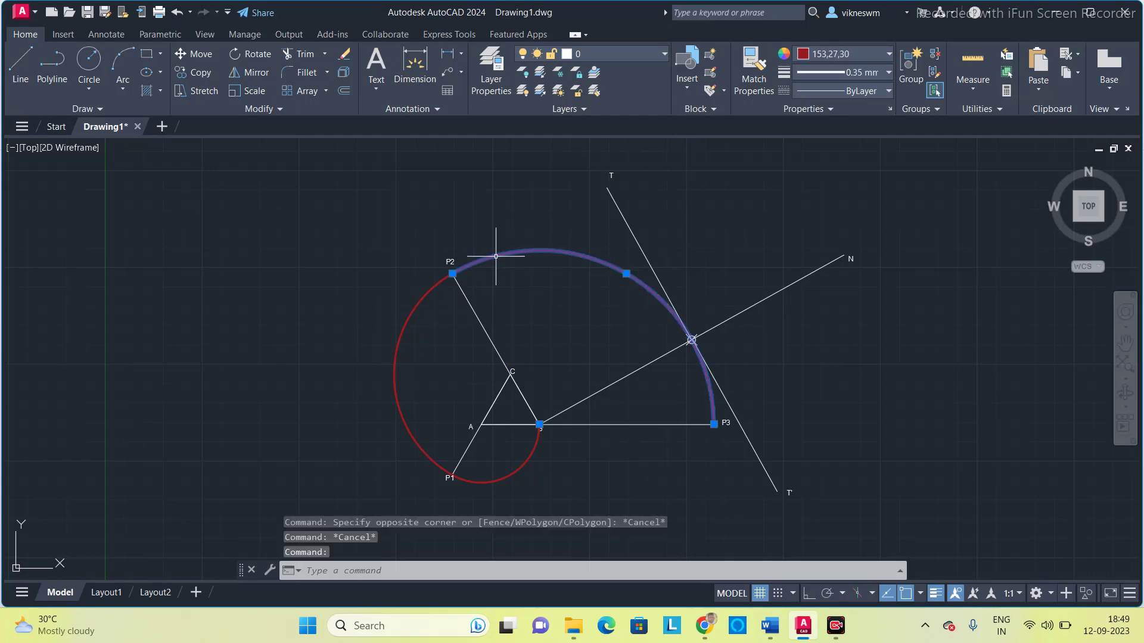
pyautogui.click(438, 286)
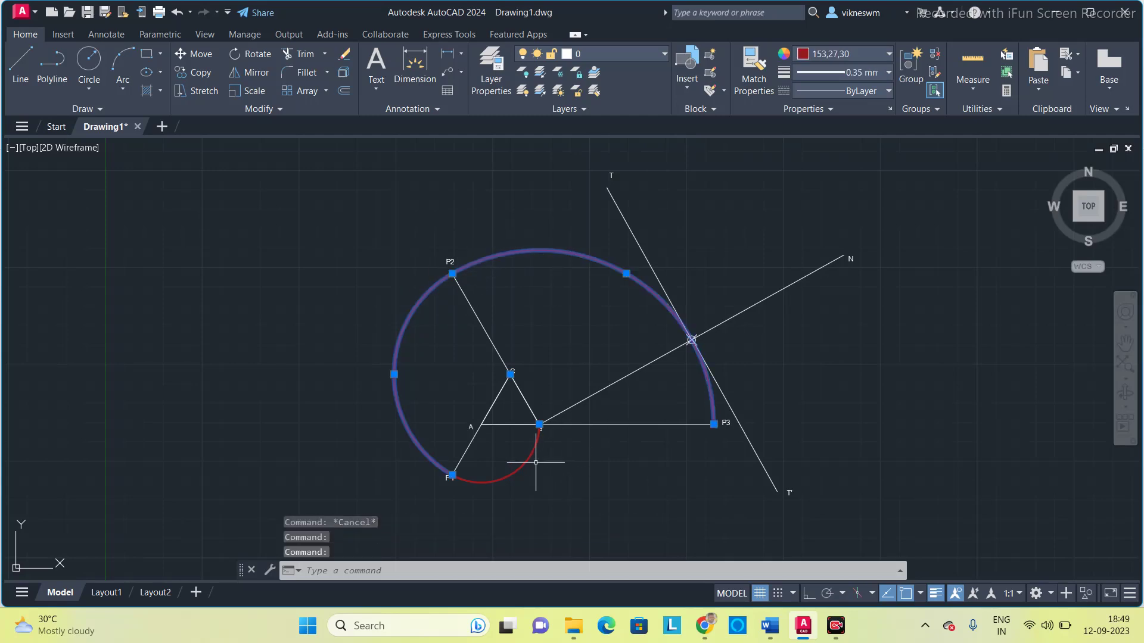
pyautogui.click(532, 456)
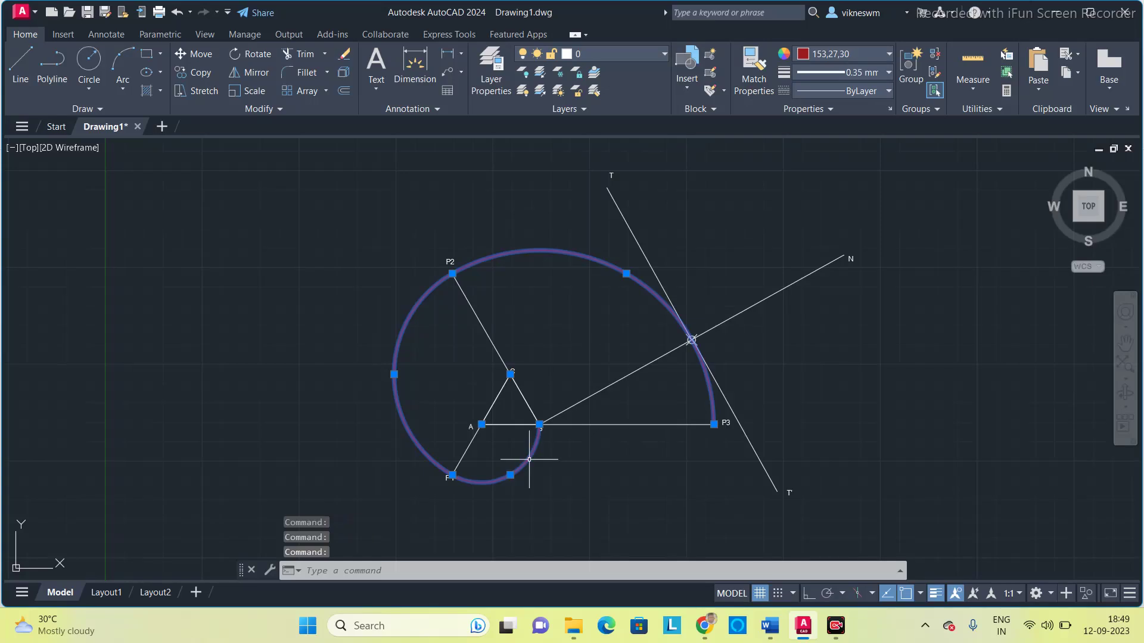
pyautogui.click(874, 73)
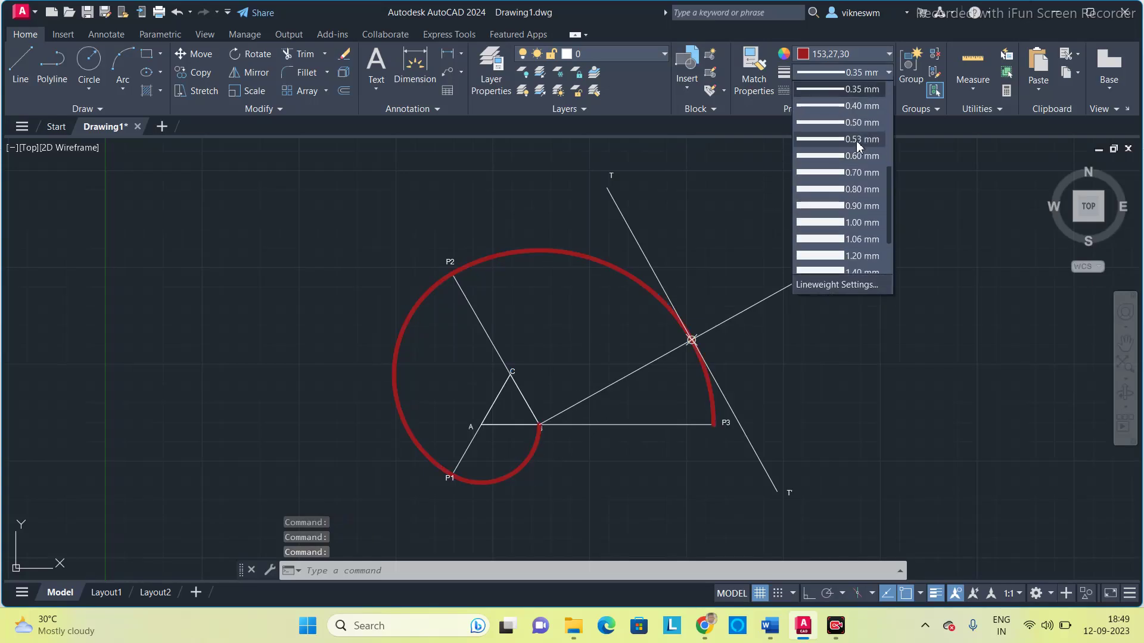
pyautogui.click(859, 123)
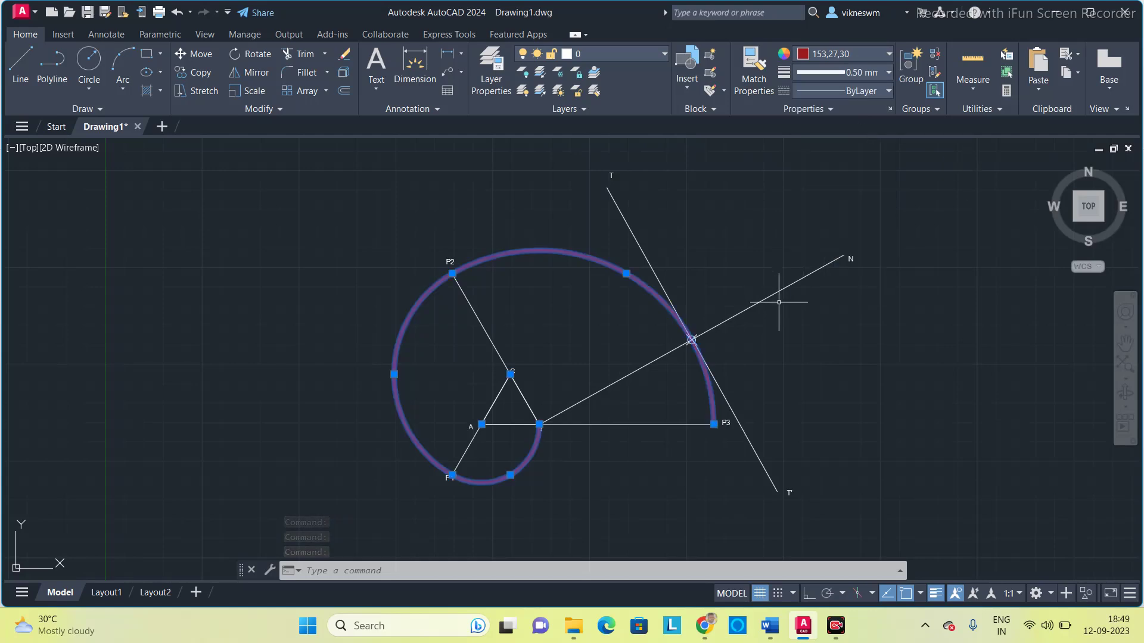
# - Deselect the involute arcs and set the lineweight of the tangent and normal lines to 0.30 mm
pyautogui.press('Escape')
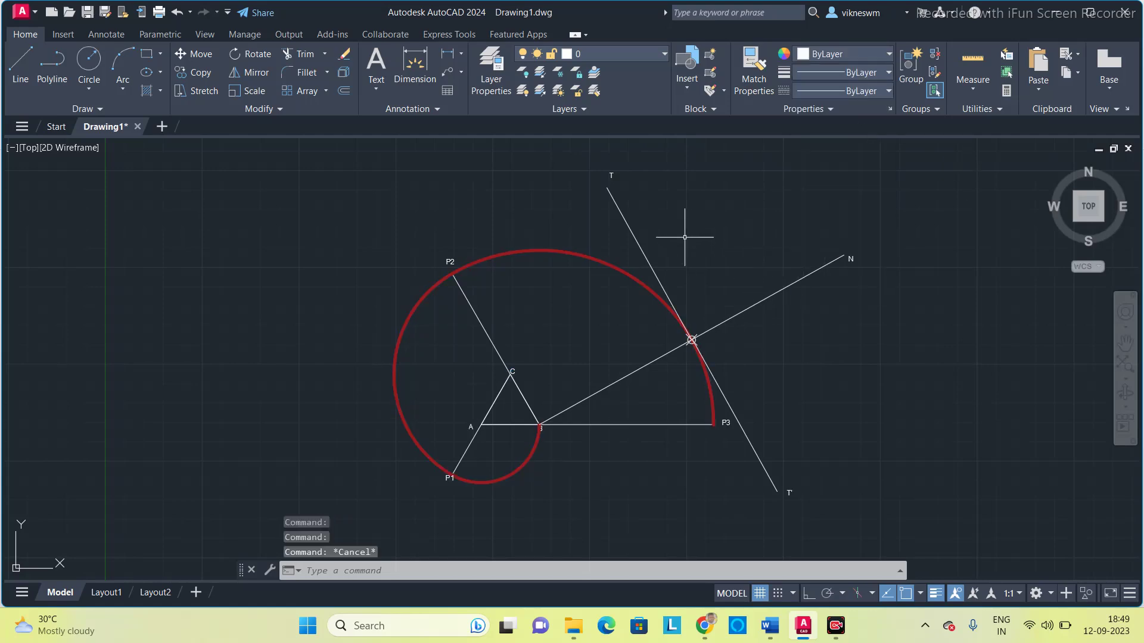
pyautogui.click(630, 229)
pyautogui.click(722, 393)
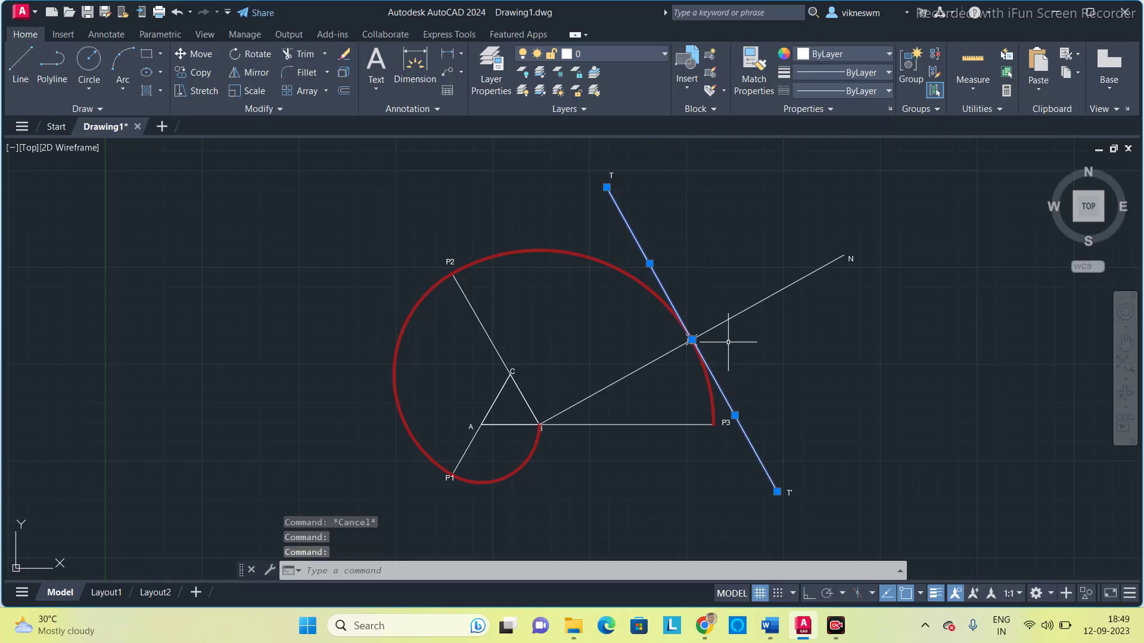
pyautogui.click(728, 319)
pyautogui.click(669, 352)
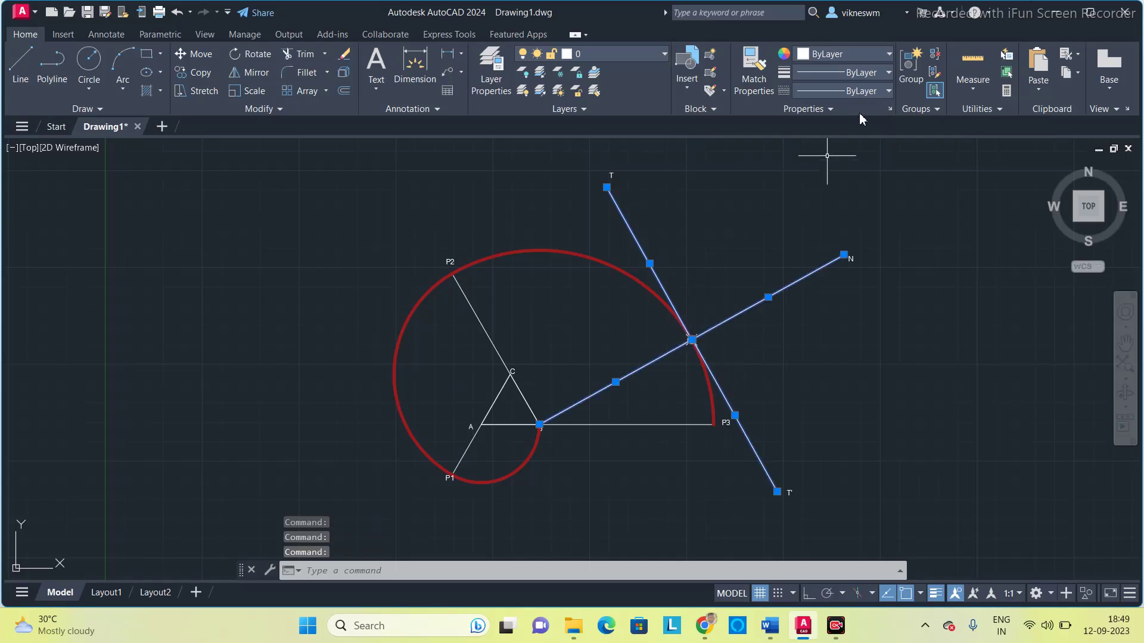
pyautogui.click(887, 72)
pyautogui.scroll(-1, 857, 214)
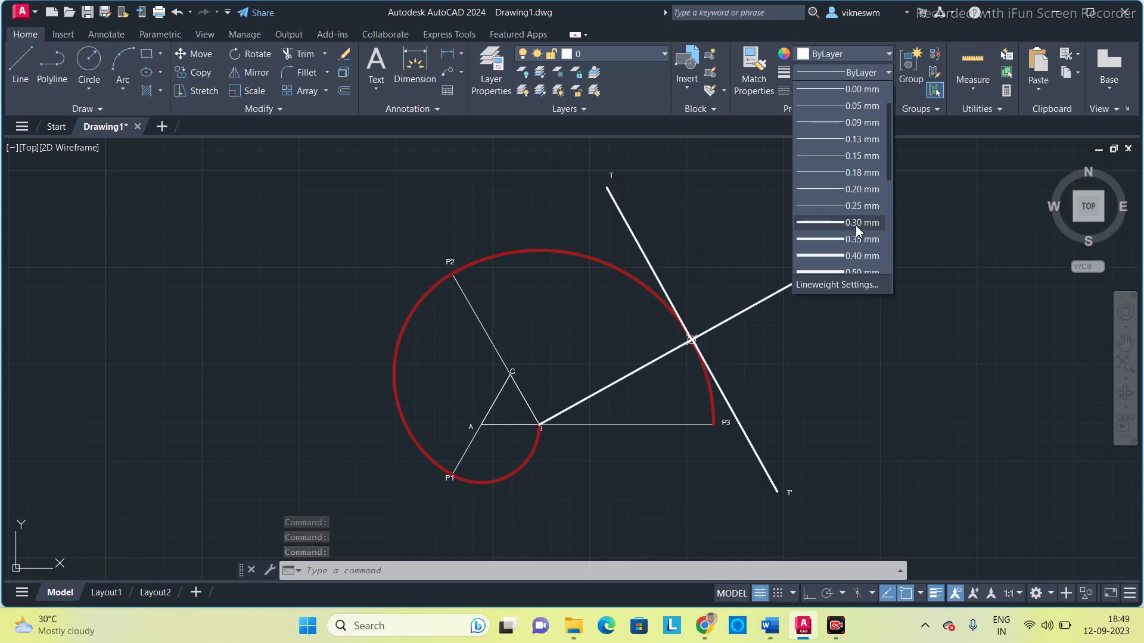
pyautogui.click(855, 225)
pyautogui.press('Escape')
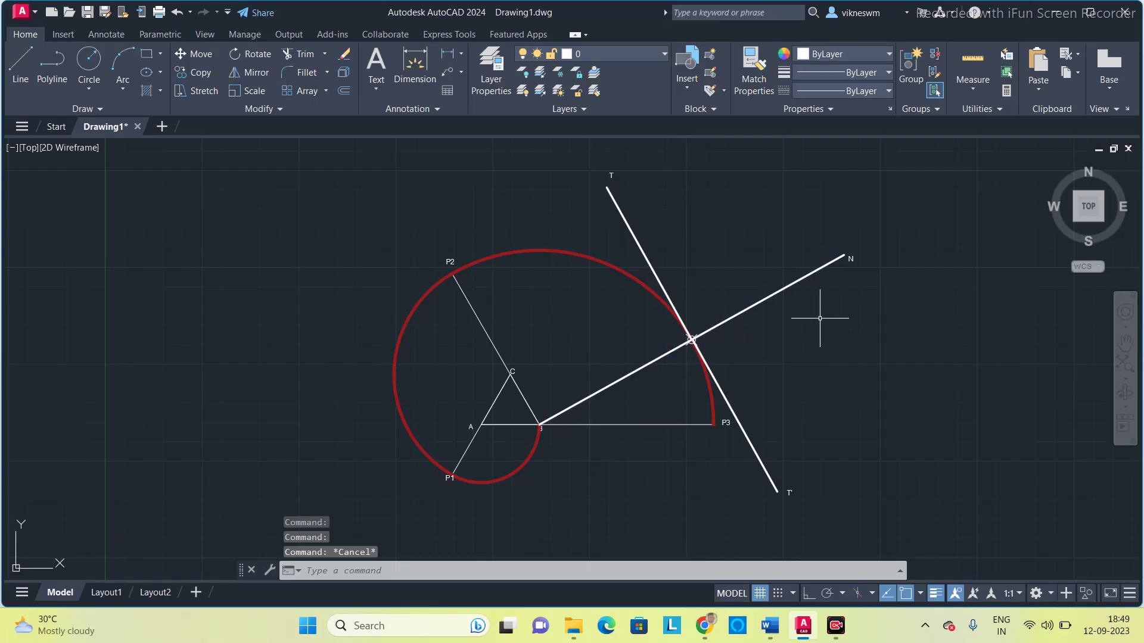
# - Color both segments of the normal line ending at N dark green
pyautogui.click(738, 313)
pyautogui.click(650, 361)
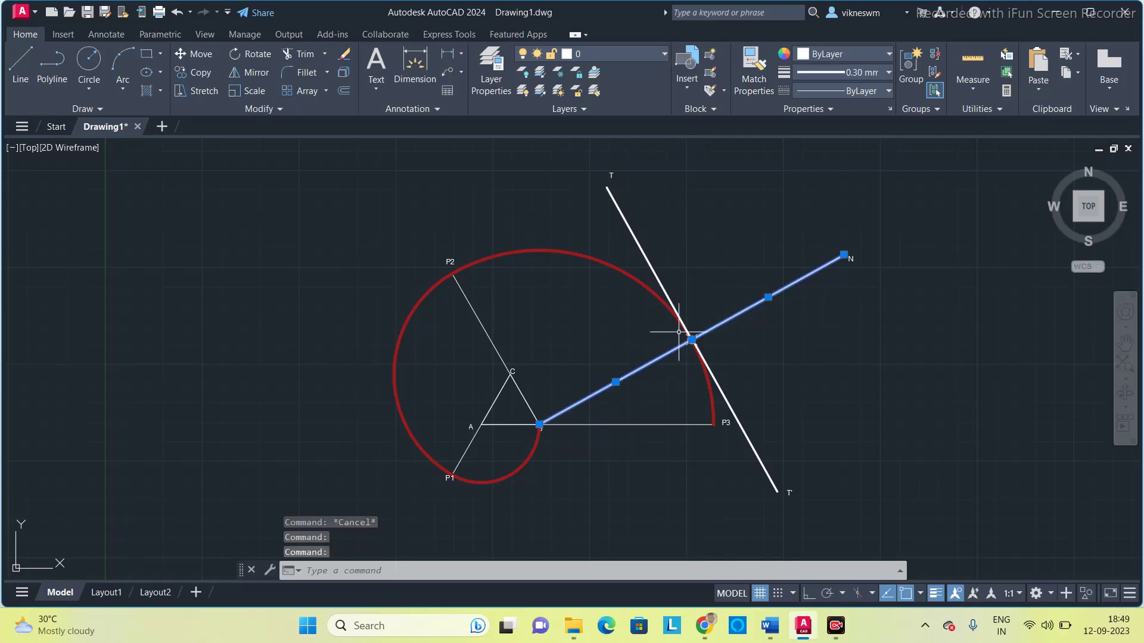
pyautogui.click(889, 53)
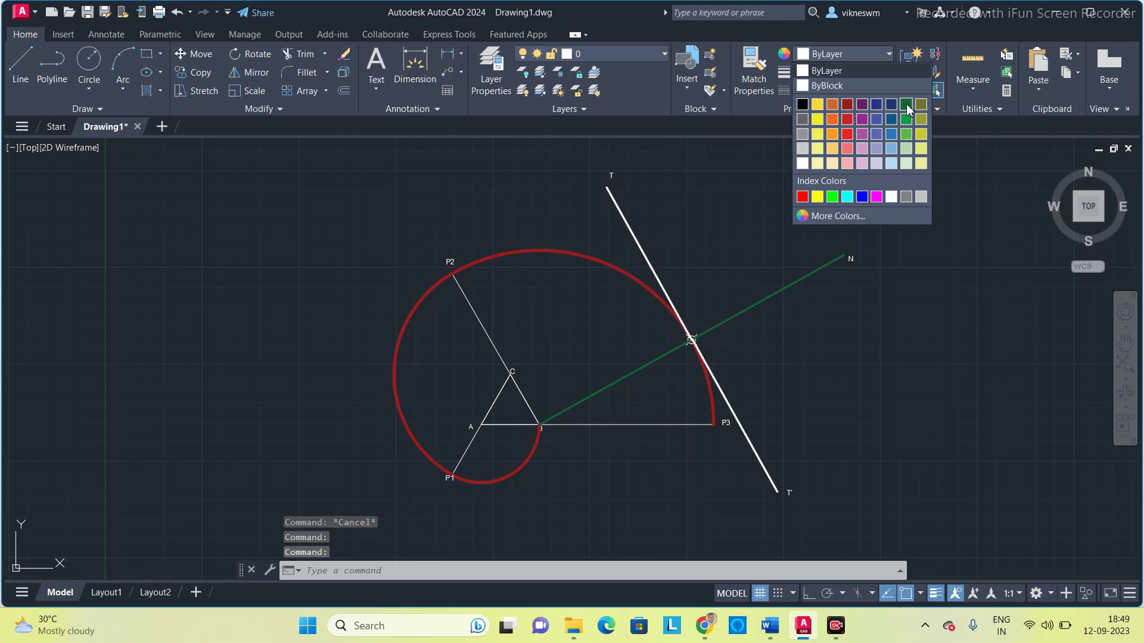
pyautogui.click(908, 109)
pyautogui.press('Escape')
# - Color both segments of the tangent line between T and T' golden yellow
pyautogui.click(626, 212)
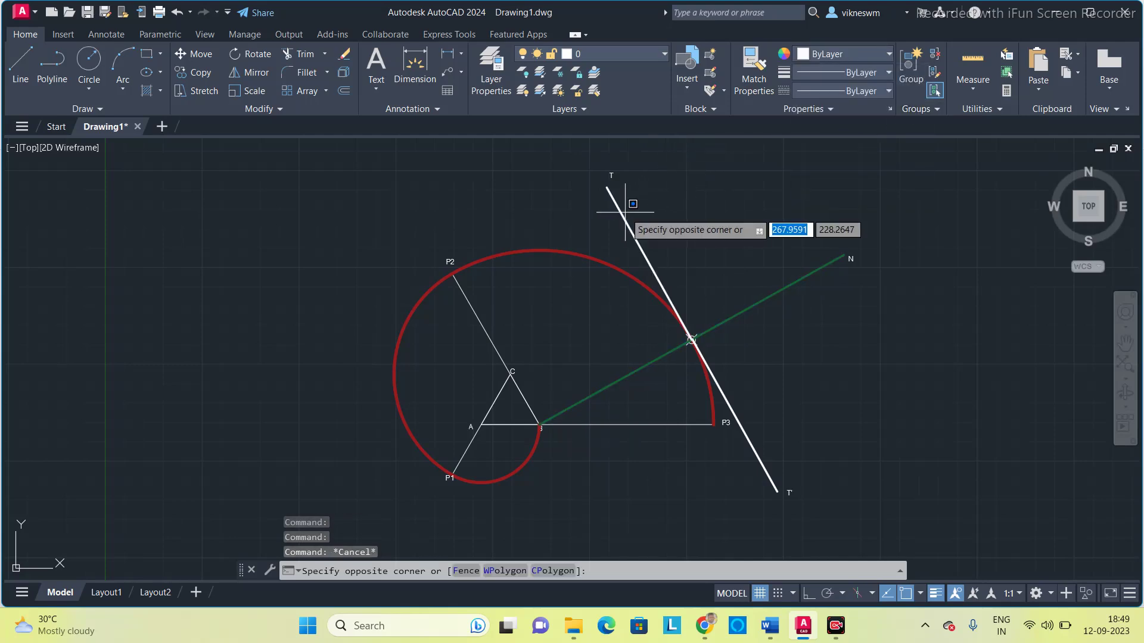
pyautogui.press('Escape')
pyautogui.click(691, 340)
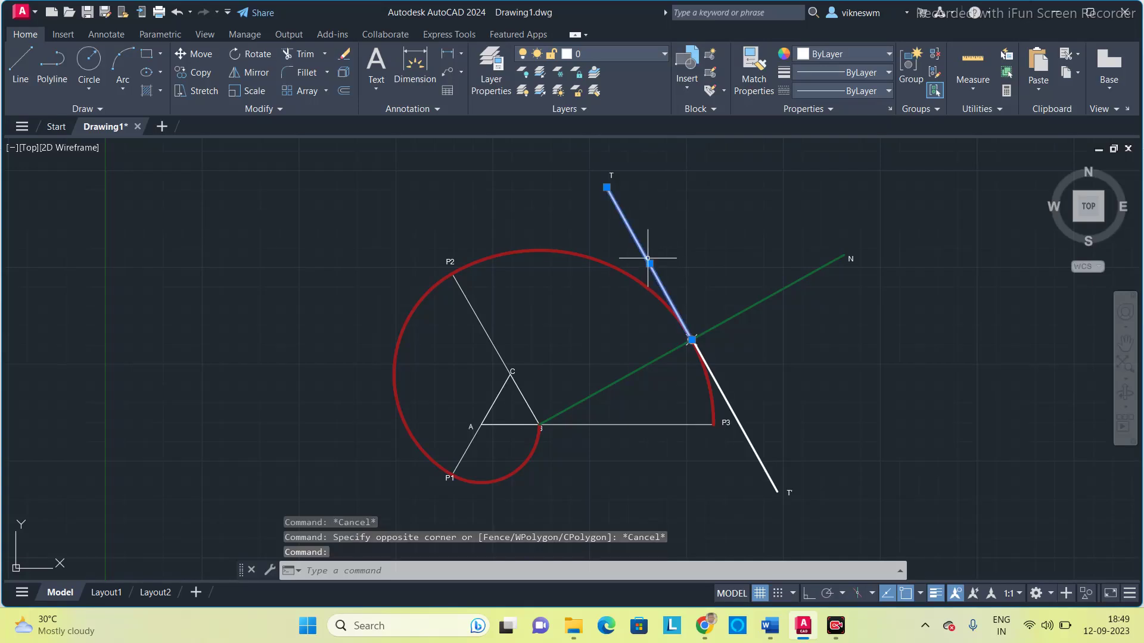
pyautogui.click(733, 412)
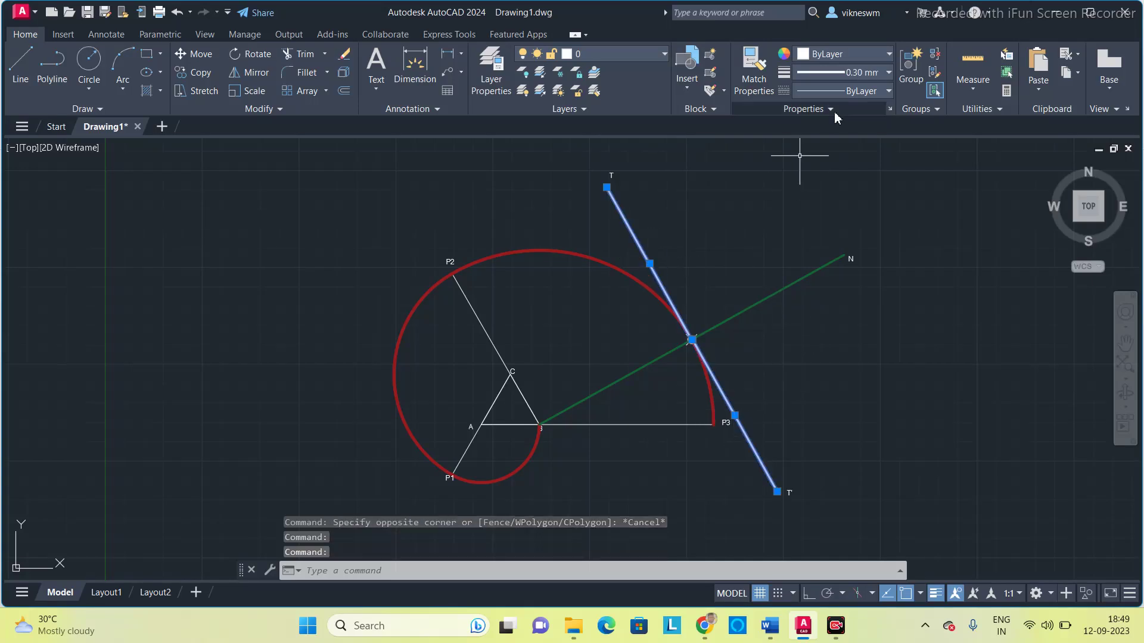
pyautogui.click(881, 55)
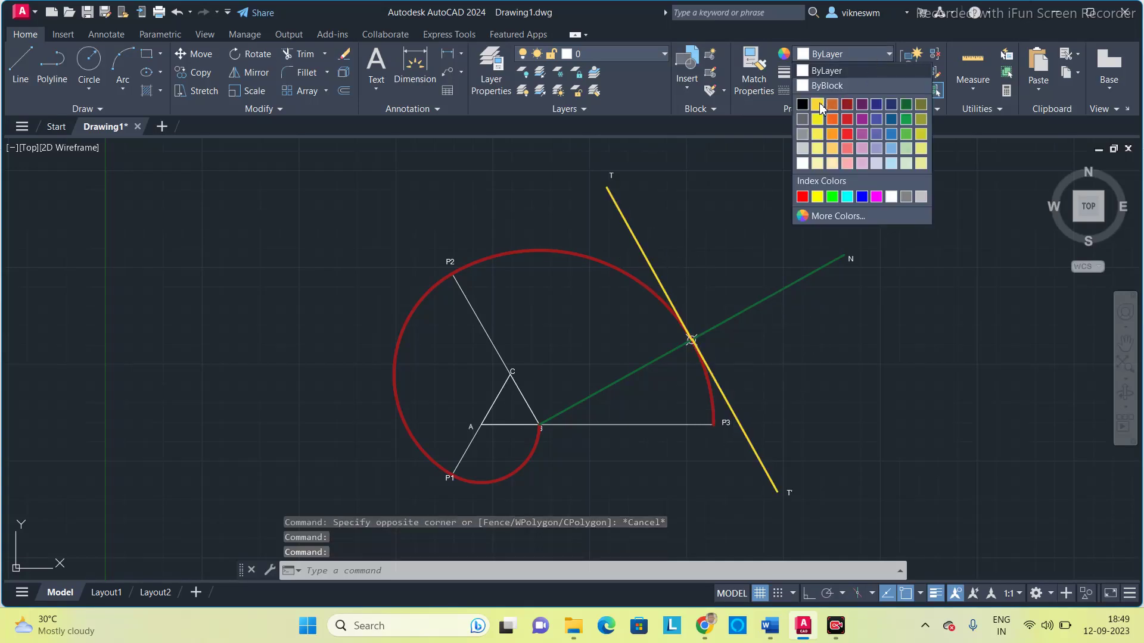
pyautogui.click(818, 104)
pyautogui.press('Escape')
pyautogui.scroll(2, 799, 339)
pyautogui.scroll(-2, 795, 343)
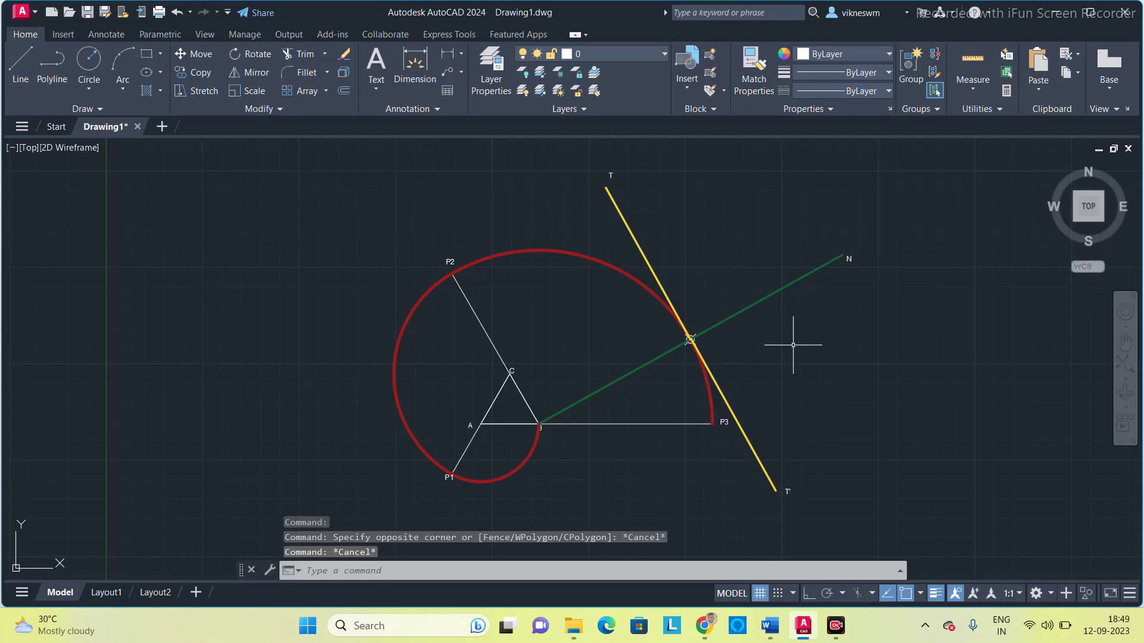